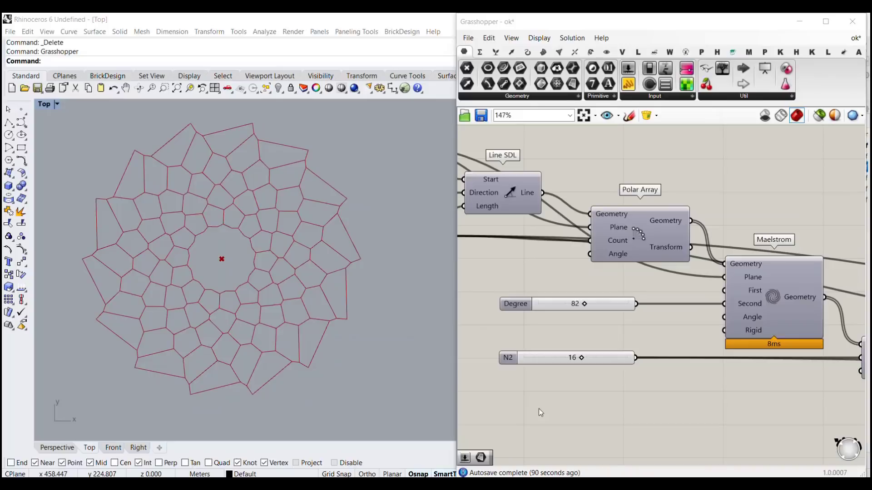
# Step: Set the N1 slider to 34 and the N2 slider to 18
pyautogui.scroll(5, 265, 276)
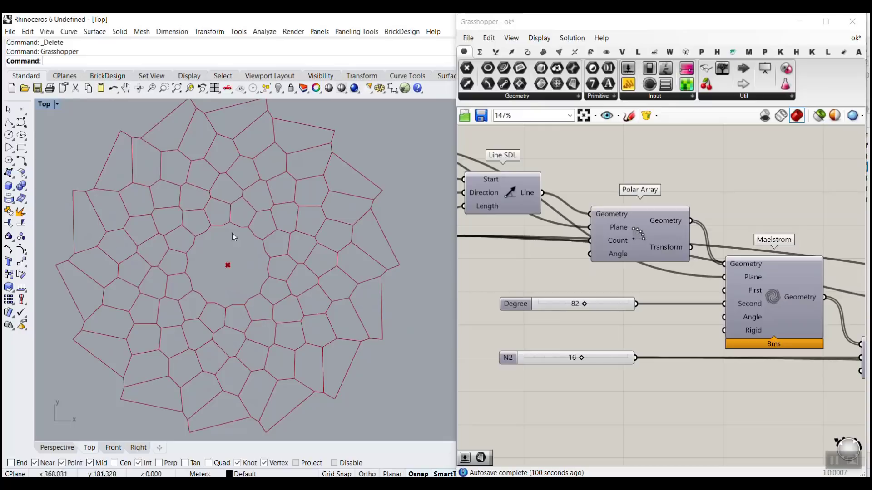
pyautogui.moveTo(509, 308); pyautogui.dragTo(686, 331, button='right')
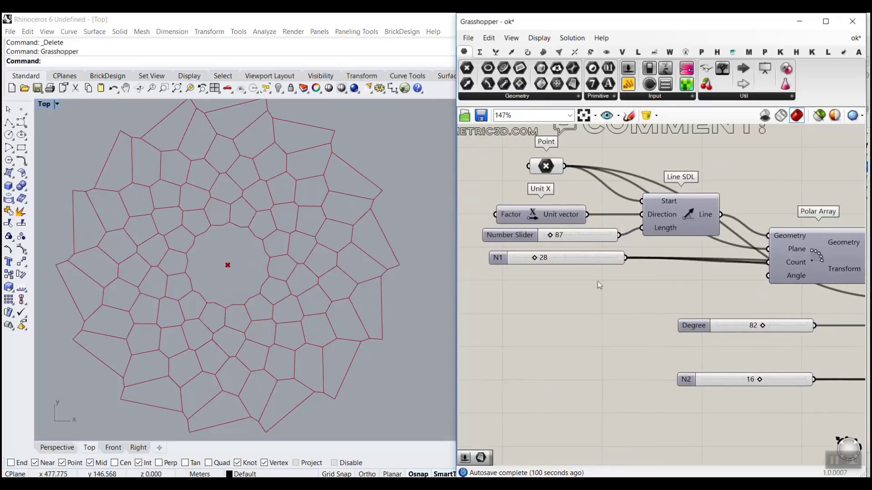
pyautogui.scroll(3, 564, 266)
pyautogui.moveTo(525, 258); pyautogui.dragTo(549, 266)
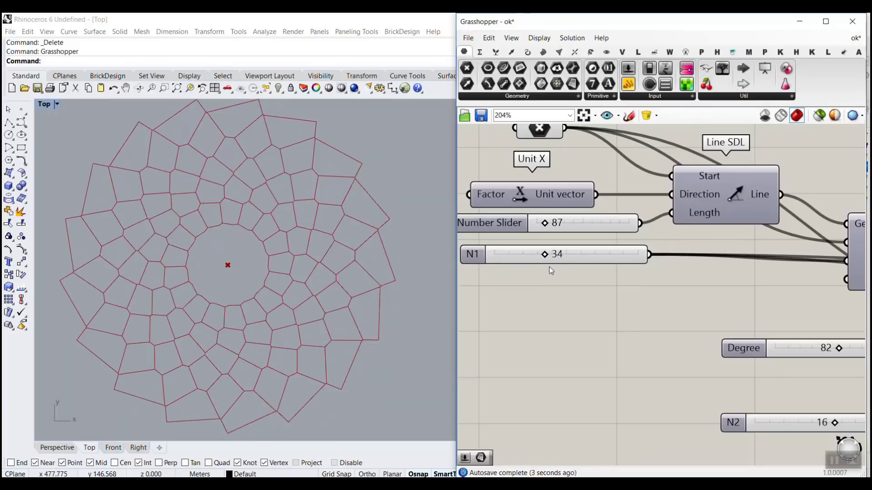
pyautogui.scroll(-3, 548, 266)
pyautogui.scroll(3, 551, 327)
pyautogui.moveTo(552, 327); pyautogui.dragTo(570, 330)
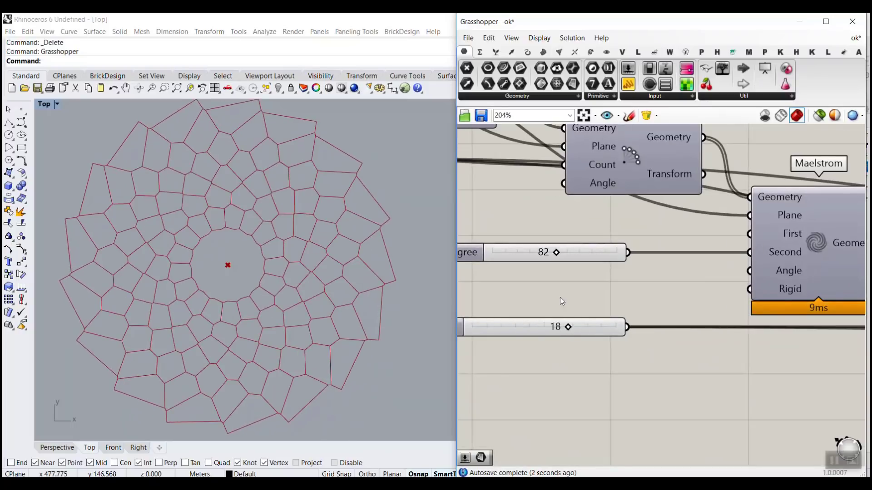
# Step: Set the Degree slider that feeds the Maelstrom component to 84
pyautogui.scroll(-2, 562, 302)
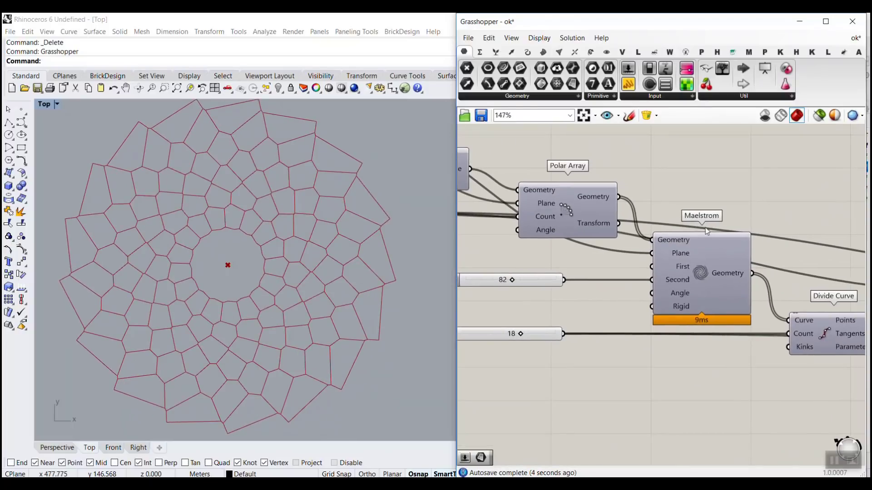
pyautogui.scroll(2, 707, 231)
pyautogui.scroll(1, 532, 295)
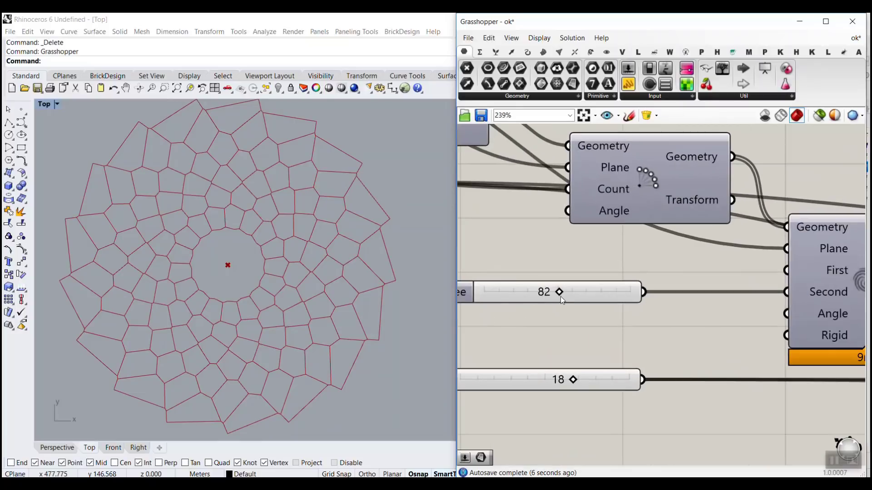
pyautogui.moveTo(561, 296)
pyautogui.mouseDown()
pyautogui.moveTo(533, 297)
pyautogui.moveTo(575, 299)
pyautogui.moveTo(541, 300)
pyautogui.moveTo(571, 300)
pyautogui.moveTo(563, 301)
pyautogui.mouseUp()
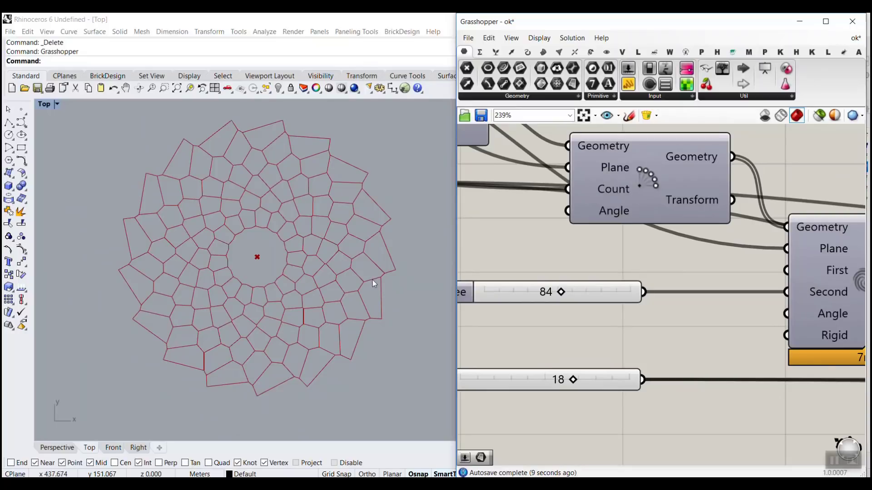
# Step: Examine the finished definition's component chain, from Line SDL and Polar Array through Maelstrom and Divide Curve to Tree Branch and Dispatch
pyautogui.scroll(-6, 615, 267)
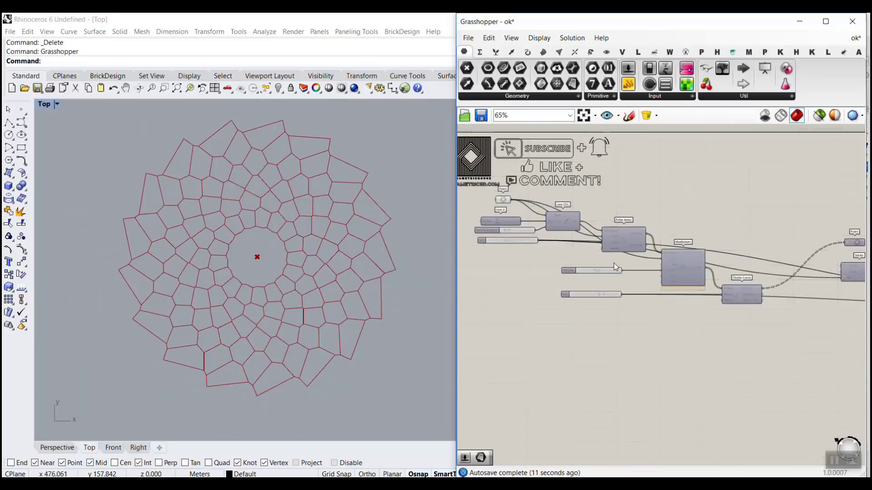
pyautogui.scroll(-2, 614, 263)
pyautogui.moveTo(716, 277); pyautogui.dragTo(594, 268, button='right')
pyautogui.scroll(-2, 594, 267)
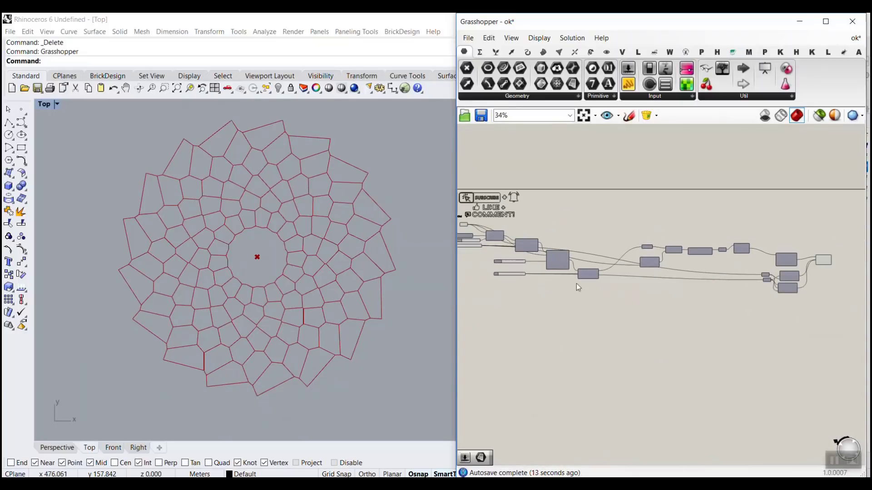
pyautogui.scroll(3, 539, 237)
pyautogui.scroll(-2, 540, 236)
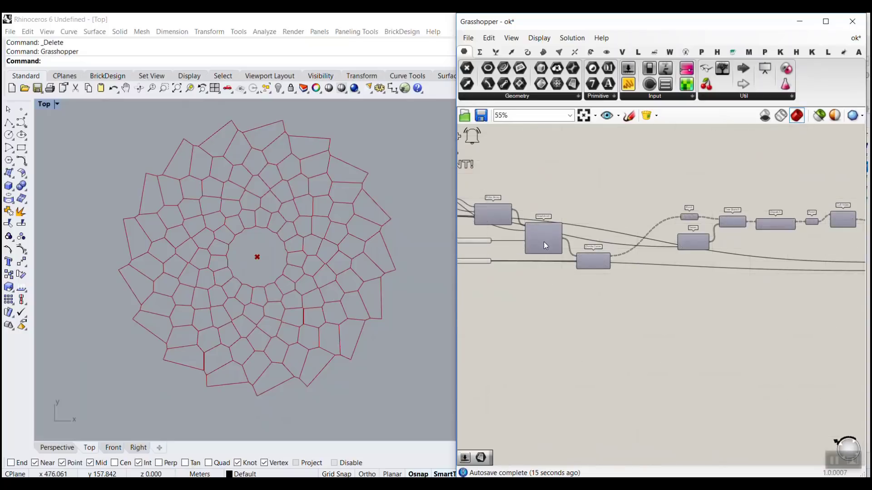
pyautogui.moveTo(743, 234); pyautogui.dragTo(675, 277, button='right')
pyautogui.scroll(5, 586, 255)
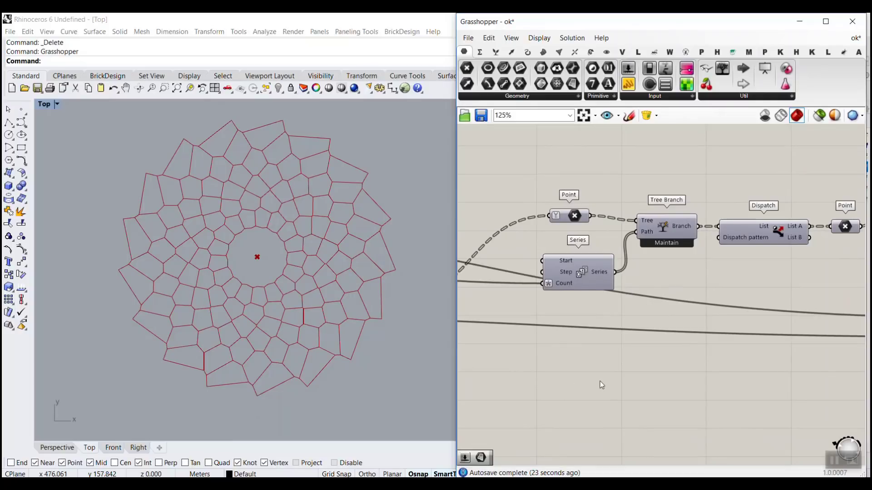
pyautogui.scroll(-4, 599, 380)
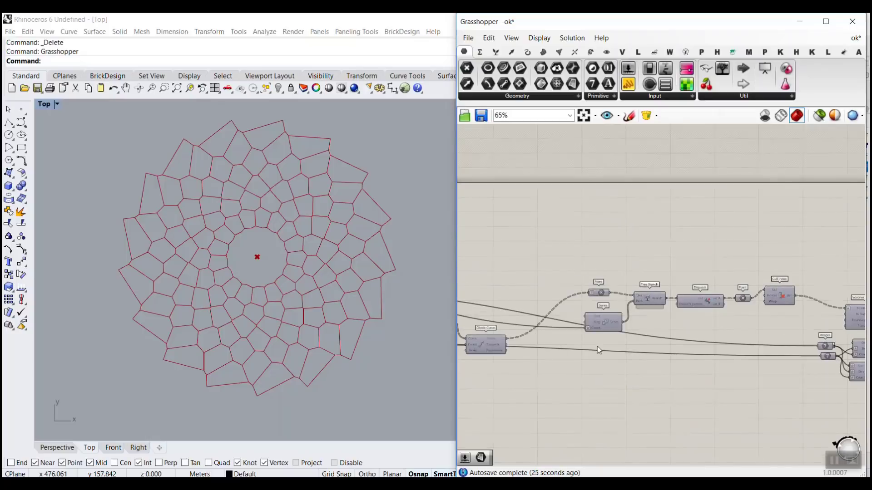
pyautogui.moveTo(598, 347); pyautogui.dragTo(748, 337, button='right')
pyautogui.moveTo(635, 349); pyautogui.dragTo(762, 348, button='right')
pyautogui.scroll(3, 603, 312)
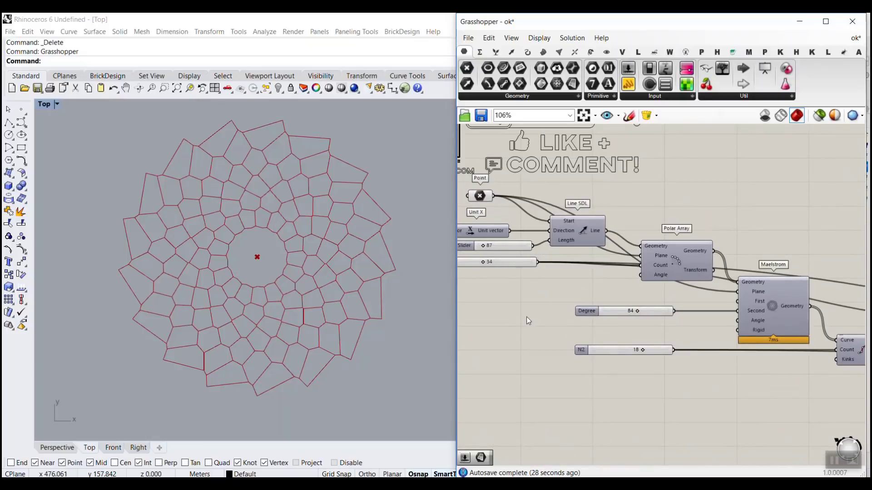
# Step: Create a new empty Grasshopper definition
pyautogui.click(467, 38)
pyautogui.click(510, 51)
pyautogui.moveTo(660, 305); pyautogui.dragTo(648, 292, button='right')
pyautogui.scroll(-8, 272, 266)
pyautogui.scroll(10, 247, 281)
pyautogui.moveTo(178, 288); pyautogui.dragTo(276, 275, button='right')
pyautogui.scroll(6, 248, 266)
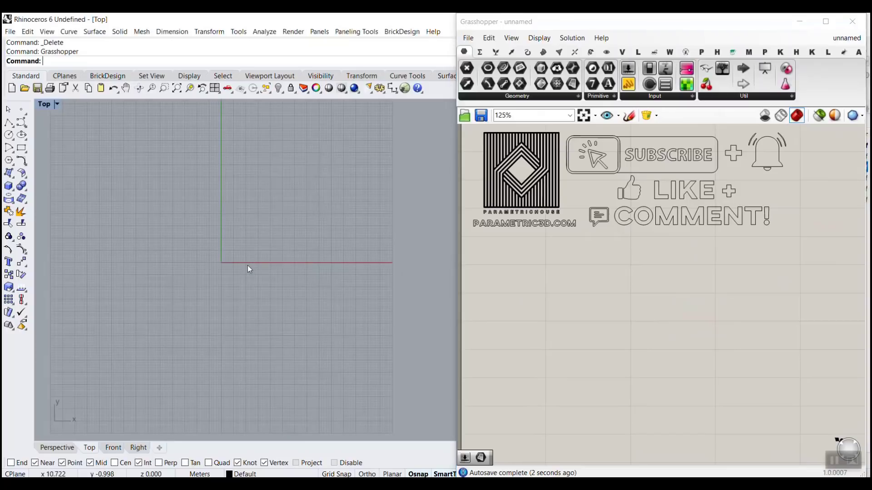
pyautogui.scroll(-4, 248, 267)
# Step: Add a Point parameter to the canvas and assign it a single point picked in Rhino's Top viewport
pyautogui.click(466, 67)
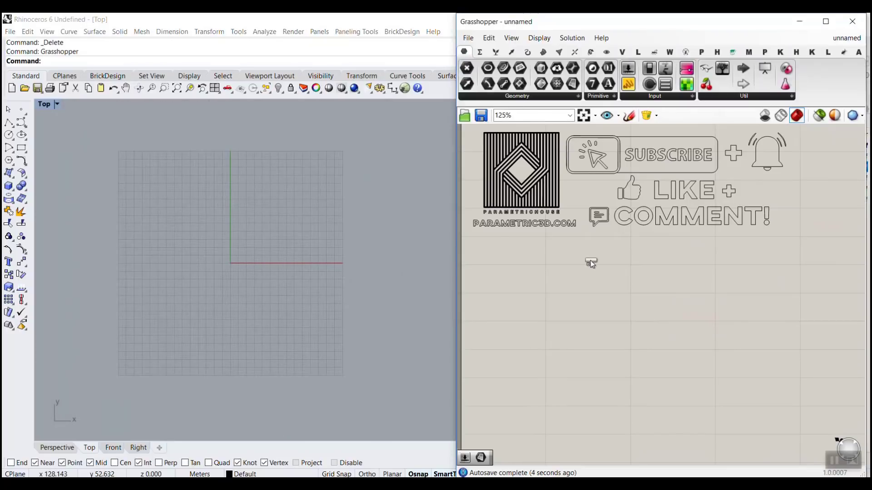
pyautogui.click(586, 309)
pyautogui.moveTo(586, 309); pyautogui.dragTo(536, 213, button='right')
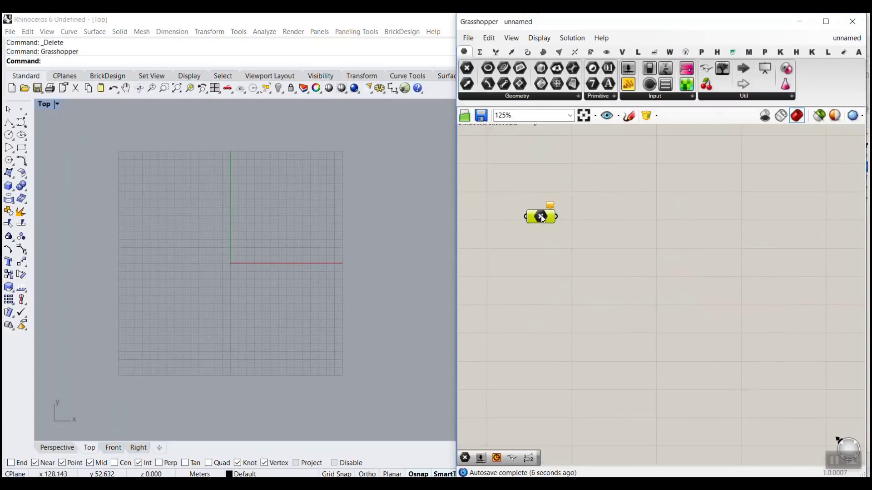
pyautogui.rightClick(536, 214)
pyautogui.click(577, 361)
pyautogui.click(278, 203)
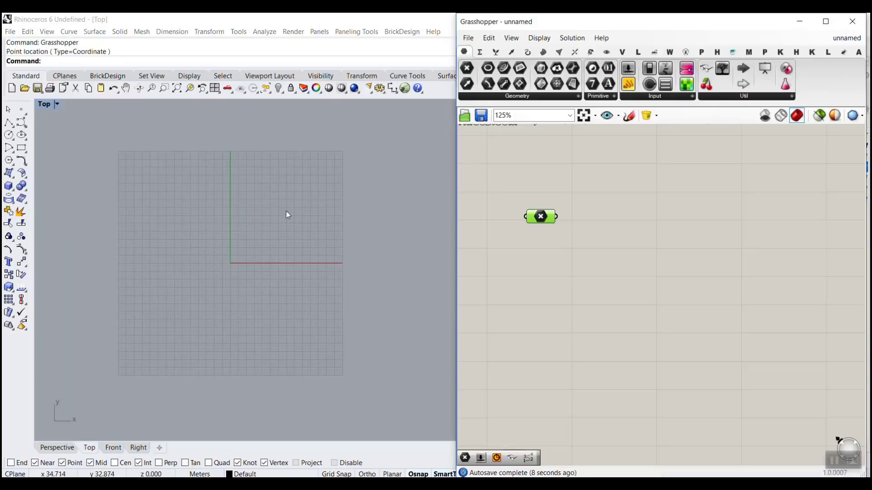
pyautogui.moveTo(312, 208); pyautogui.dragTo(282, 241, button='right')
# Step: Select the Point parameter and move its point off the grid into empty space in the Top viewport
pyautogui.click(558, 227)
pyautogui.click(547, 219)
pyautogui.moveTo(271, 239); pyautogui.dragTo(361, 156)
pyautogui.moveTo(392, 199); pyautogui.dragTo(242, 364, button='right')
pyautogui.moveTo(211, 319); pyautogui.dragTo(338, 216)
pyautogui.scroll(5, 363, 197)
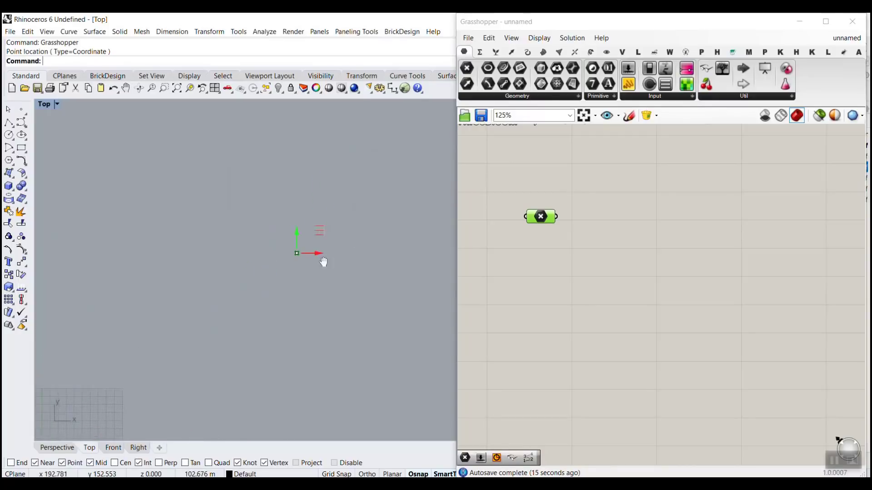
pyautogui.click(550, 272)
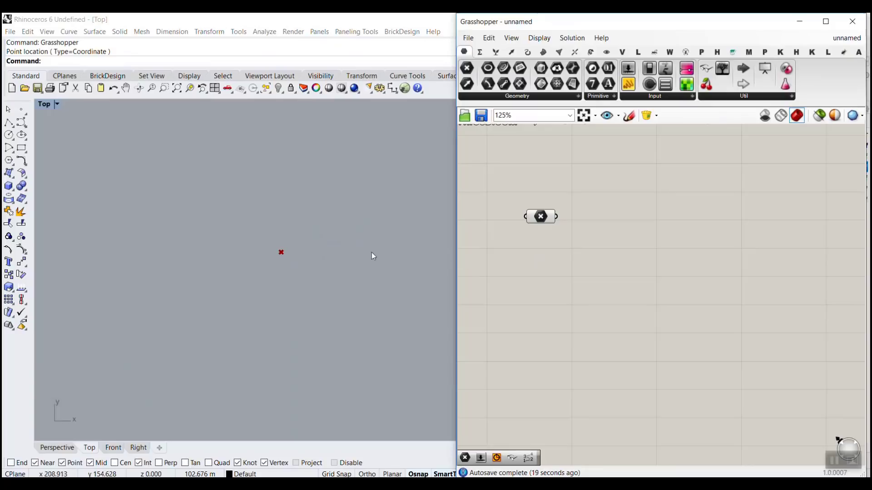
pyautogui.moveTo(327, 270)
pyautogui.mouseDown(button='right')
pyautogui.moveTo(280, 296)
pyautogui.moveTo(269, 289)
pyautogui.mouseUp(button='right')
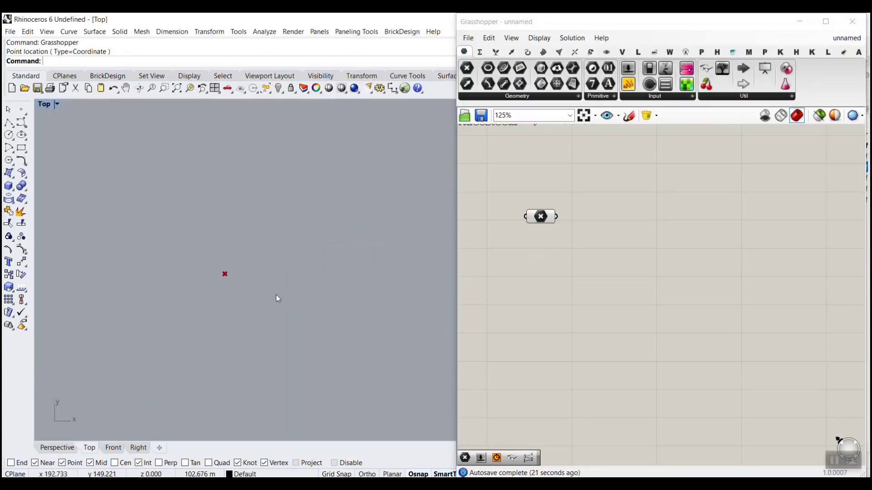
pyautogui.hotkey('ctrl', '2')
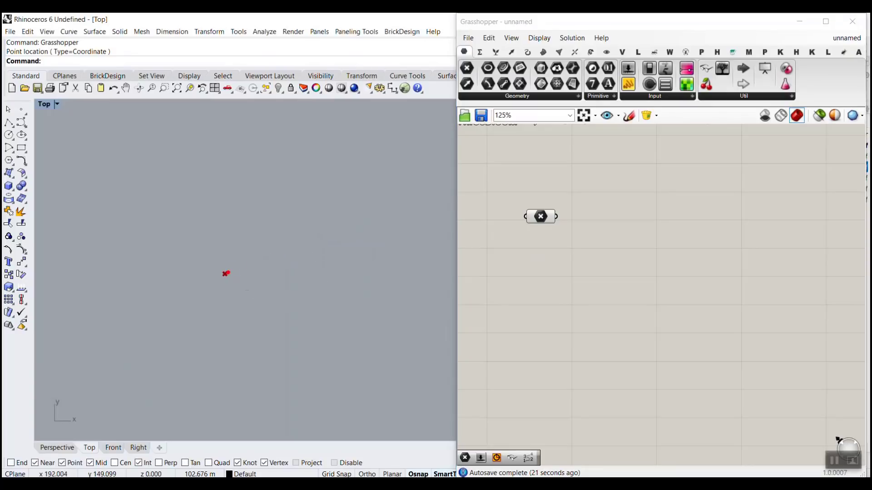
pyautogui.moveTo(226, 273); pyautogui.dragTo(394, 275)
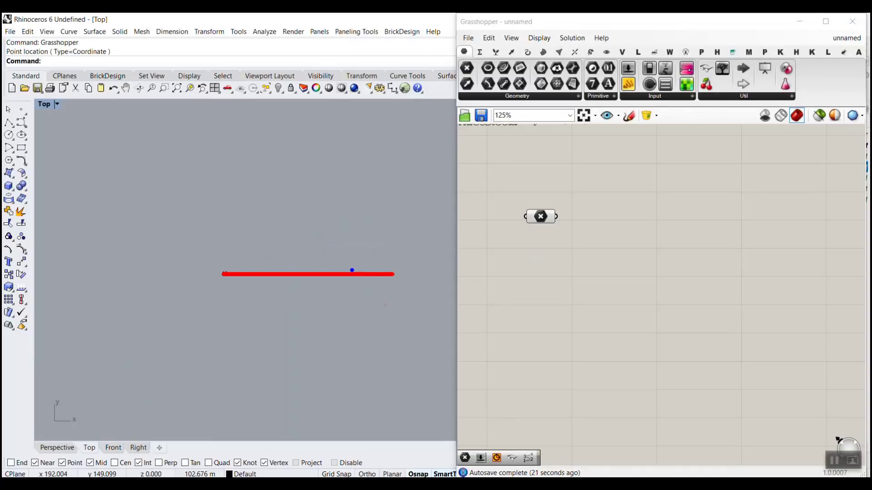
pyautogui.moveTo(353, 272)
pyautogui.mouseDown()
pyautogui.moveTo(292, 198)
pyautogui.moveTo(135, 275)
pyautogui.moveTo(272, 312)
pyautogui.moveTo(288, 341)
pyautogui.mouseUp()
pyautogui.hotkey('ctrl', 'z')
pyautogui.moveTo(224, 271); pyautogui.dragTo(382, 189)
pyautogui.moveTo(223, 270); pyautogui.dragTo(253, 140)
pyautogui.moveTo(216, 265); pyautogui.dragTo(137, 167)
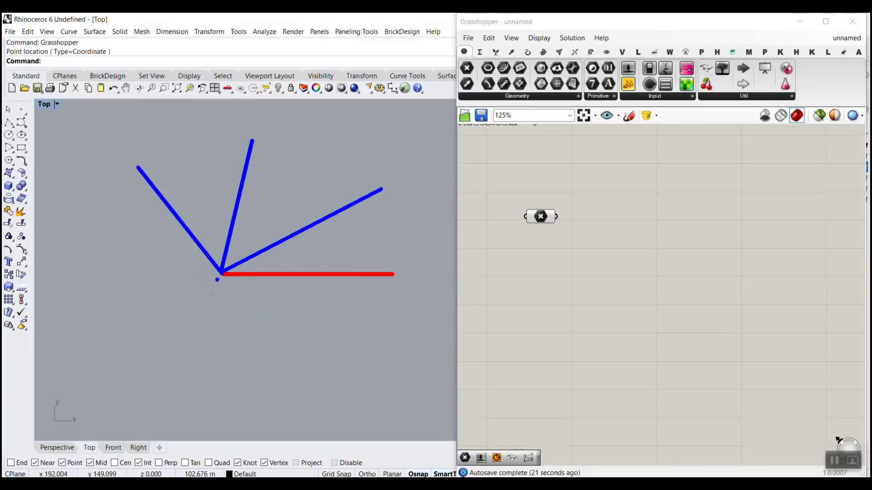
pyautogui.moveTo(221, 274); pyautogui.dragTo(86, 274)
pyautogui.moveTo(218, 276)
pyautogui.mouseDown()
pyautogui.moveTo(140, 379)
pyautogui.moveTo(301, 362)
pyautogui.mouseUp()
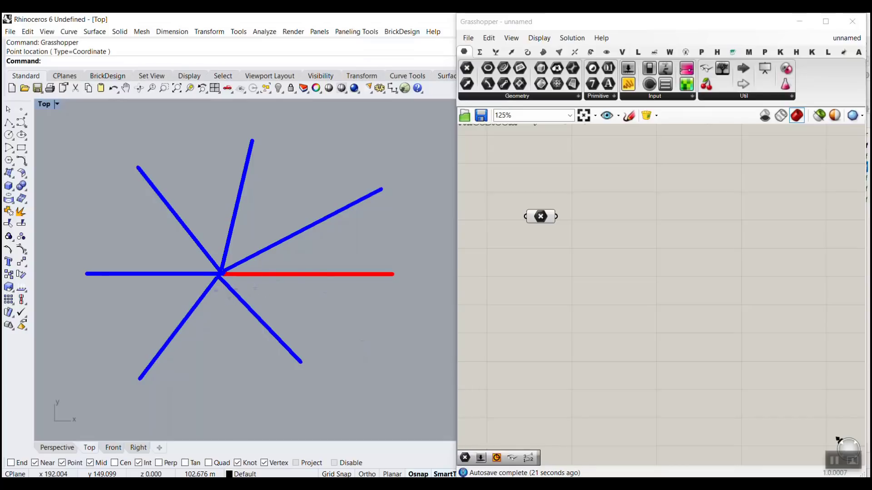
pyautogui.moveTo(223, 271)
pyautogui.mouseDown()
pyautogui.moveTo(257, 246)
pyautogui.moveTo(292, 149)
pyautogui.mouseUp()
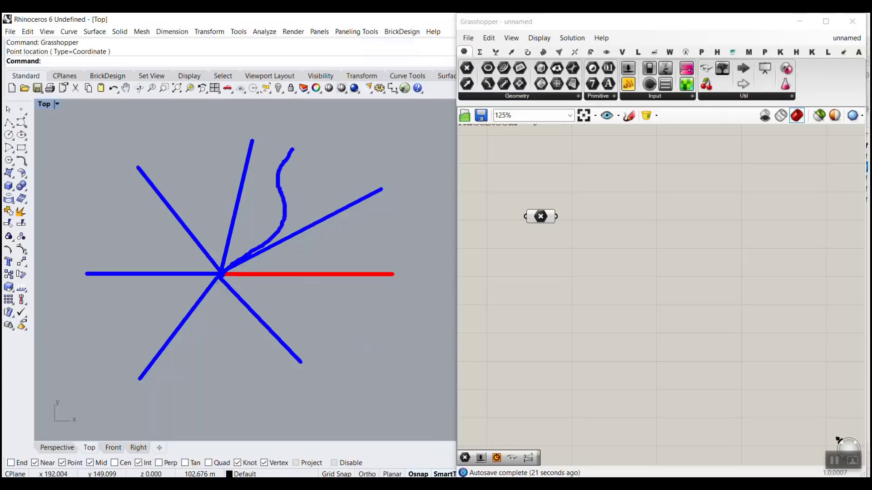
pyautogui.moveTo(221, 271); pyautogui.dragTo(198, 165)
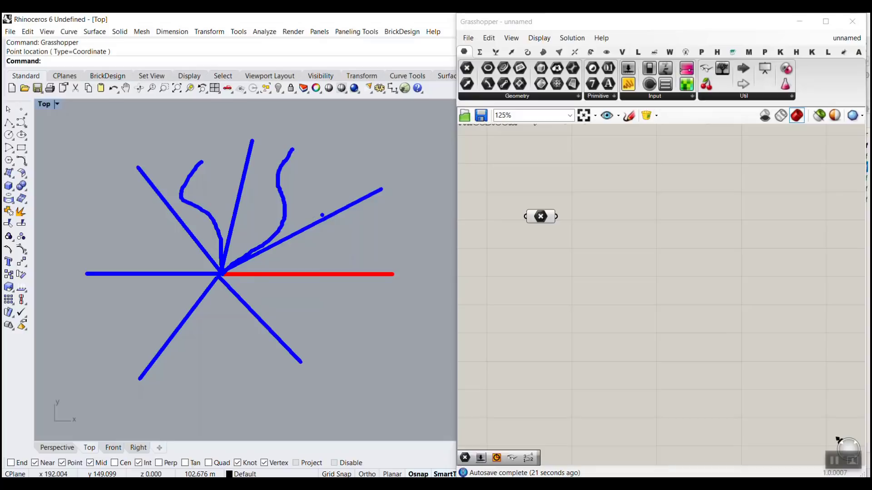
pyautogui.press('Escape')
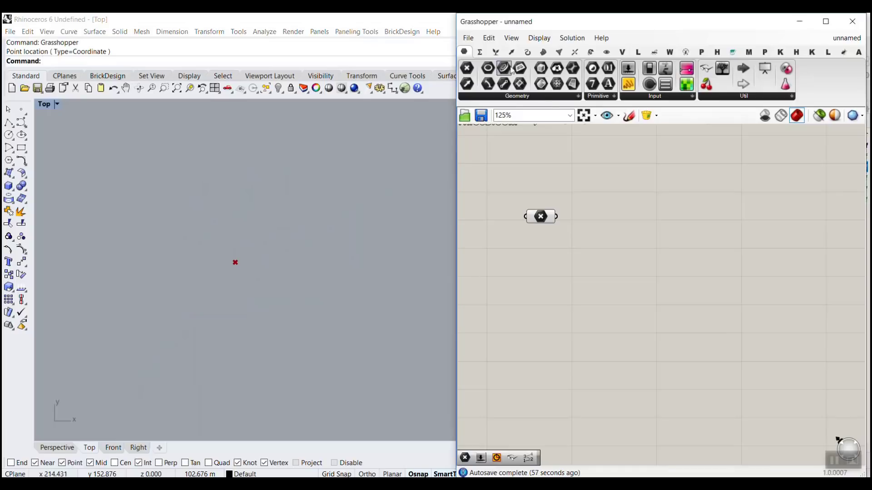
# Step: Place a Line SDL component beside the Point parameter
pyautogui.click(527, 52)
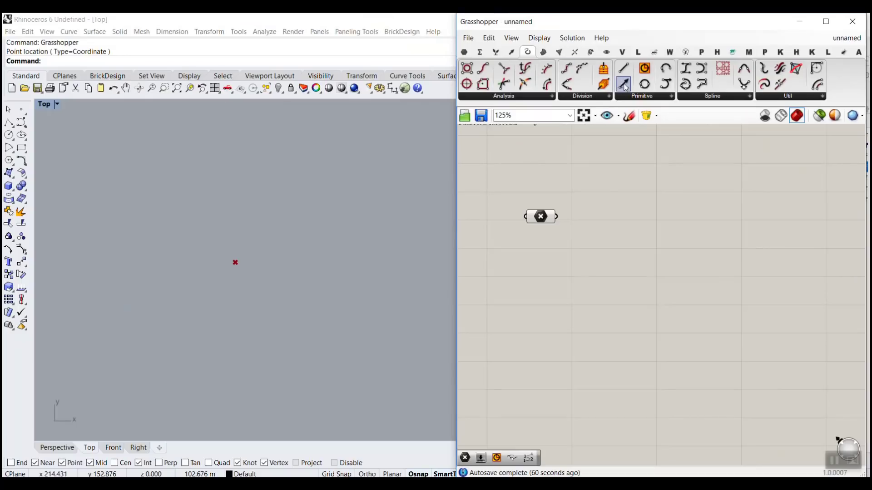
pyautogui.moveTo(624, 86); pyautogui.dragTo(655, 215)
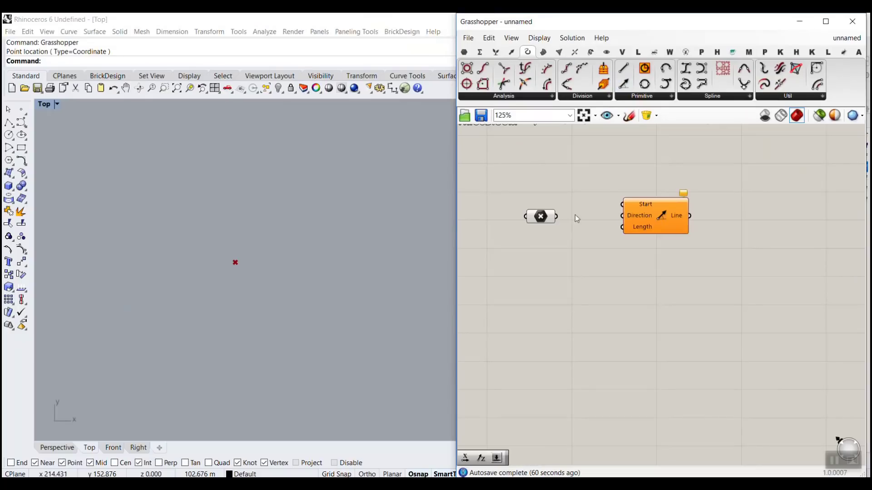
pyautogui.moveTo(557, 224); pyautogui.dragTo(583, 314, button='right')
# Step: Add the Bifocals component found with "bif" to label the components, and move it out of the way
pyautogui.scroll(1, 554, 192)
pyautogui.doubleClick(577, 247)
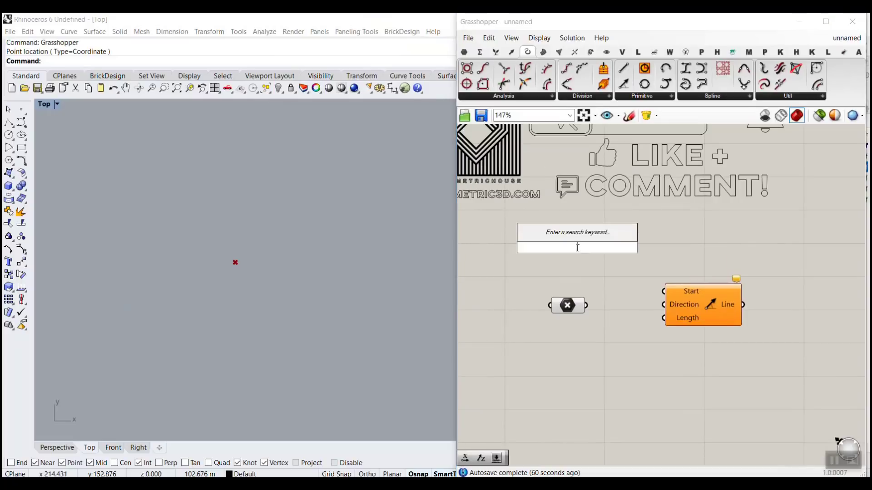
pyautogui.write('bif')
pyautogui.press('Return')
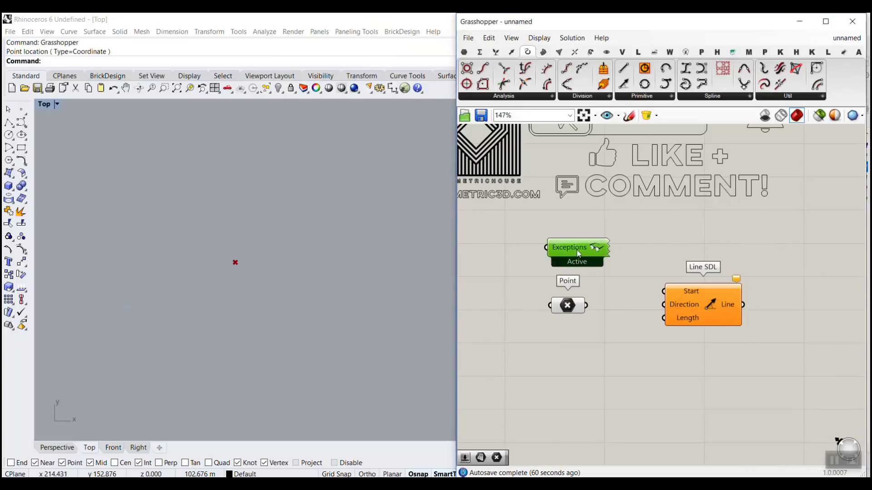
pyautogui.scroll(-3, 604, 302)
pyautogui.moveTo(616, 291); pyautogui.dragTo(529, 181)
# Step: Connect the Point parameter to the Start input of Line SDL
pyautogui.scroll(4, 729, 310)
pyautogui.moveTo(491, 302); pyautogui.dragTo(633, 288, button='right')
pyautogui.scroll(3, 634, 239)
pyautogui.moveTo(600, 261); pyautogui.dragTo(729, 237)
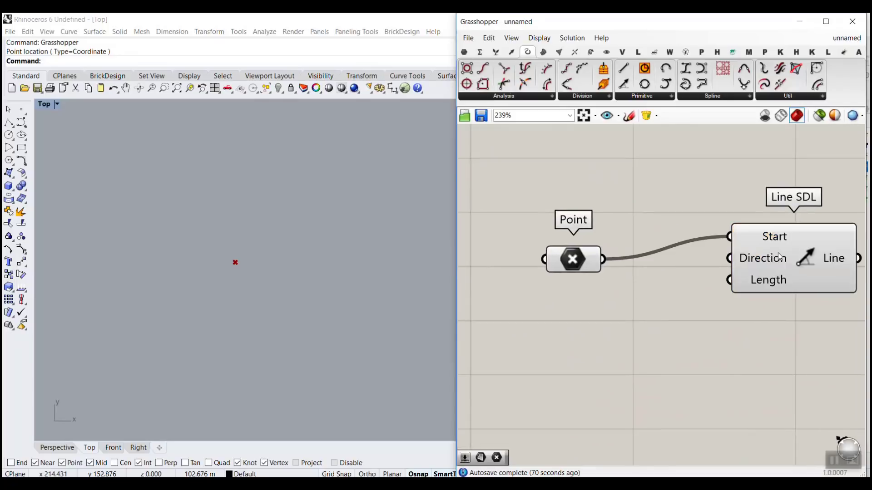
# Step: Add a Unit X vector below the Point parameter and connect it to the Direction input of Line SDL
pyautogui.moveTo(780, 257); pyautogui.dragTo(751, 287)
pyautogui.click(578, 319)
pyautogui.doubleClick(580, 307)
pyautogui.write('x')
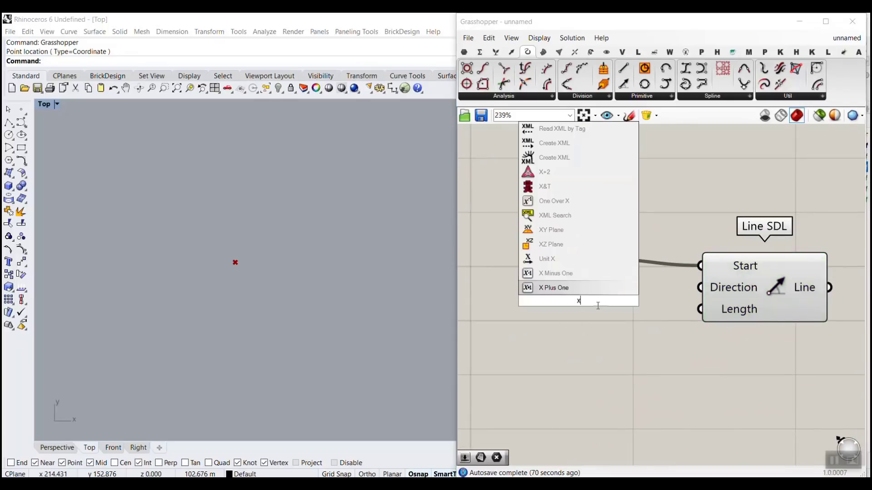
pyautogui.click(559, 257)
pyautogui.moveTo(589, 301); pyautogui.dragTo(577, 336)
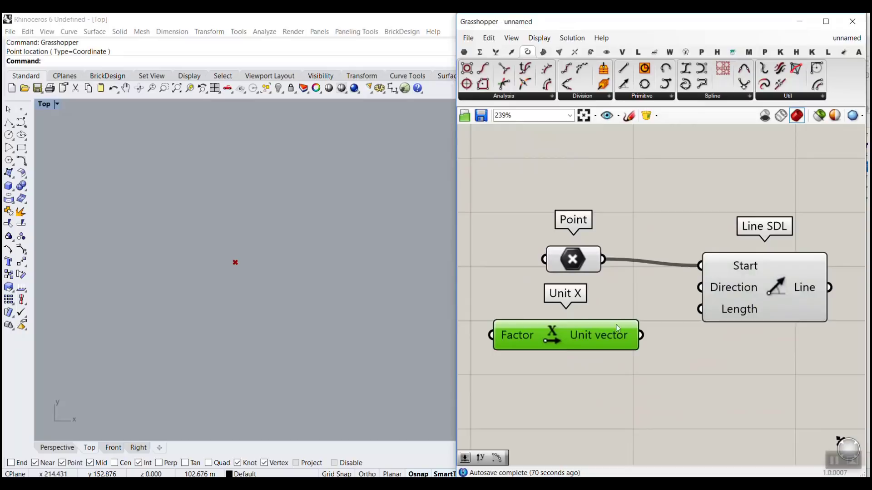
pyautogui.moveTo(640, 335); pyautogui.dragTo(699, 287)
pyautogui.moveTo(577, 330); pyautogui.dragTo(587, 305)
# Step: Create a 120.55 number slider, connect it to the Length input of Line SDL, and reduce its value to 78.79
pyautogui.doubleClick(551, 359)
pyautogui.write('12')
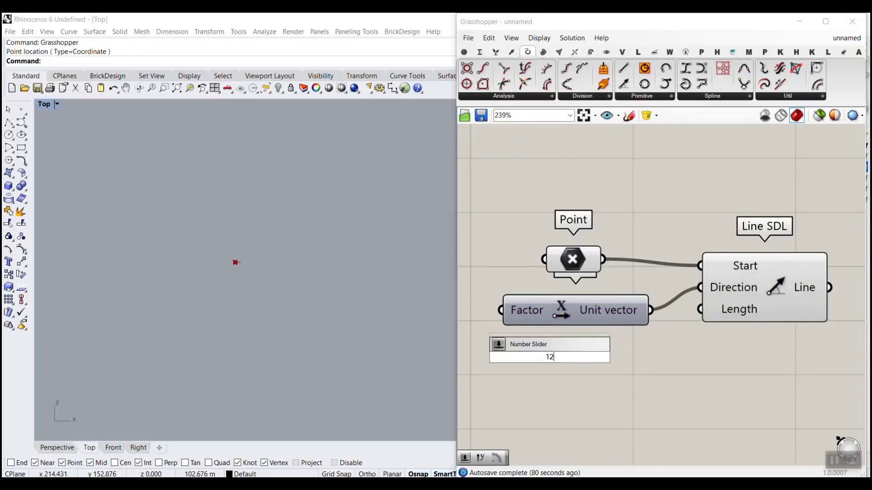
pyautogui.write('0.55')
pyautogui.press('Return')
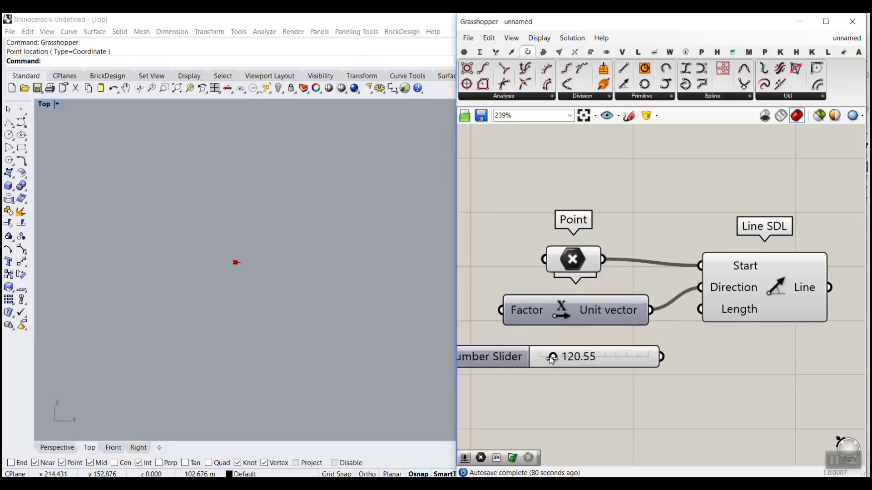
pyautogui.moveTo(664, 356); pyautogui.dragTo(702, 310)
pyautogui.scroll(-18, 200, 261)
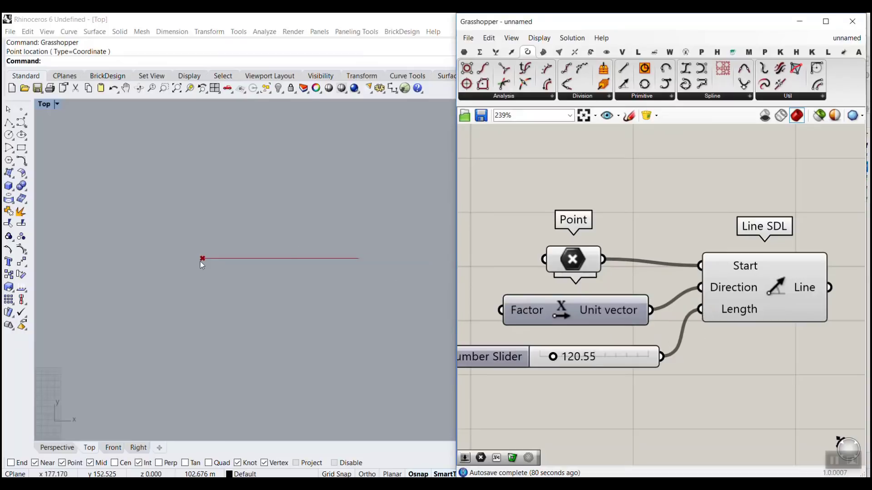
pyautogui.scroll(8, 216, 263)
pyautogui.moveTo(552, 356); pyautogui.dragTo(548, 356)
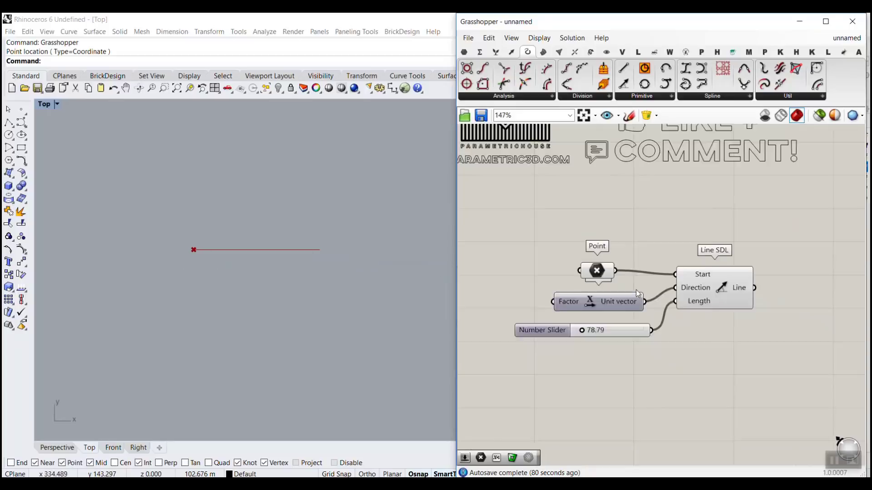
# Step: Add a Polar Array component beside Line SDL and connect the Line output to its Geometry input
pyautogui.scroll(-5, 636, 289)
pyautogui.scroll(3, 719, 322)
pyautogui.moveTo(721, 323); pyautogui.dragTo(639, 346, button='right')
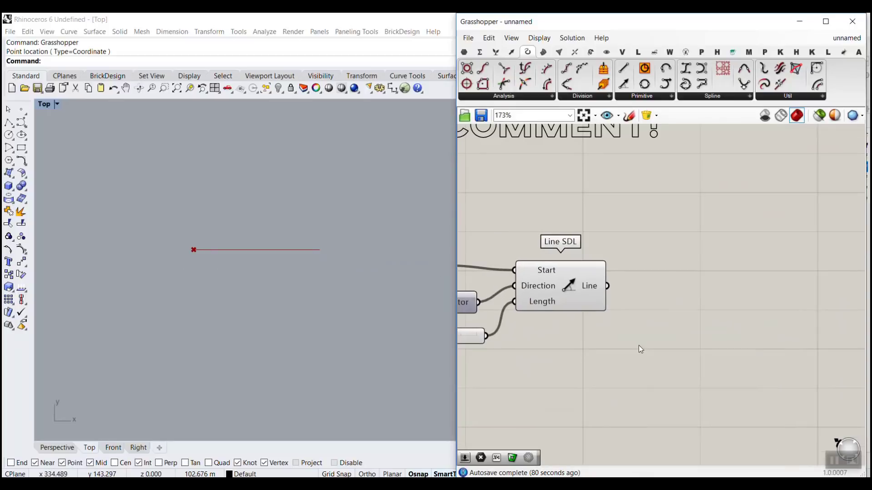
pyautogui.doubleClick(719, 318)
pyautogui.write('arr')
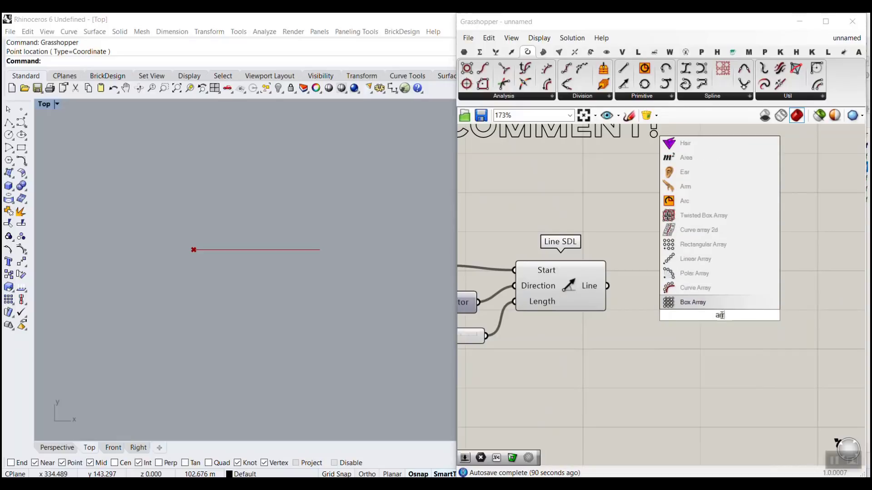
pyautogui.click(701, 273)
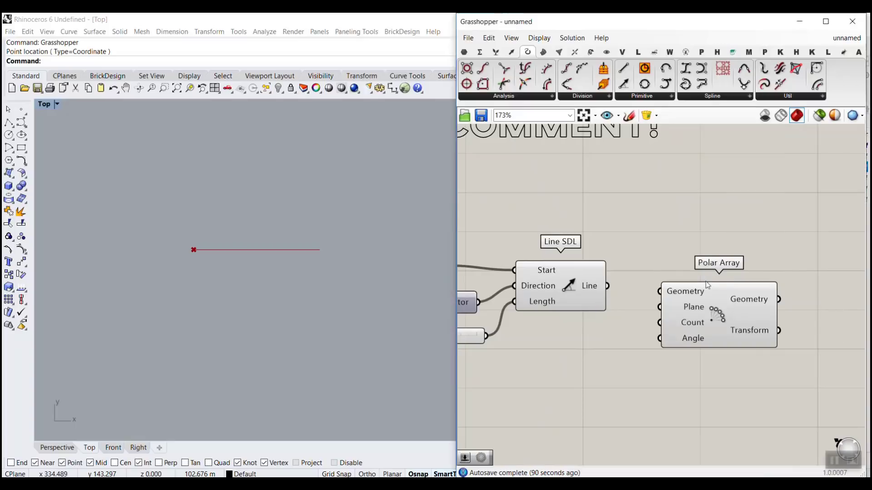
pyautogui.scroll(4, 673, 305)
pyautogui.moveTo(566, 274); pyautogui.dragTo(640, 279)
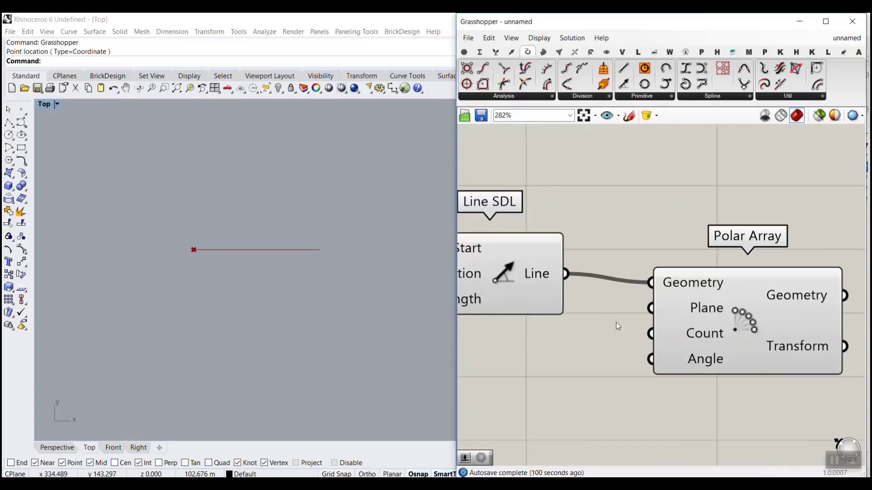
pyautogui.moveTo(728, 326); pyautogui.dragTo(744, 317)
# Step: Add an XY Plane component below Line SDL and connect the Point parameter to its Origin input
pyautogui.moveTo(718, 304)
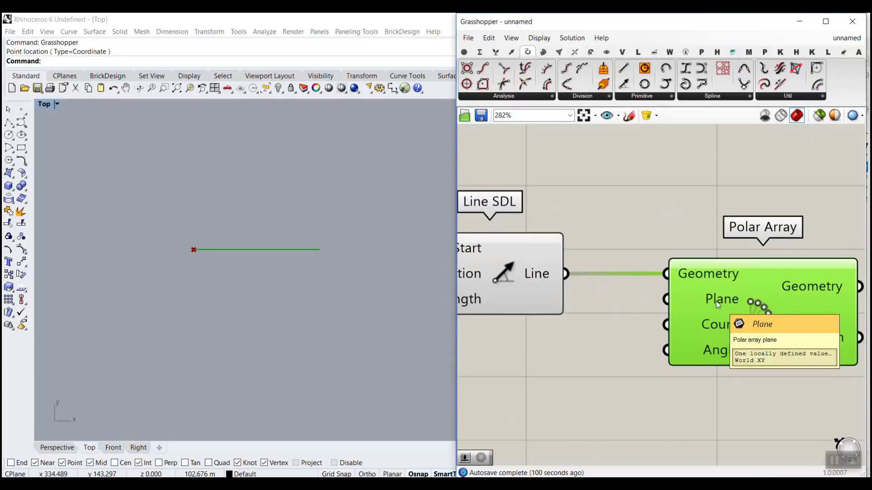
pyautogui.scroll(2, 718, 304)
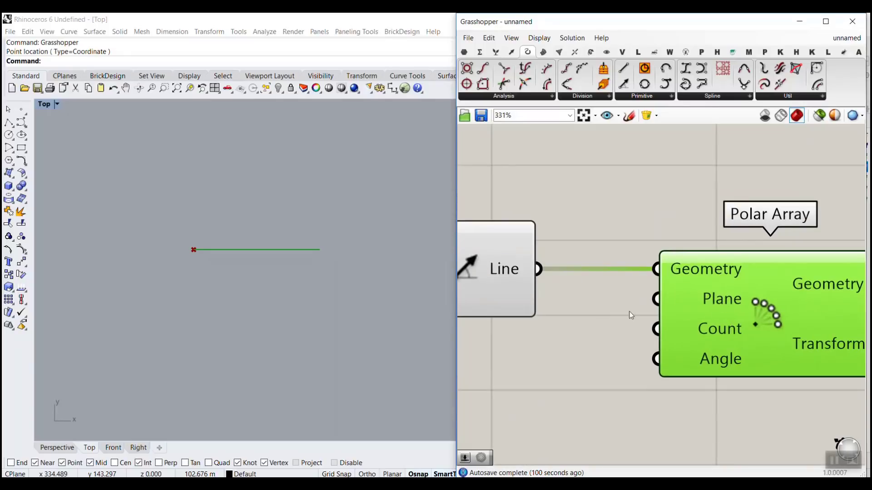
pyautogui.click(622, 321)
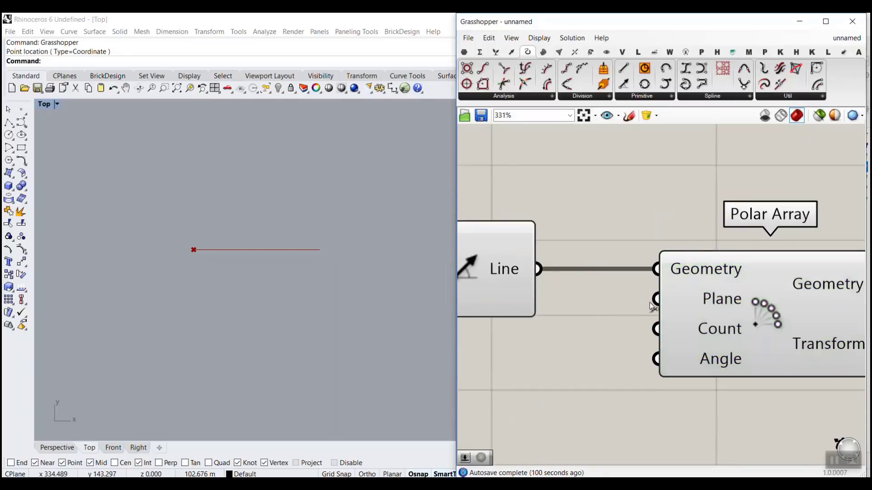
pyautogui.scroll(-5, 649, 302)
pyautogui.scroll(2, 567, 276)
pyautogui.moveTo(546, 276); pyautogui.dragTo(537, 271)
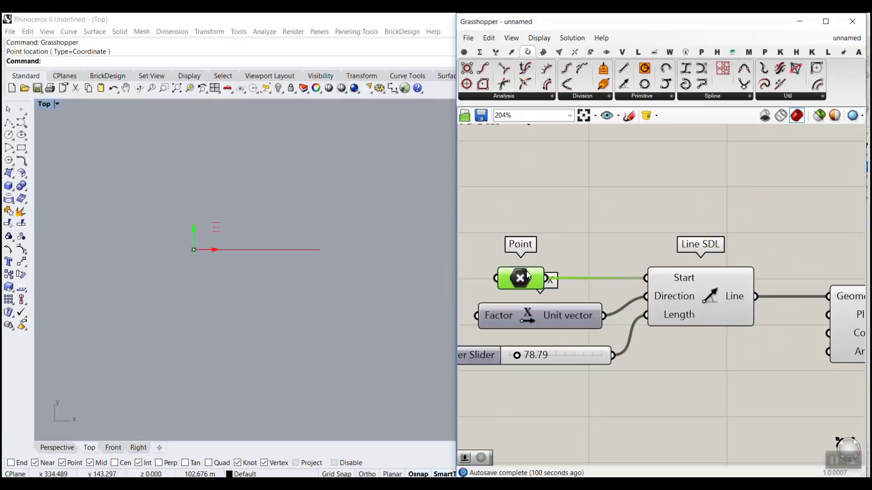
pyautogui.doubleClick(738, 360)
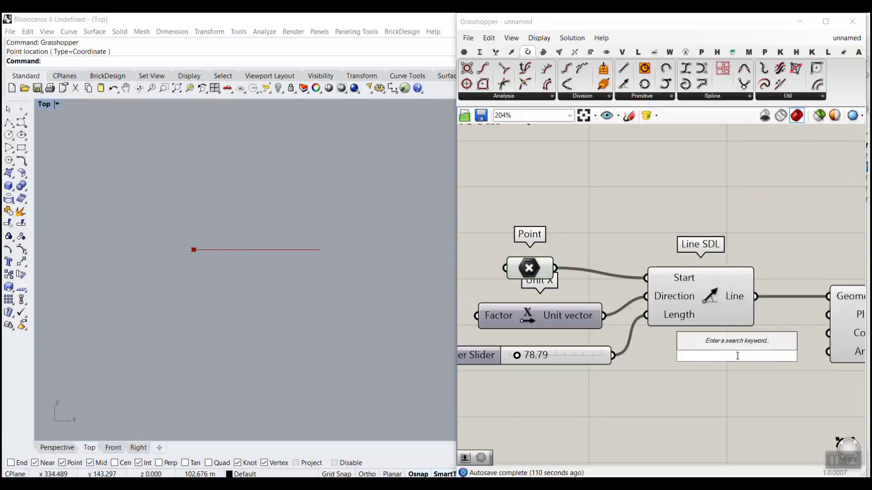
pyautogui.write('xy')
pyautogui.click(712, 342)
pyautogui.moveTo(702, 358); pyautogui.dragTo(697, 403)
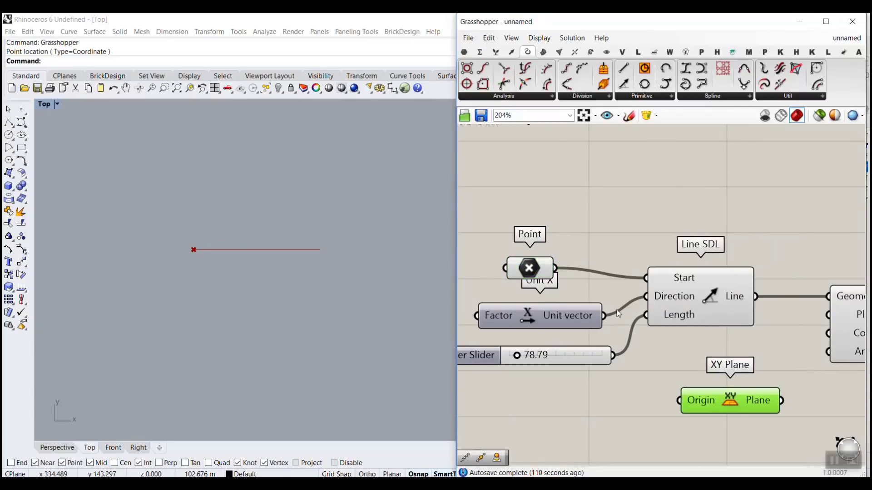
pyautogui.moveTo(554, 268); pyautogui.dragTo(678, 400)
# Step: Turn off the XY Plane preview and connect its Plane output to the Plane input of Polar Array
pyautogui.moveTo(729, 400); pyautogui.dragTo(666, 358, button='right')
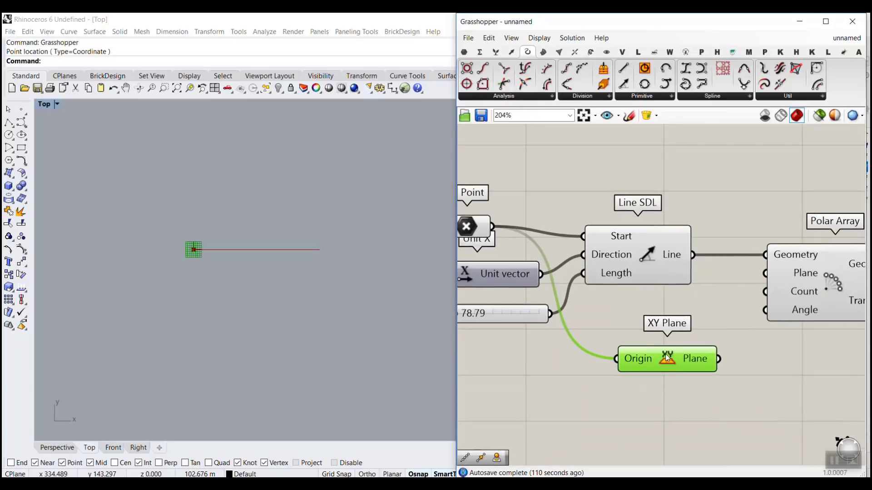
pyautogui.rightClick(666, 355)
pyautogui.click(693, 373)
pyautogui.moveTo(718, 359); pyautogui.dragTo(755, 276)
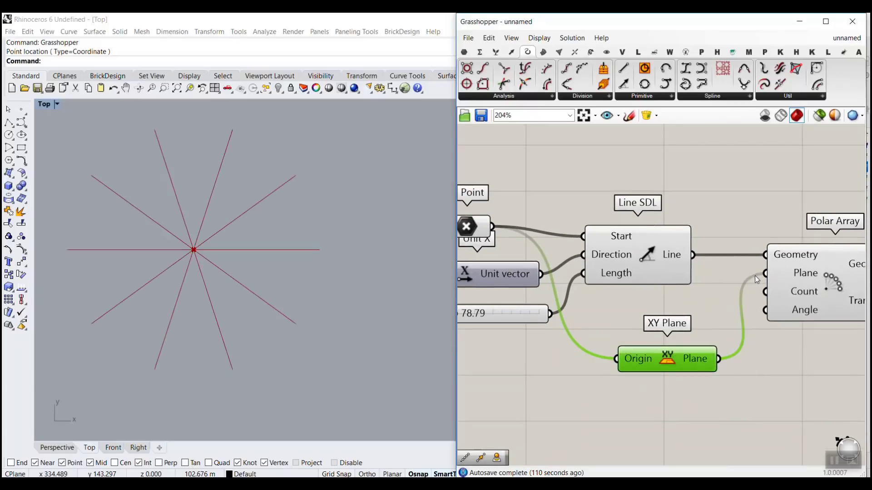
pyautogui.moveTo(672, 358); pyautogui.dragTo(682, 310)
# Step: Create a number slider at 12 below XY Plane, restricted to even numbers with minimum 6 and maximum 40
pyautogui.moveTo(844, 288); pyautogui.dragTo(783, 275, button='right')
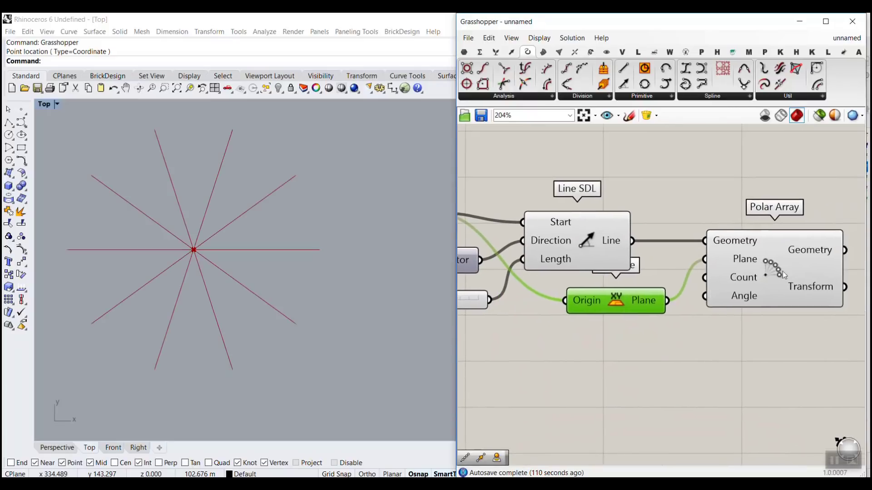
pyautogui.doubleClick(602, 362)
pyautogui.write('12')
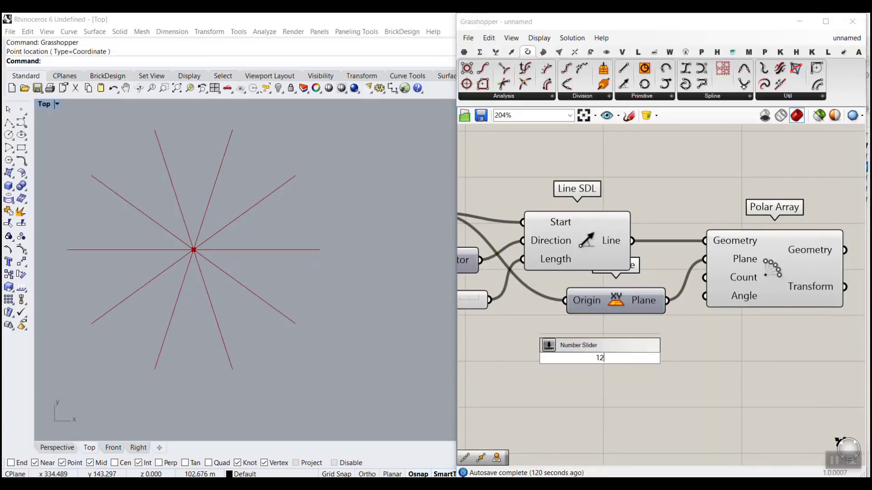
pyautogui.press('Return')
pyautogui.doubleClick(563, 355)
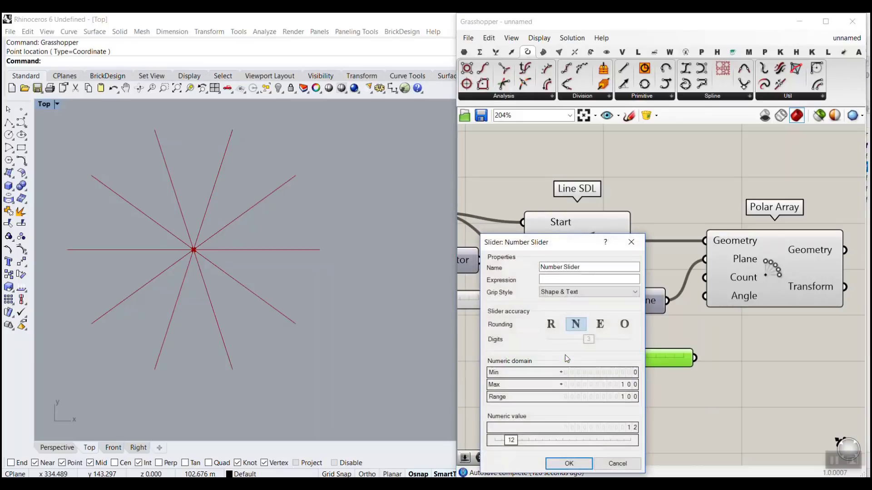
pyautogui.click(600, 324)
pyautogui.doubleClick(615, 371)
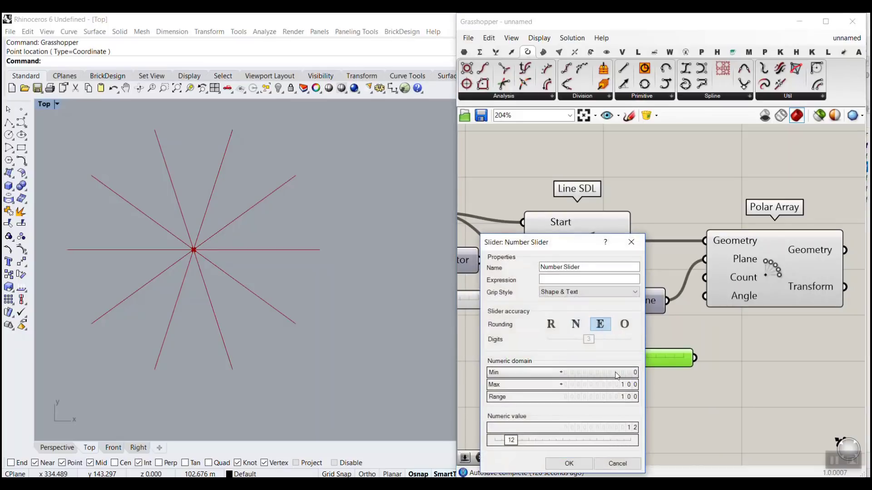
pyautogui.doubleClick(616, 386)
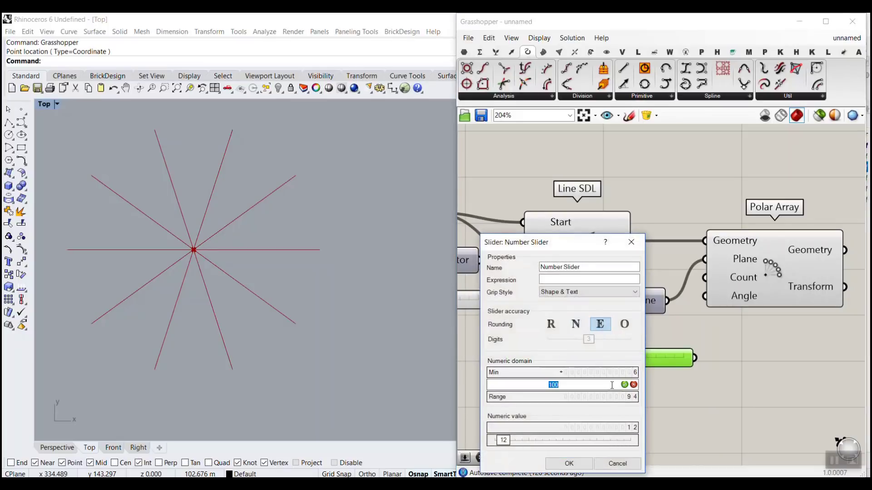
pyautogui.click(568, 464)
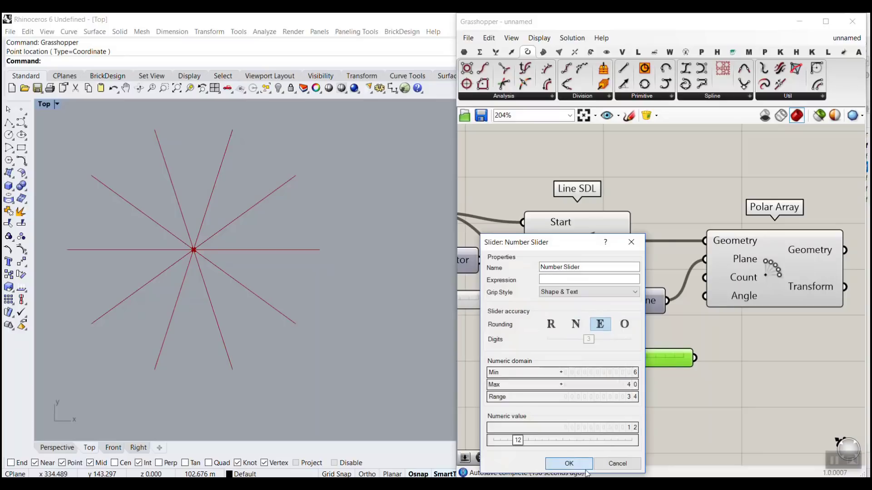
# Step: Set the even-number slider to 22 and connect it to the Count input of Polar Array
pyautogui.moveTo(612, 361); pyautogui.dragTo(638, 365)
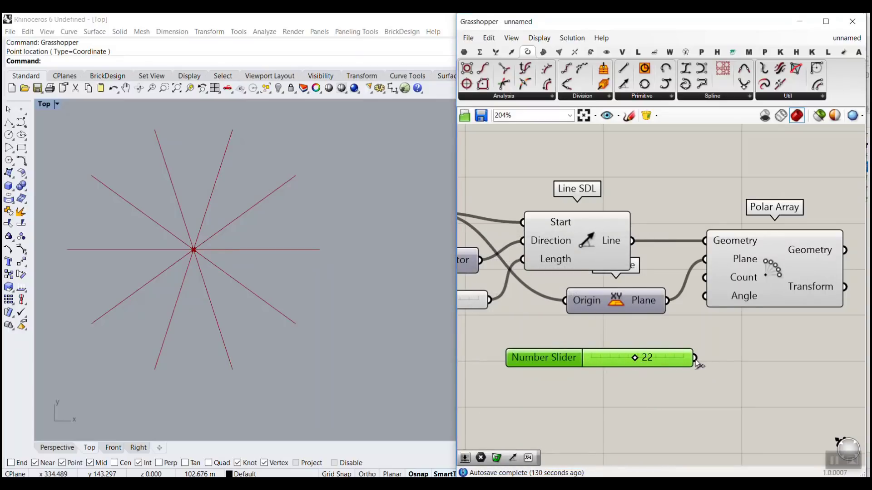
pyautogui.moveTo(695, 358); pyautogui.dragTo(704, 278)
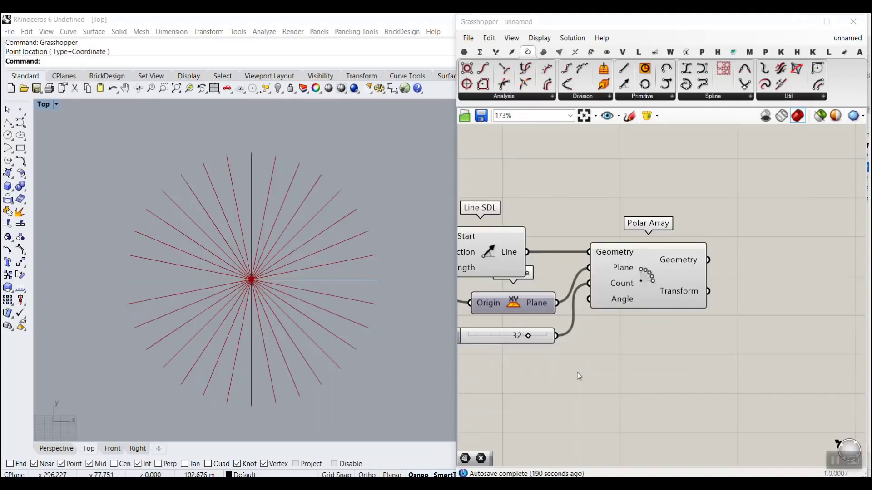
# Step: Add a Maelstrom component beside Polar Array and connect the arrayed Geometry output to its Geometry input
pyautogui.scroll(-2, 312, 318)
pyautogui.scroll(5, 271, 300)
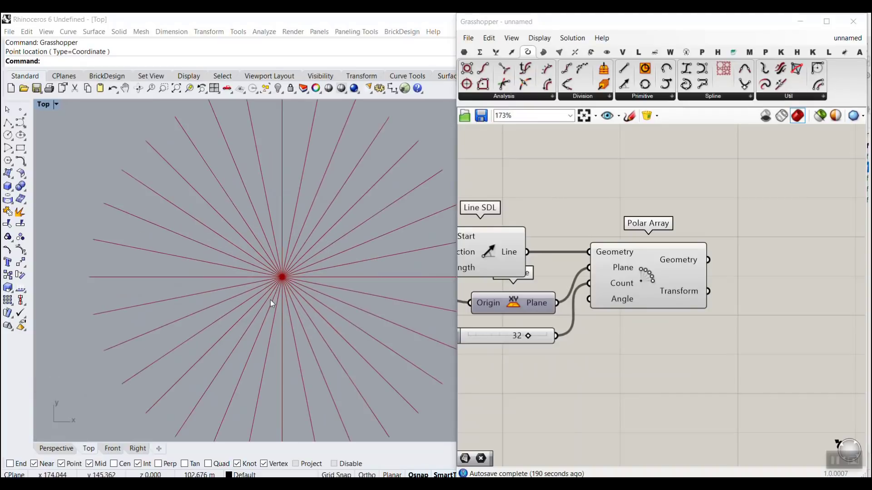
pyautogui.scroll(-2, 257, 315)
pyautogui.scroll(-2, 257, 315)
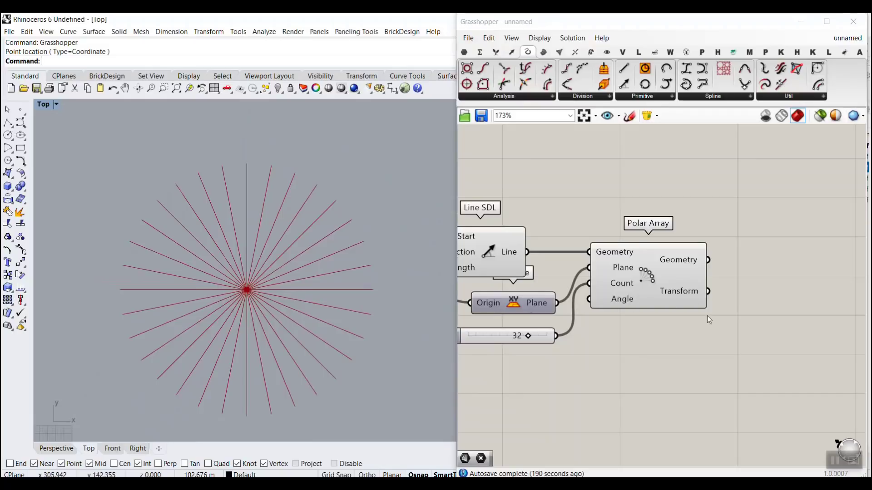
pyautogui.moveTo(707, 315); pyautogui.dragTo(624, 335, button='right')
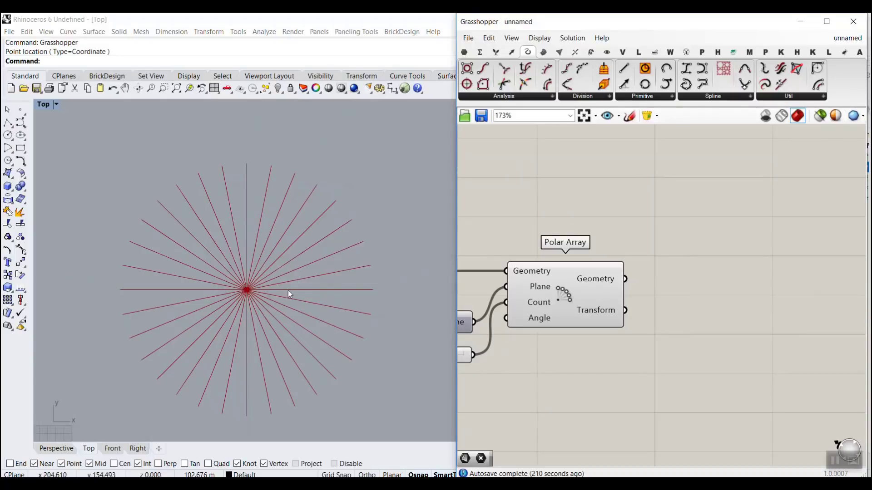
pyautogui.doubleClick(718, 360)
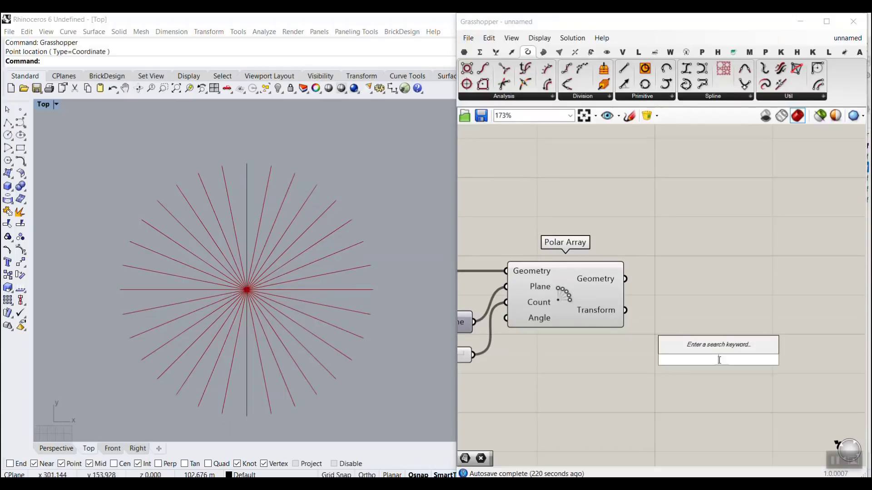
pyautogui.write('mae')
pyautogui.press('Return')
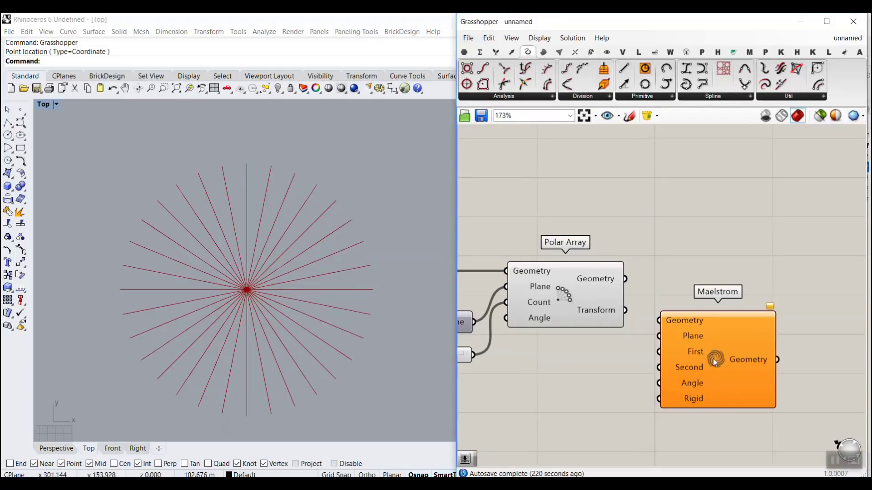
pyautogui.moveTo(698, 354); pyautogui.dragTo(720, 327)
pyautogui.scroll(2, 643, 301)
pyautogui.moveTo(628, 274); pyautogui.dragTo(694, 285)
pyautogui.moveTo(700, 328); pyautogui.dragTo(602, 282, button='right')
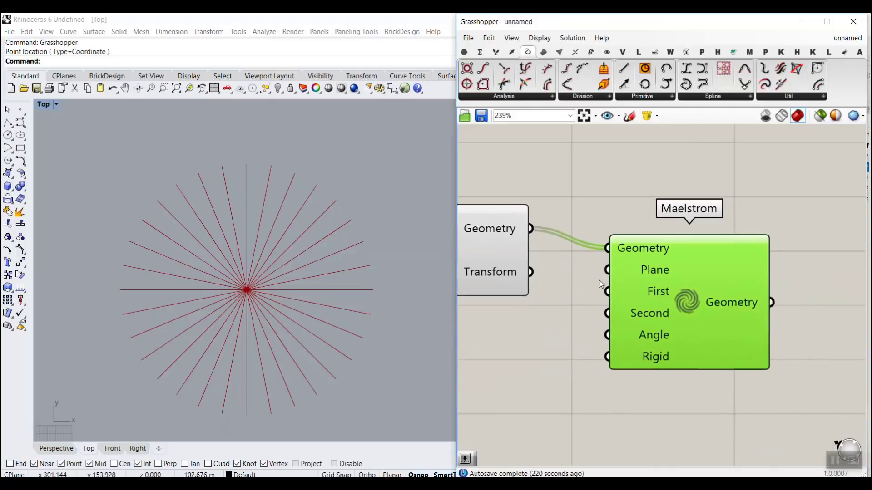
# Step: Move Maelstrom slightly lower and connect the XY Plane output to its Plane input
pyautogui.scroll(-2, 604, 282)
pyautogui.moveTo(683, 280); pyautogui.dragTo(690, 303)
pyautogui.click(574, 294)
pyautogui.scroll(-8, 710, 284)
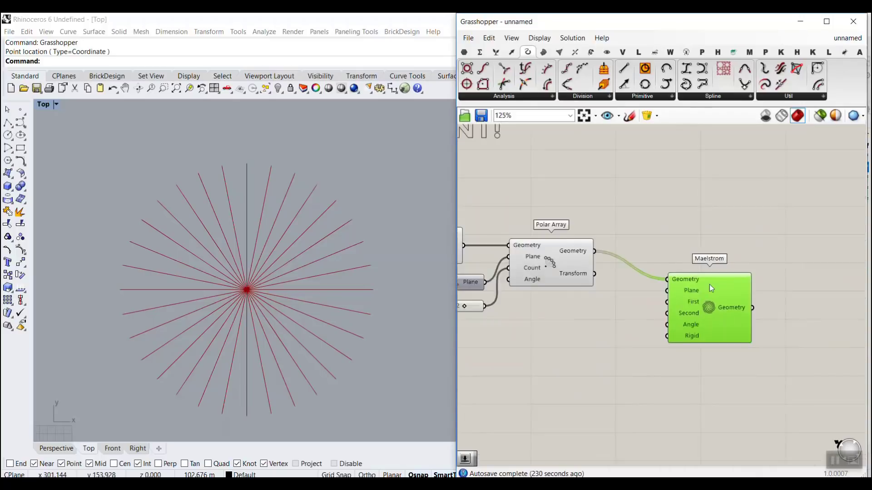
pyautogui.scroll(4, 652, 299)
pyautogui.scroll(3, 564, 289)
pyautogui.moveTo(556, 284); pyautogui.dragTo(768, 293)
pyautogui.moveTo(662, 341); pyautogui.dragTo(577, 337, button='right')
pyautogui.click(577, 336)
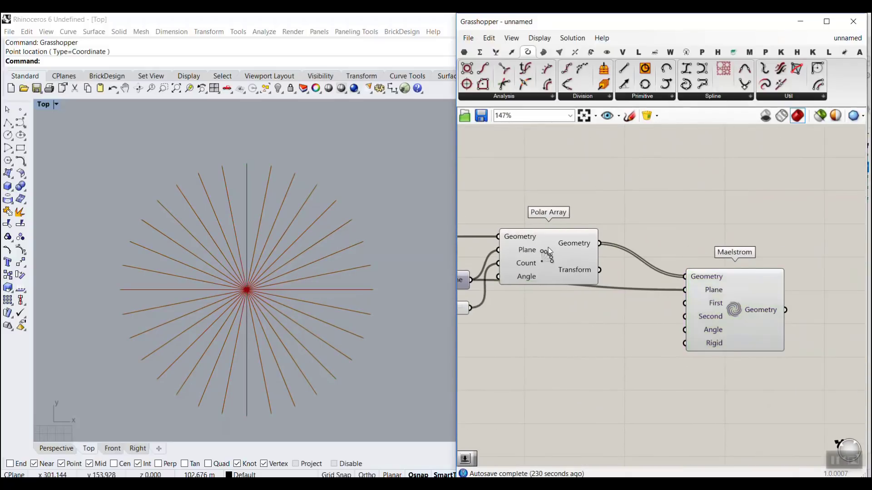
# Step: Examine the First and Second inputs of Maelstrom against the center of the radial lines in the Top viewport
pyautogui.scroll(3, 697, 302)
pyautogui.scroll(1, 698, 307)
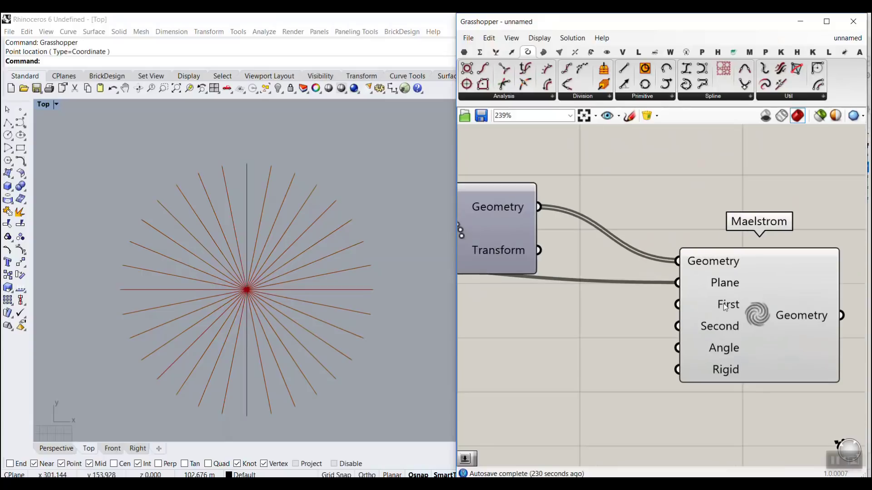
pyautogui.scroll(3, 243, 293)
pyautogui.scroll(3, 247, 293)
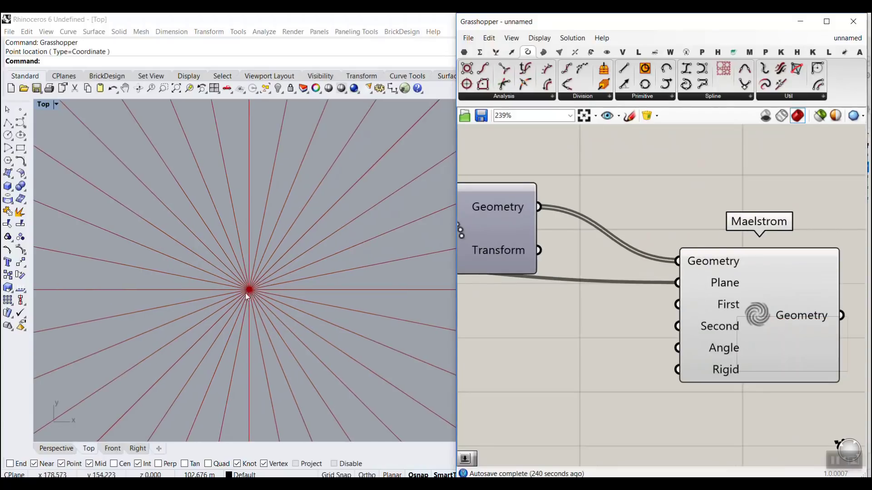
pyautogui.moveTo(250, 294)
pyautogui.mouseDown(button='right')
pyautogui.moveTo(262, 283)
pyautogui.moveTo(263, 295)
pyautogui.mouseUp(button='right')
pyautogui.scroll(-4, 264, 298)
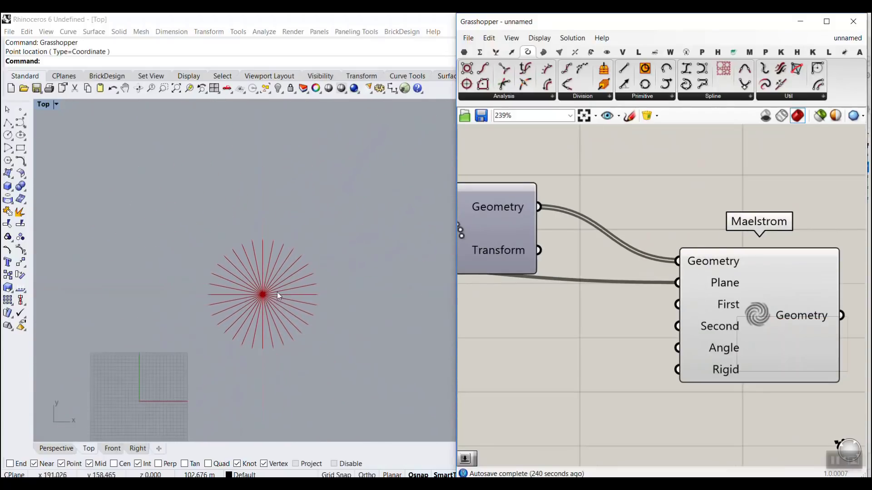
# Step: Create a number slider from 12.5, connect it to the First input of Maelstrom and set it to 14.2
pyautogui.doubleClick(521, 323)
pyautogui.write('12.5')
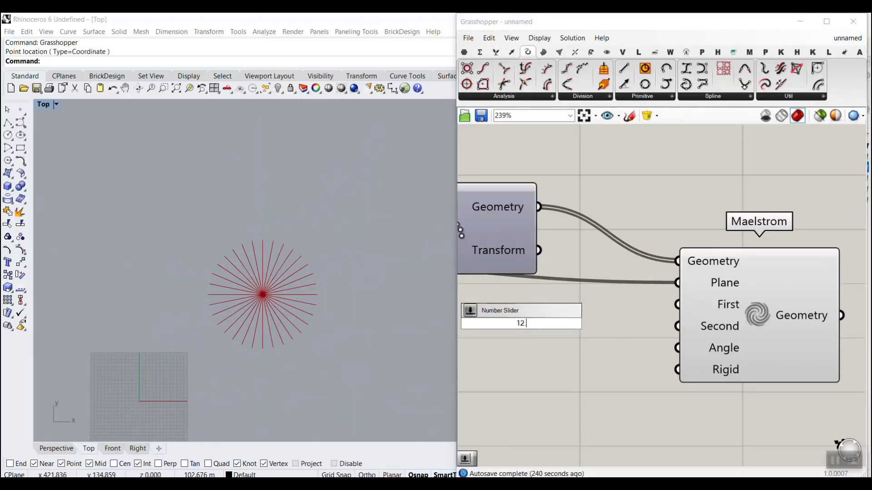
pyautogui.press('Return')
pyautogui.moveTo(633, 323); pyautogui.dragTo(676, 304)
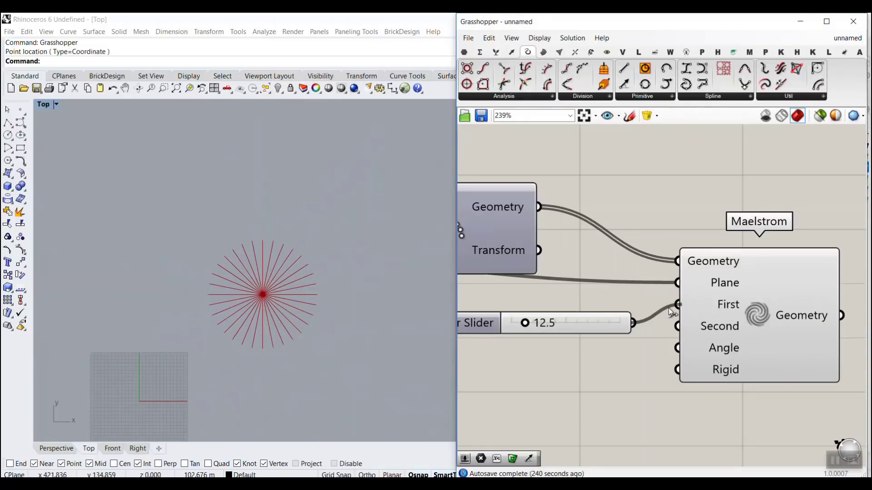
pyautogui.moveTo(525, 322)
pyautogui.mouseDown()
pyautogui.moveTo(551, 323)
pyautogui.moveTo(529, 331)
pyautogui.mouseUp()
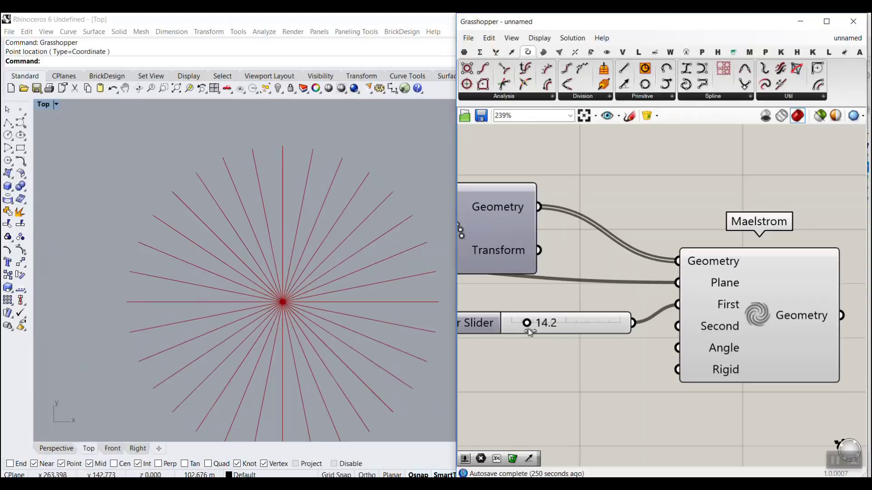
# Step: Duplicate the slider for Maelstrom's Second input at 66.4 and set the First slider to 15.9
pyautogui.moveTo(598, 325); pyautogui.dragTo(677, 326)
pyautogui.hotkey('ctrl', 'c')
pyautogui.hotkey('ctrl', 'v')
pyautogui.moveTo(543, 340); pyautogui.dragTo(601, 340)
pyautogui.moveTo(546, 313); pyautogui.dragTo(551, 315)
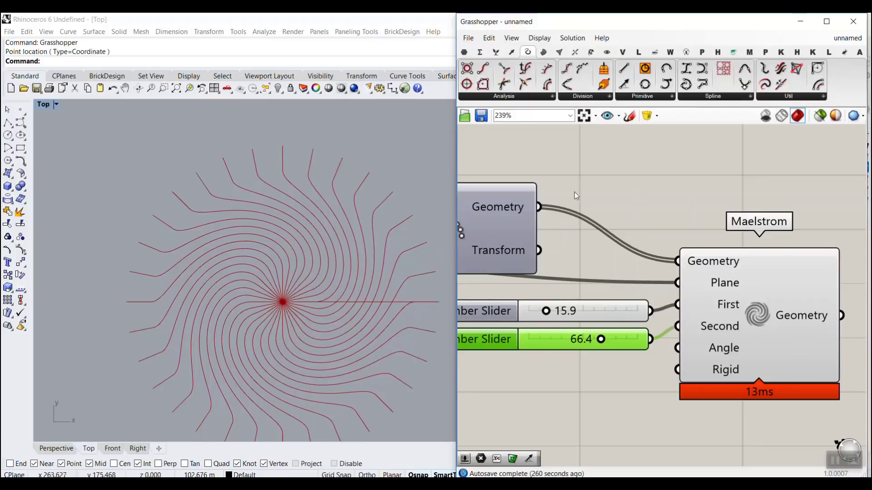
# Step: Set Maelstrom's First slider to 12.1 and its Second slider to 76.4
pyautogui.scroll(-2, 183, 263)
pyautogui.scroll(4, 221, 271)
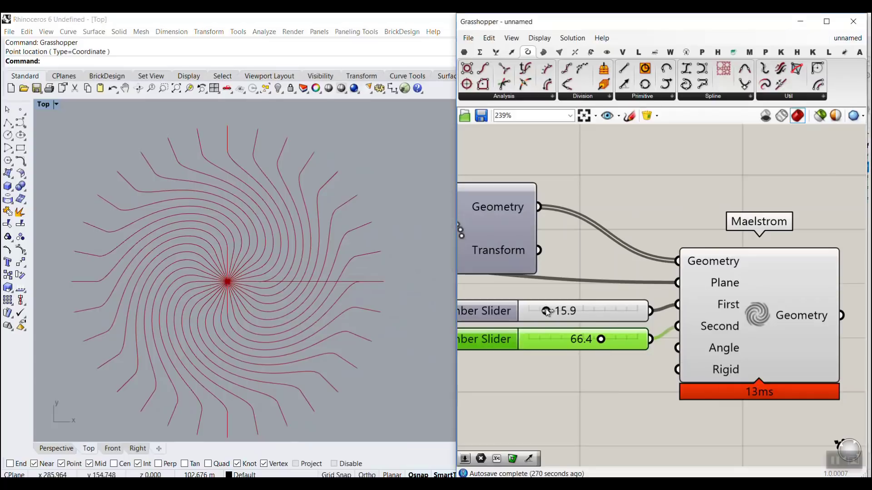
pyautogui.moveTo(545, 311)
pyautogui.mouseDown()
pyautogui.moveTo(532, 310)
pyautogui.moveTo(542, 312)
pyautogui.mouseUp()
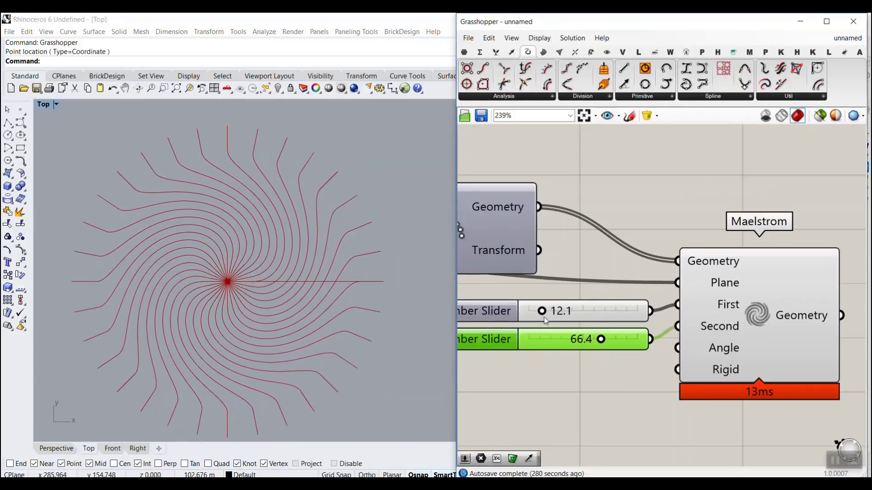
pyautogui.moveTo(601, 339); pyautogui.dragTo(611, 342)
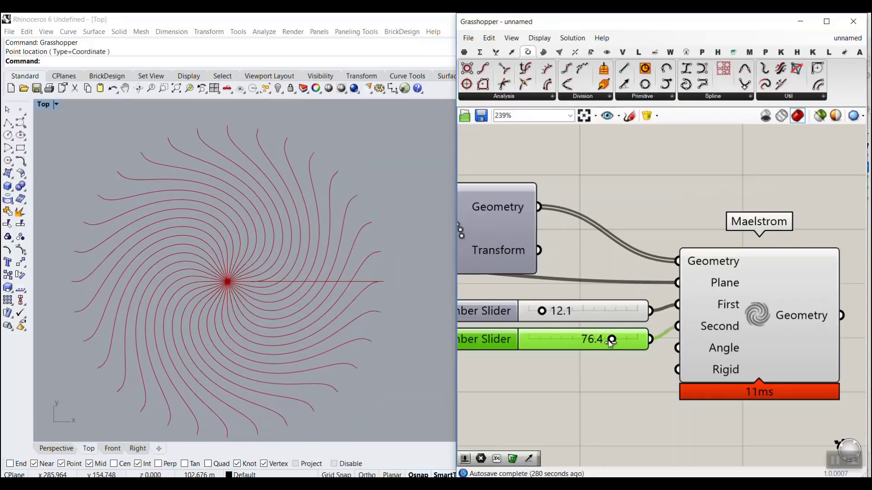
# Step: Switch the Angle input of Maelstrom to degrees
pyautogui.moveTo(613, 377); pyautogui.dragTo(637, 296, button='right')
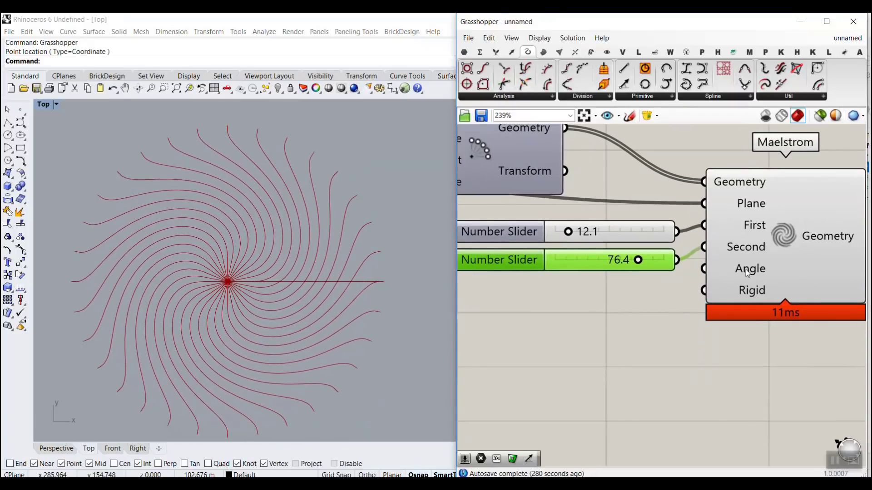
pyautogui.moveTo(747, 272)
pyautogui.rightClick(751, 273)
pyautogui.click(769, 365)
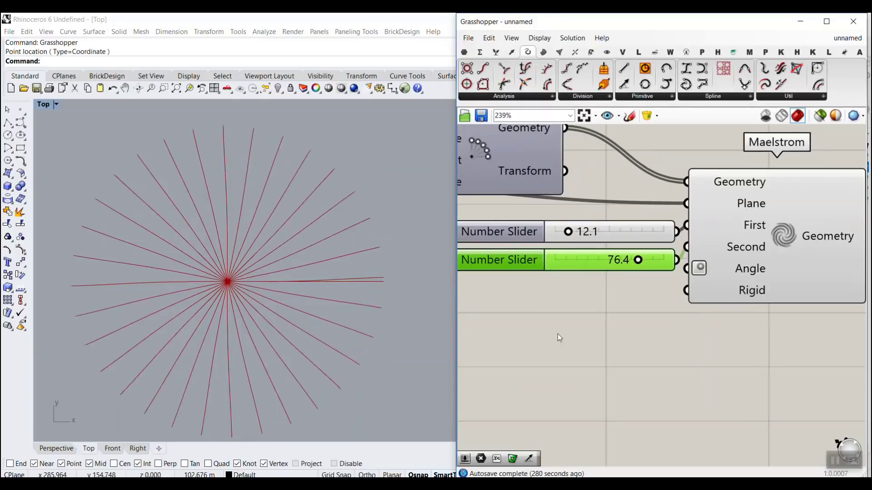
# Step: Create a number slider ranging from 50 to 120 and connect it to Maelstrom's Angle input
pyautogui.doubleClick(551, 333)
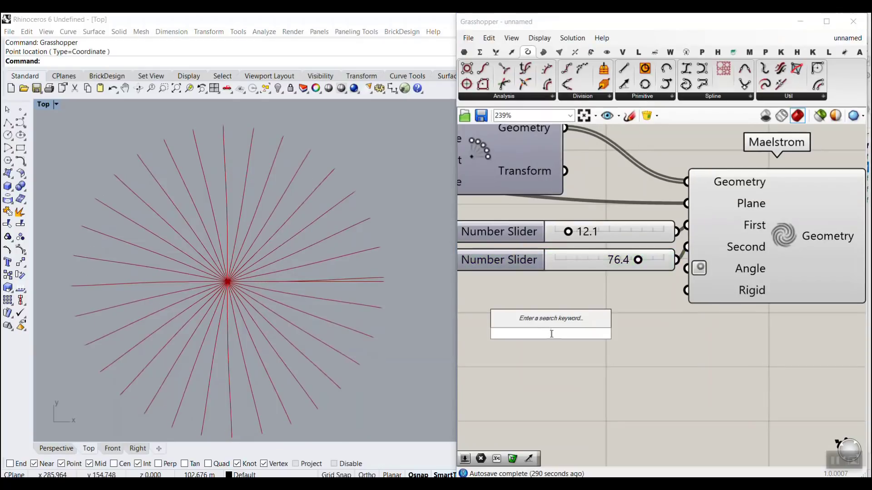
pyautogui.write('50..500')
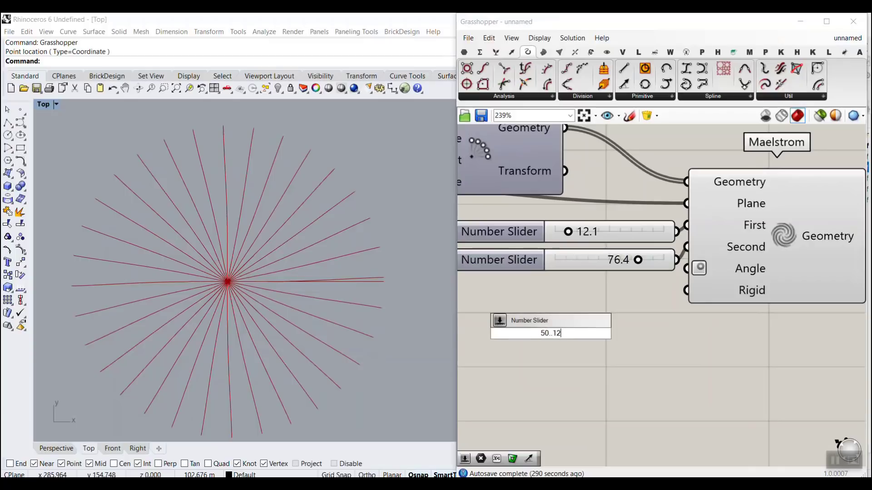
pyautogui.press('Return')
pyautogui.moveTo(669, 333); pyautogui.dragTo(747, 277)
pyautogui.moveTo(545, 334)
pyautogui.mouseDown()
pyautogui.moveTo(617, 337)
pyautogui.moveTo(541, 334)
pyautogui.mouseUp()
# Step: Lower the Angle slider's minimum to 0 and set its value to 69
pyautogui.doubleClick(497, 333)
pyautogui.doubleClick(563, 349)
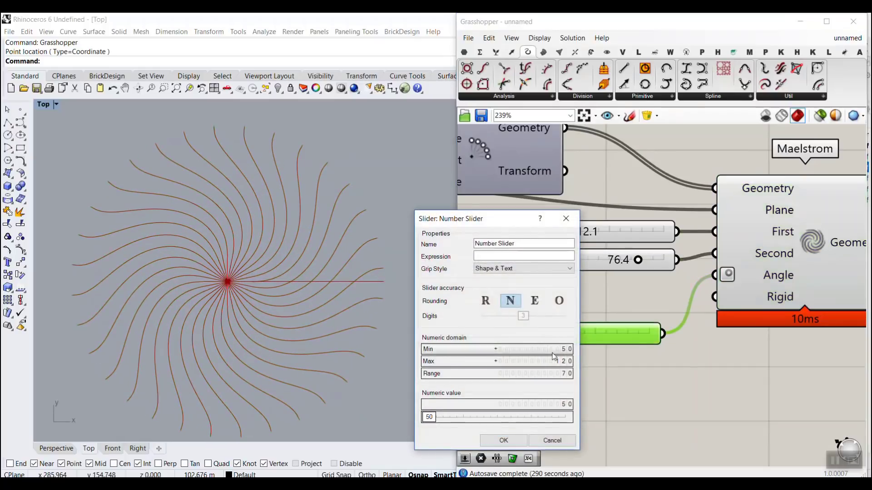
pyautogui.write('0')
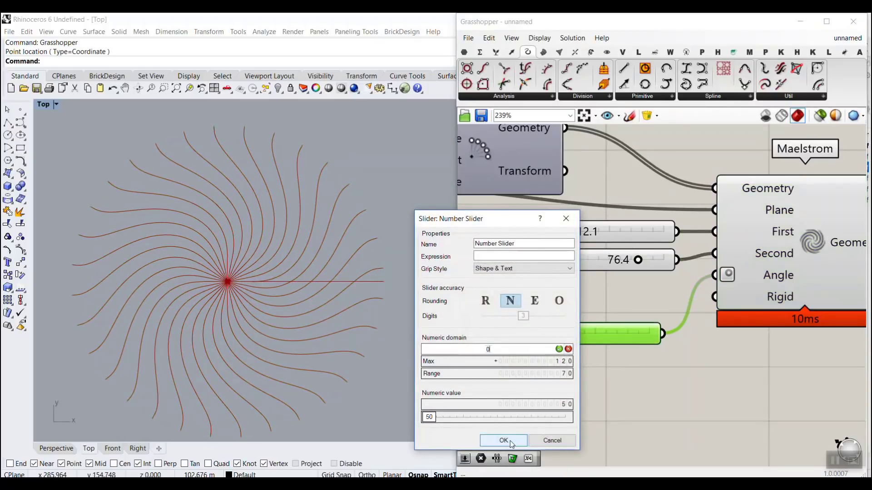
pyautogui.click(504, 440)
pyautogui.moveTo(588, 335)
pyautogui.mouseDown()
pyautogui.moveTo(540, 334)
pyautogui.moveTo(603, 336)
pyautogui.mouseUp()
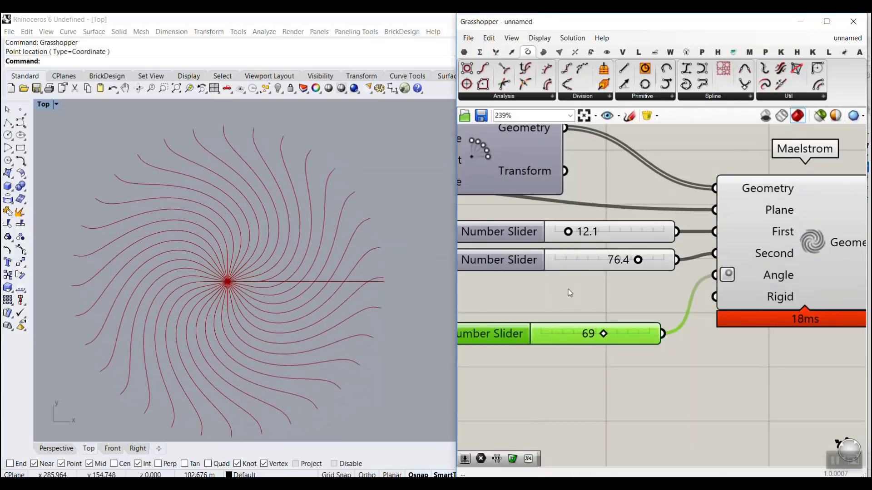
# Step: Turn off the preview of the Line SDL component
pyautogui.scroll(-3, 570, 293)
pyautogui.moveTo(719, 293); pyautogui.dragTo(658, 296, button='right')
pyautogui.scroll(3, 690, 287)
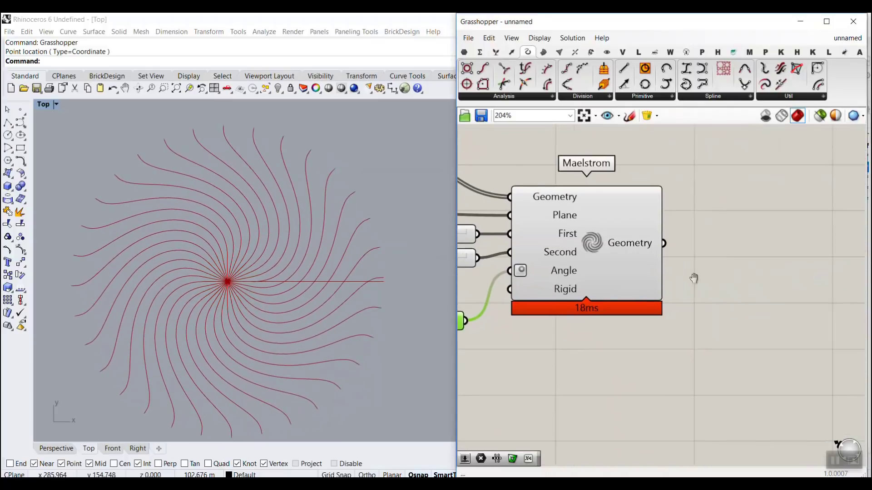
pyautogui.scroll(-5, 695, 278)
pyautogui.scroll(2, 703, 281)
pyautogui.scroll(2, 711, 257)
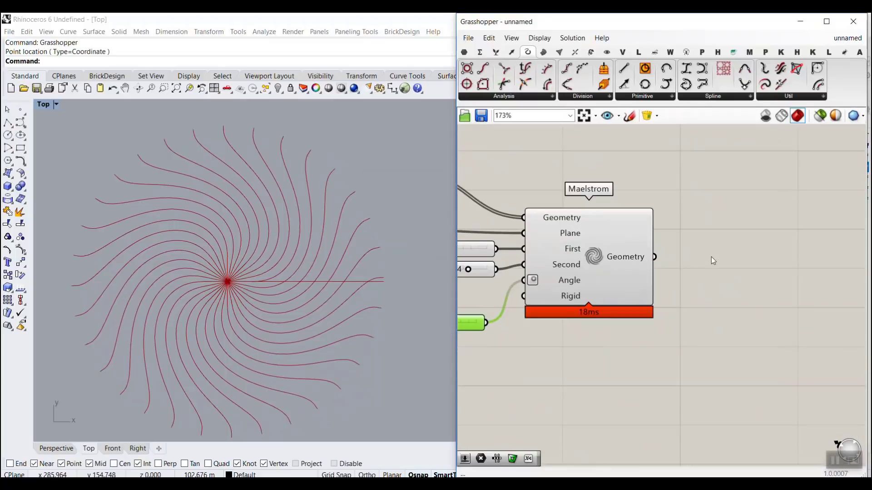
pyautogui.scroll(1, 227, 313)
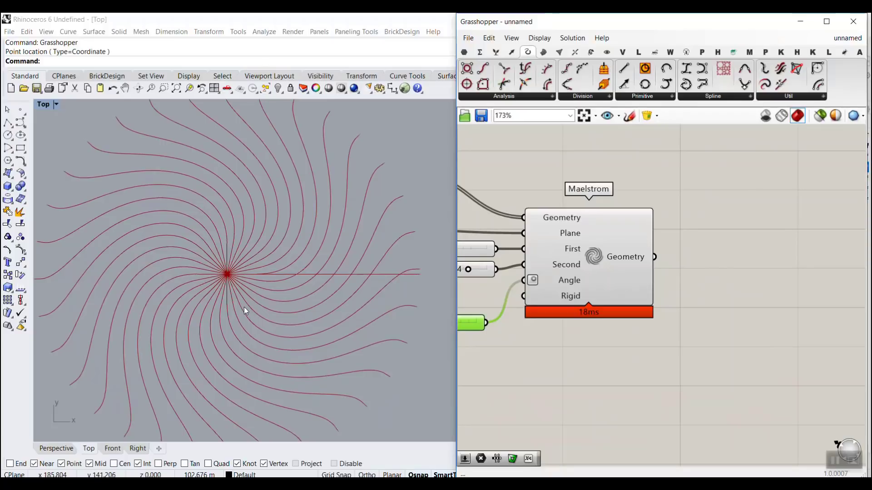
pyautogui.scroll(-3, 600, 260)
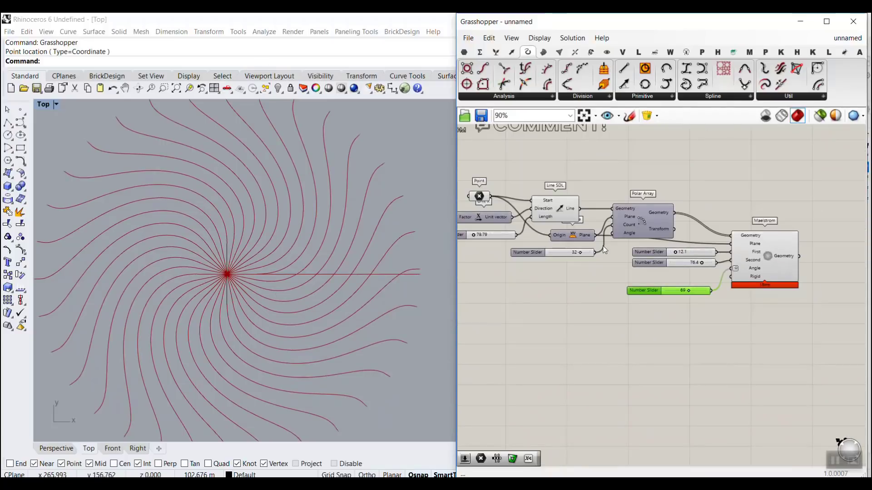
pyautogui.rightClick(560, 210)
pyautogui.click(586, 228)
# Step: Examine how the neighbouring twisted curves alternate around the center in the Top viewport
pyautogui.scroll(3, 613, 272)
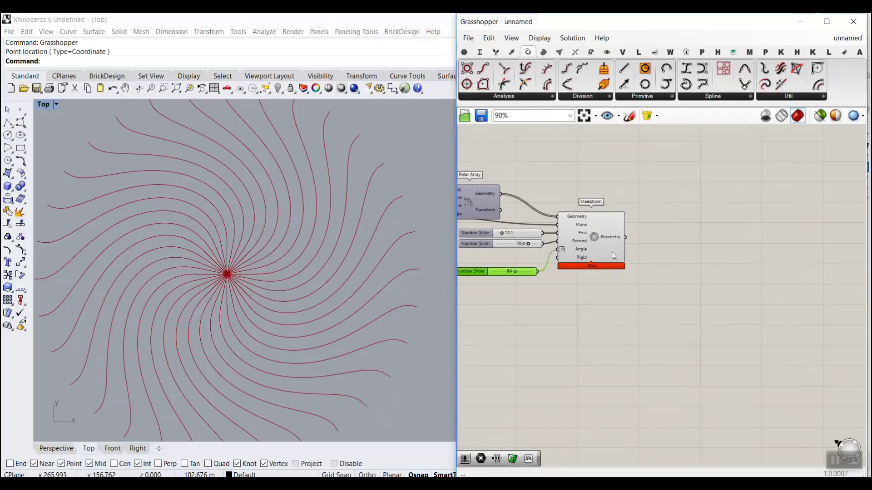
pyautogui.moveTo(636, 260); pyautogui.dragTo(603, 279, button='right')
pyautogui.scroll(2, 179, 296)
pyautogui.moveTo(250, 323); pyautogui.dragTo(217, 310, button='right')
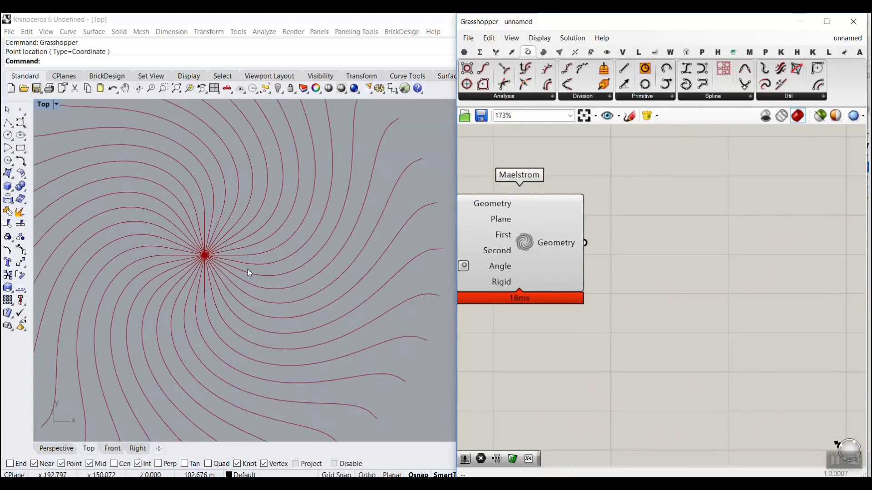
pyautogui.scroll(-3, 246, 306)
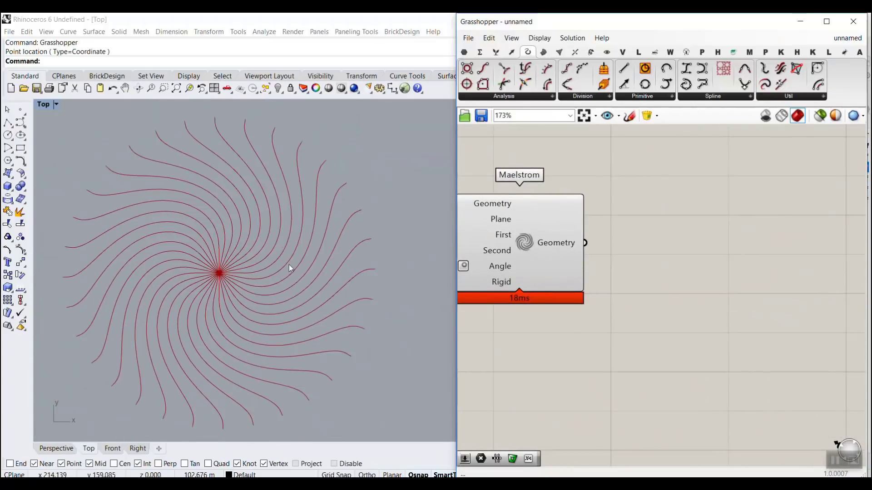
pyautogui.scroll(2, 230, 214)
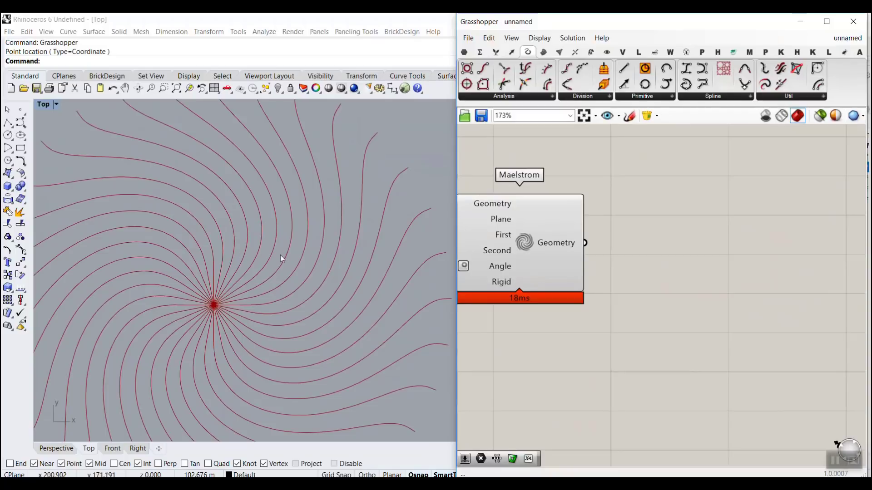
pyautogui.click(531, 246)
pyautogui.click(606, 254)
pyautogui.moveTo(261, 205)
pyautogui.mouseDown()
pyautogui.moveTo(251, 220)
pyautogui.moveTo(274, 227)
pyautogui.mouseUp()
pyautogui.click(218, 222)
# Step: Add a Dispatch component beside Maelstrom and connect the twisted Geometry output to its List input
pyautogui.doubleClick(711, 268)
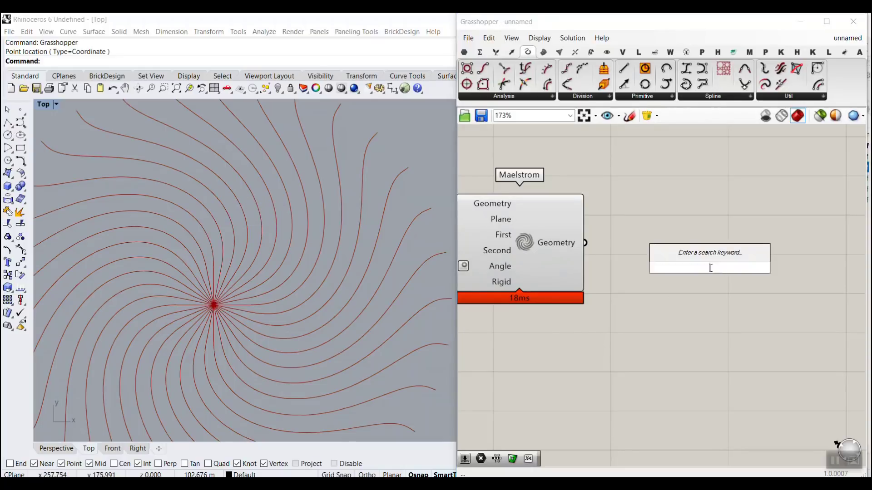
pyautogui.write('dis')
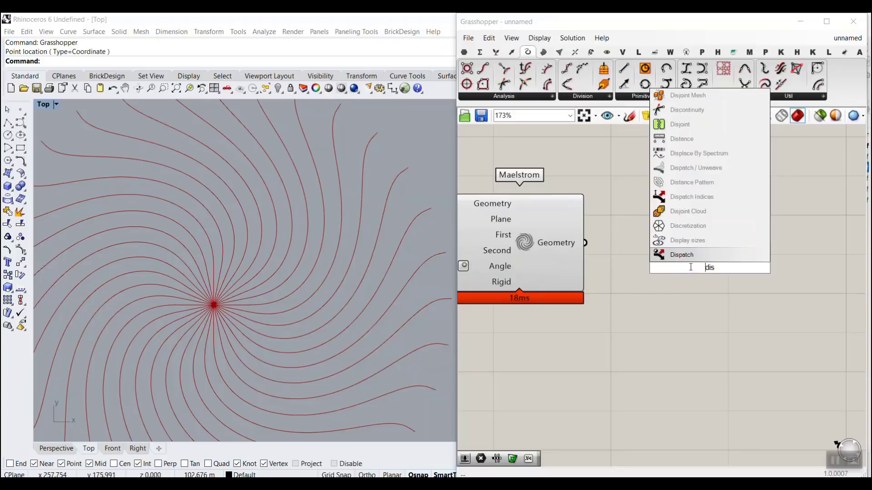
pyautogui.press('Return')
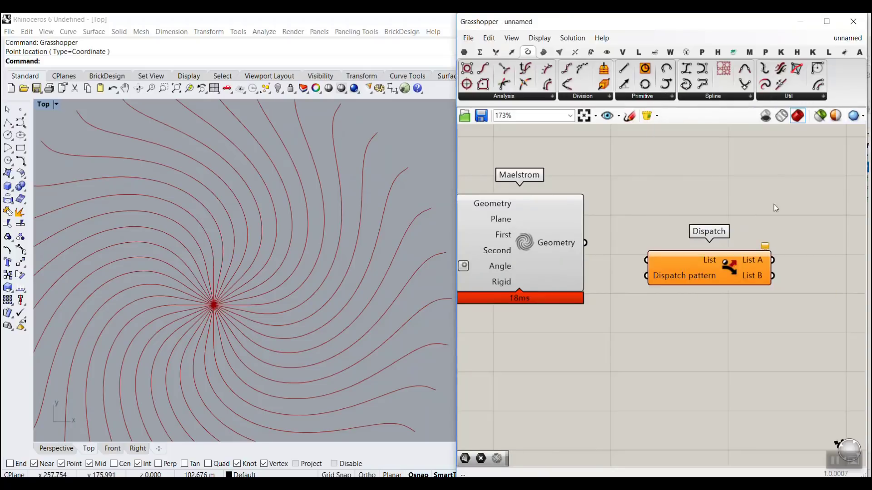
pyautogui.moveTo(814, 143)
pyautogui.mouseDown()
pyautogui.moveTo(843, 47)
pyautogui.moveTo(847, 74)
pyautogui.mouseUp()
pyautogui.press('Escape')
pyautogui.moveTo(584, 242); pyautogui.dragTo(646, 260)
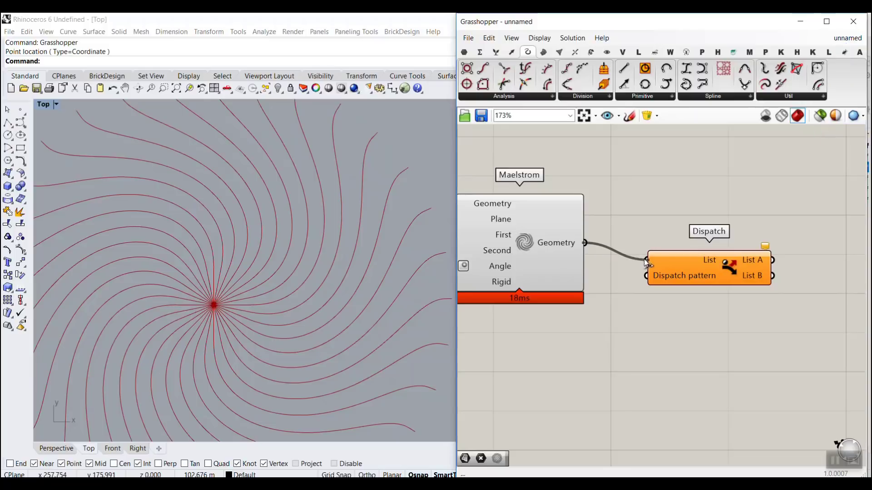
pyautogui.moveTo(682, 276)
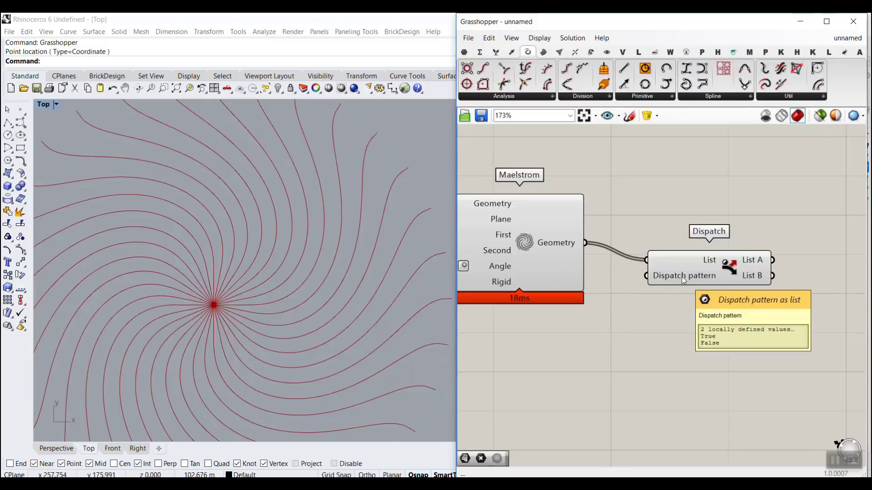
pyautogui.moveTo(690, 269); pyautogui.dragTo(658, 260)
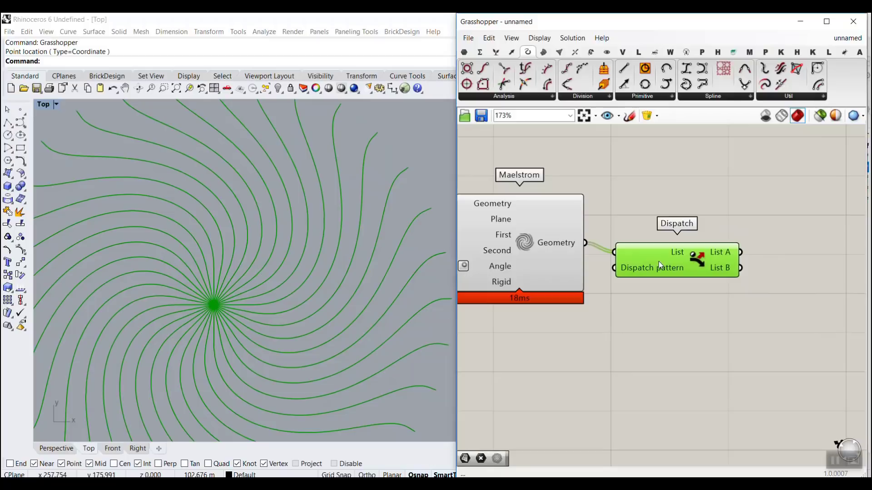
# Step: Connect Dispatch's List A output to a new Curve parameter and turn off the previews of Dispatch and Maelstrom
pyautogui.click(464, 52)
pyautogui.moveTo(504, 68); pyautogui.dragTo(782, 239)
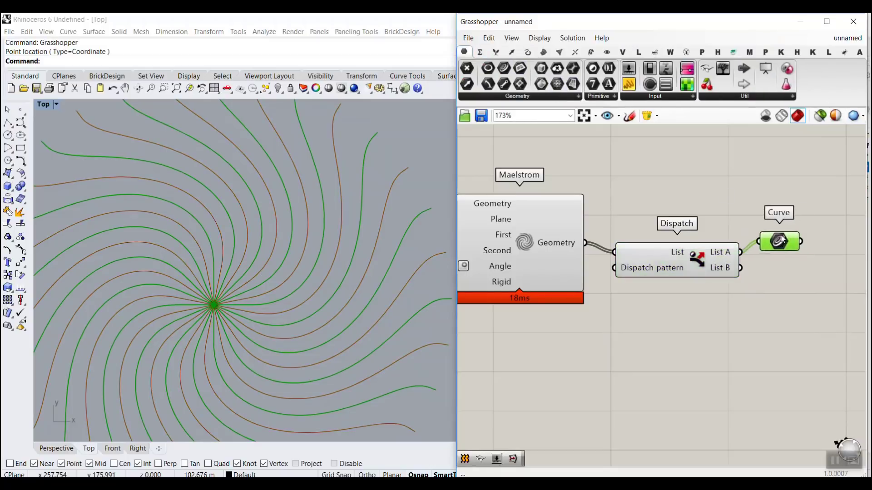
pyautogui.rightClick(700, 254)
pyautogui.click(722, 272)
pyautogui.rightClick(525, 244)
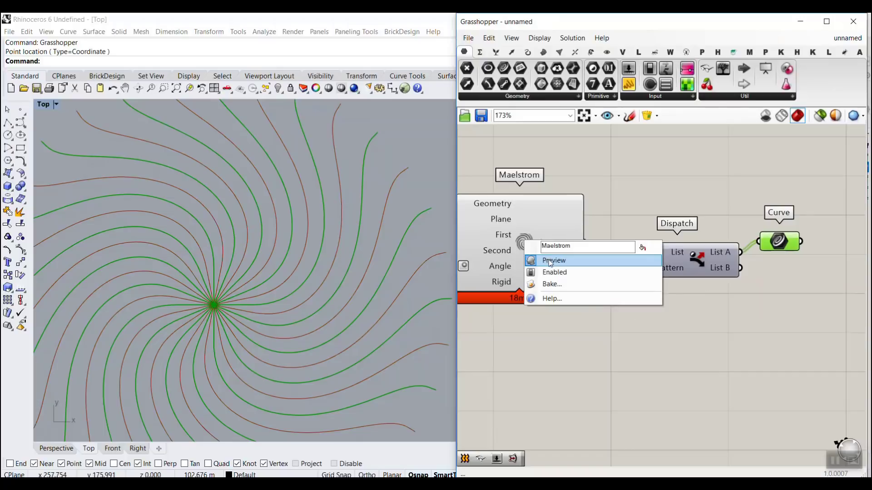
pyautogui.click(554, 260)
pyautogui.scroll(-3, 286, 246)
pyautogui.scroll(4, 286, 245)
pyautogui.scroll(-4, 287, 243)
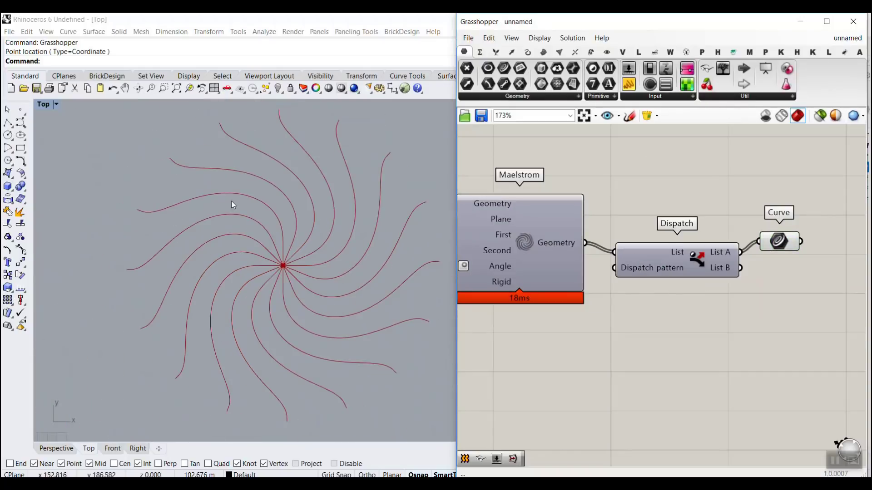
# Step: Try varying the even-number slider on Polar Array's Count input and return it to 32
pyautogui.moveTo(536, 278); pyautogui.dragTo(665, 271, button='right')
pyautogui.scroll(-2, 667, 272)
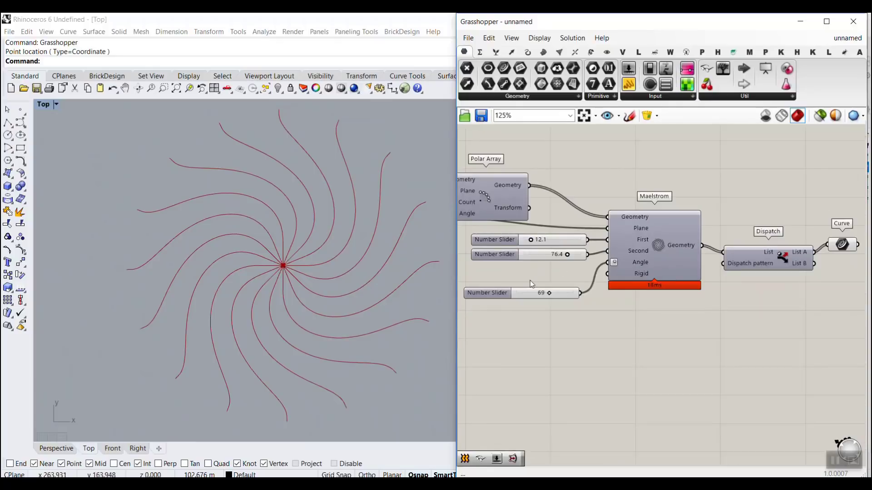
pyautogui.moveTo(530, 284); pyautogui.dragTo(614, 281, button='right')
pyautogui.scroll(3, 542, 249)
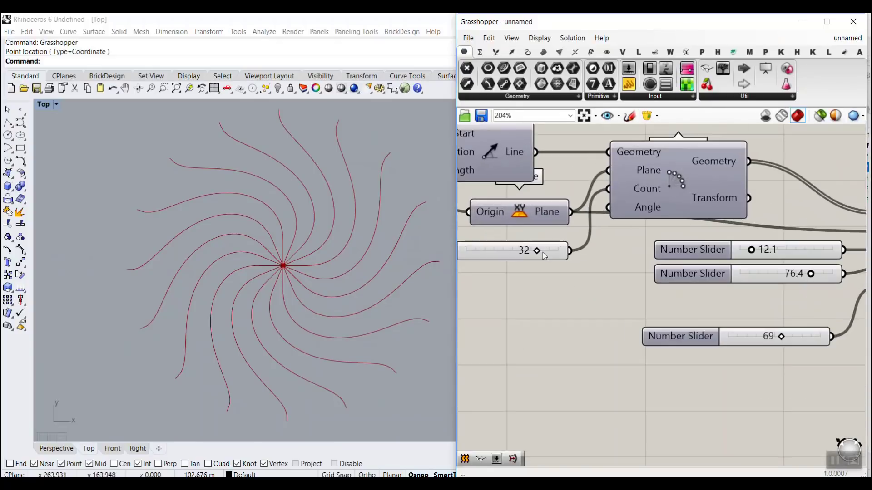
pyautogui.moveTo(535, 251)
pyautogui.mouseDown()
pyautogui.moveTo(562, 252)
pyautogui.moveTo(542, 253)
pyautogui.mouseUp()
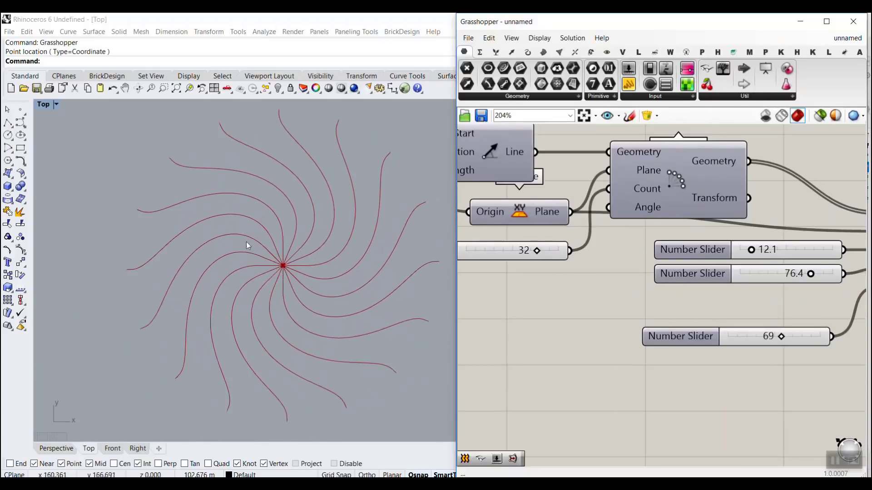
pyautogui.scroll(-3, 511, 240)
pyautogui.scroll(4, 774, 246)
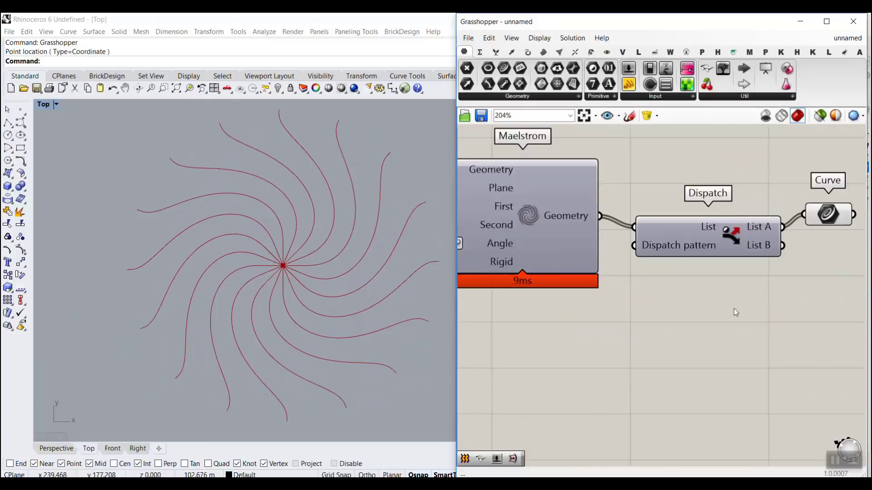
# Step: Try the three-value pattern True, False, False on Dispatch's Dispatch pattern input
pyautogui.rightClick(663, 234)
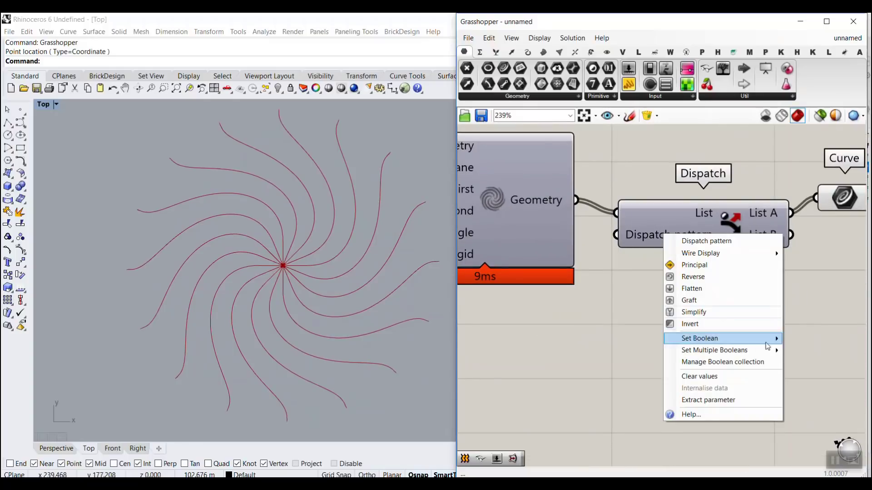
pyautogui.moveTo(732, 357)
pyautogui.moveTo(560, 334); pyautogui.dragTo(497, 275)
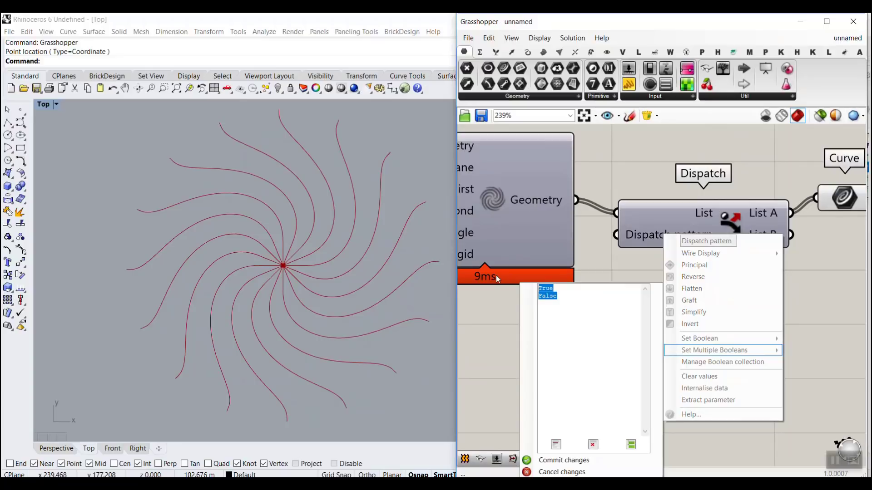
pyautogui.write('1')
pyautogui.press('Return')
pyautogui.write('0')
pyautogui.press('Return')
pyautogui.click(589, 461)
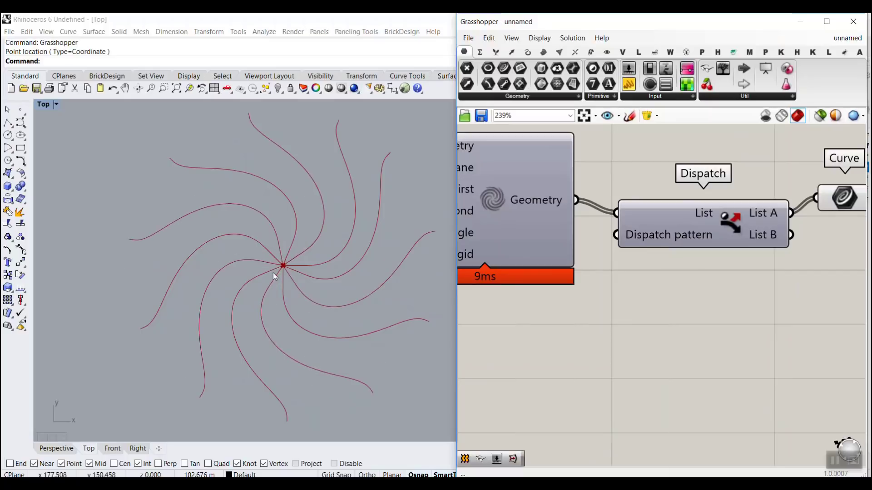
# Step: Restore Dispatch's Dispatch pattern to the two values True and False
pyautogui.rightClick(680, 234)
pyautogui.click(824, 350)
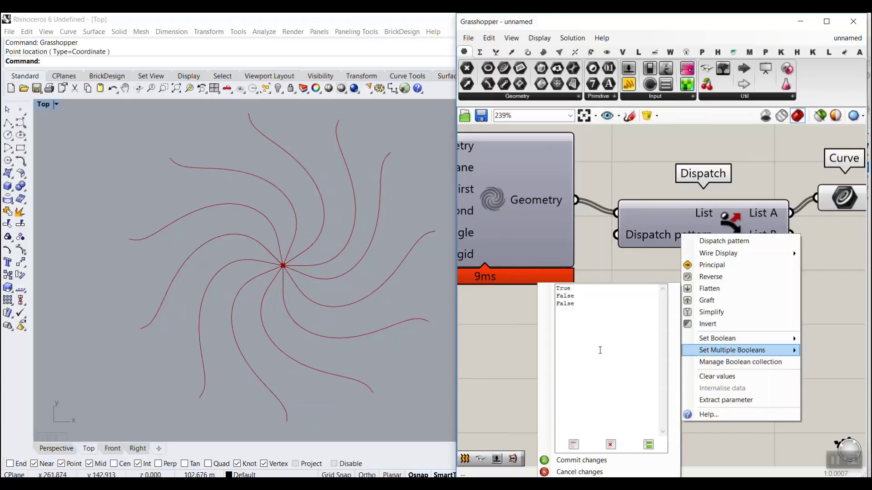
pyautogui.write('1')
pyautogui.press('Return')
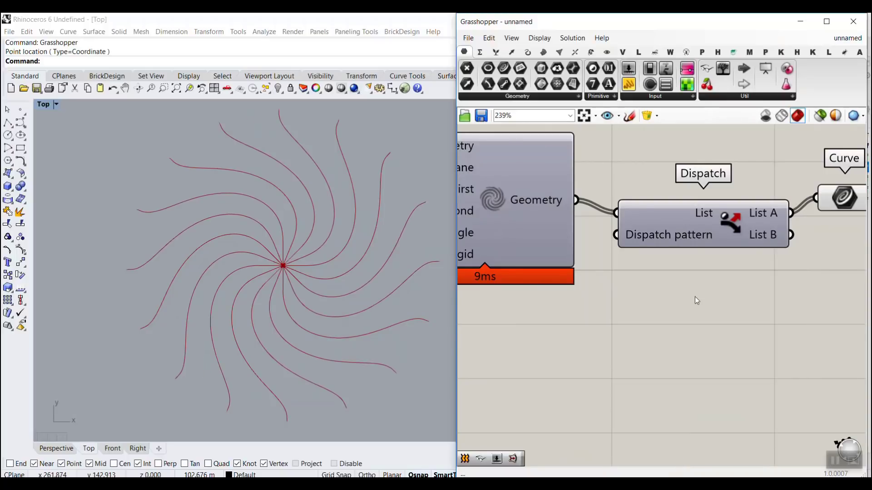
# Step: Add a Divide Curve component beside the Curve parameter and connect the parameter's output to its Curve input
pyautogui.scroll(-3, 694, 297)
pyautogui.click(602, 267)
pyautogui.scroll(2, 612, 301)
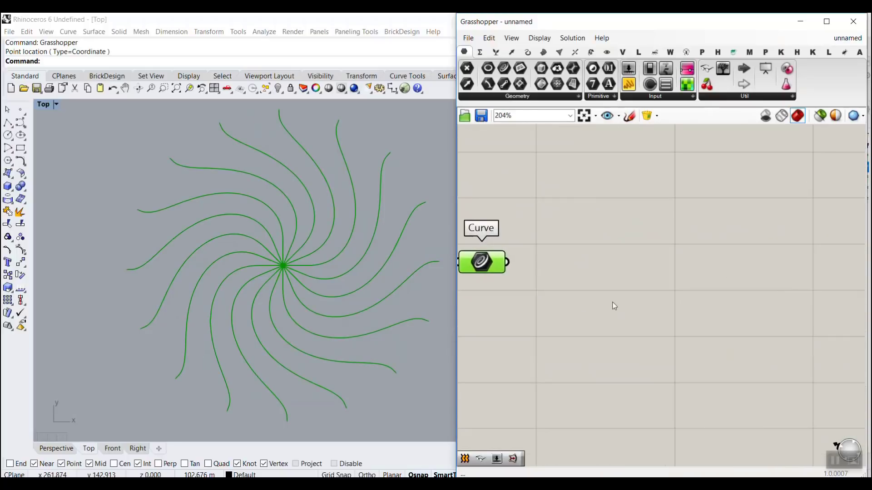
pyautogui.doubleClick(612, 302)
pyautogui.write('divi')
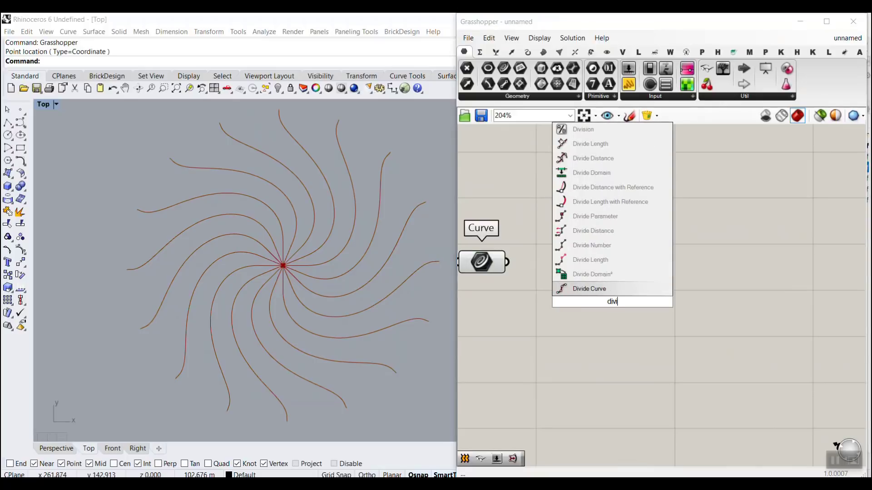
pyautogui.click(596, 289)
pyautogui.moveTo(507, 262); pyautogui.dragTo(548, 283)
pyautogui.moveTo(605, 305); pyautogui.dragTo(624, 283)
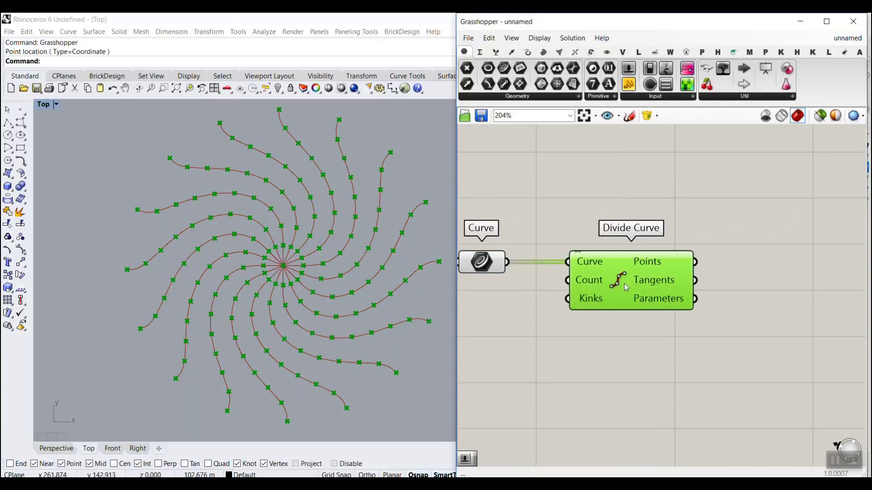
pyautogui.moveTo(498, 339); pyautogui.dragTo(570, 349, button='right')
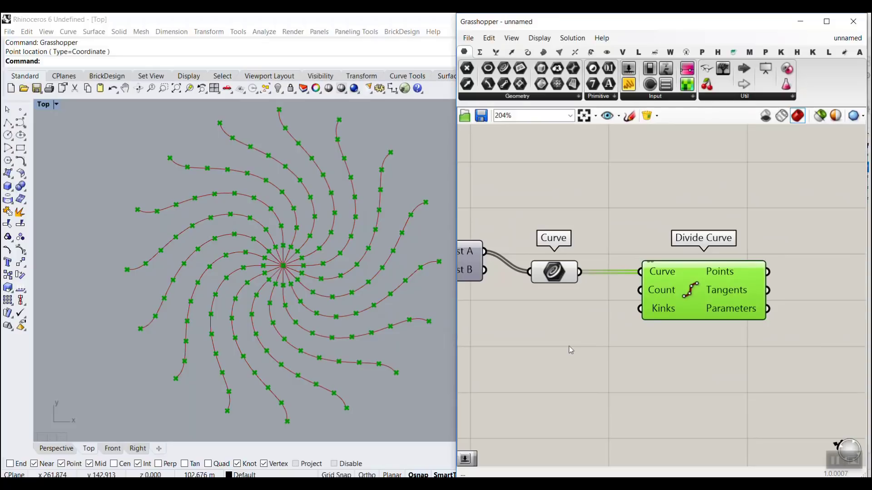
# Step: Add a number slider with value 20 below the Curve parameter, rounded to even numbers with a minimum of 4
pyautogui.doubleClick(527, 336)
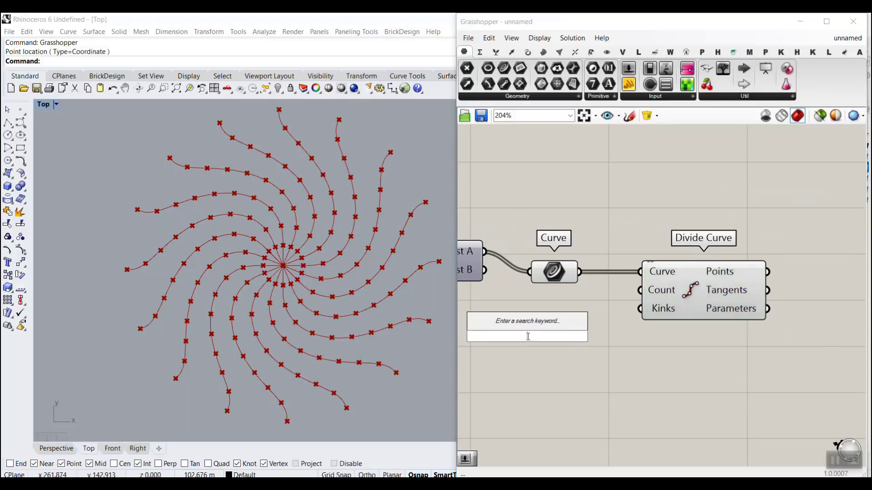
pyautogui.write('20')
pyautogui.press('Return')
pyautogui.doubleClick(493, 340)
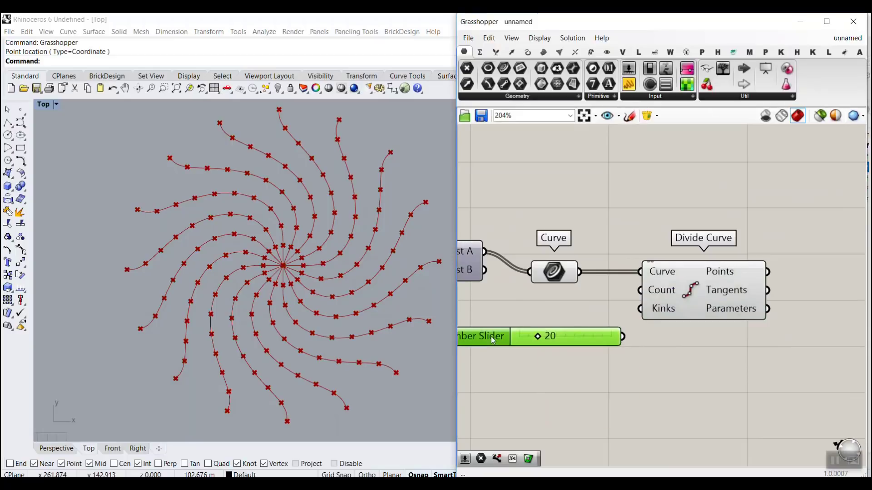
pyautogui.click(528, 304)
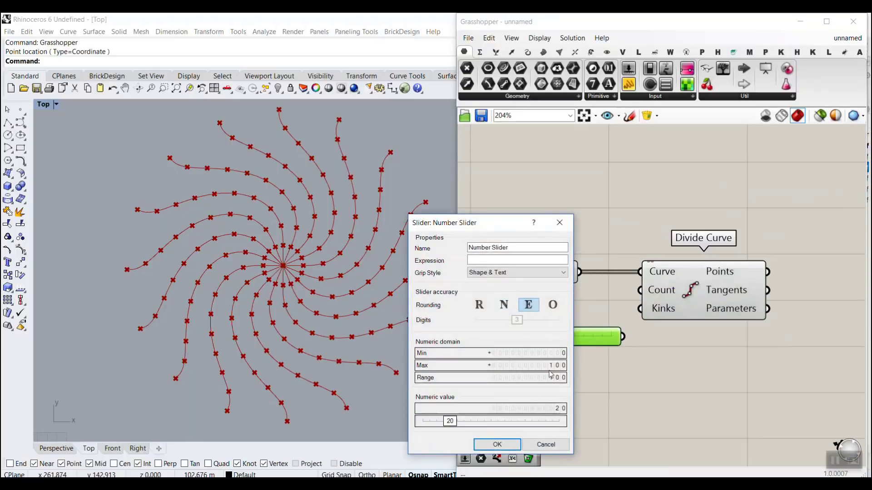
pyautogui.click(555, 357)
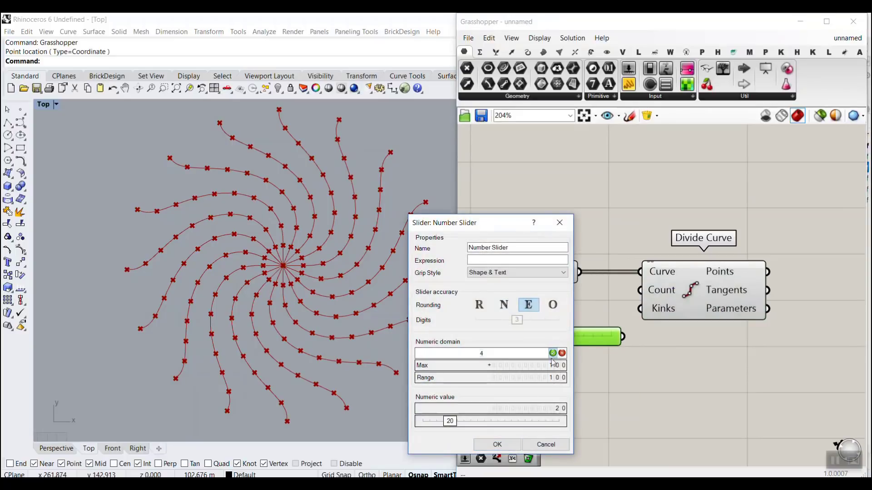
pyautogui.write('4')
pyautogui.click(552, 353)
pyautogui.click(497, 445)
# Step: Connect the even-number slider to Divide Curve's Count input and set it to 24
pyautogui.moveTo(623, 337); pyautogui.dragTo(640, 290)
pyautogui.moveTo(531, 336)
pyautogui.mouseDown()
pyautogui.moveTo(543, 336)
pyautogui.moveTo(520, 336)
pyautogui.moveTo(539, 339)
pyautogui.mouseUp()
pyautogui.scroll(5, 318, 245)
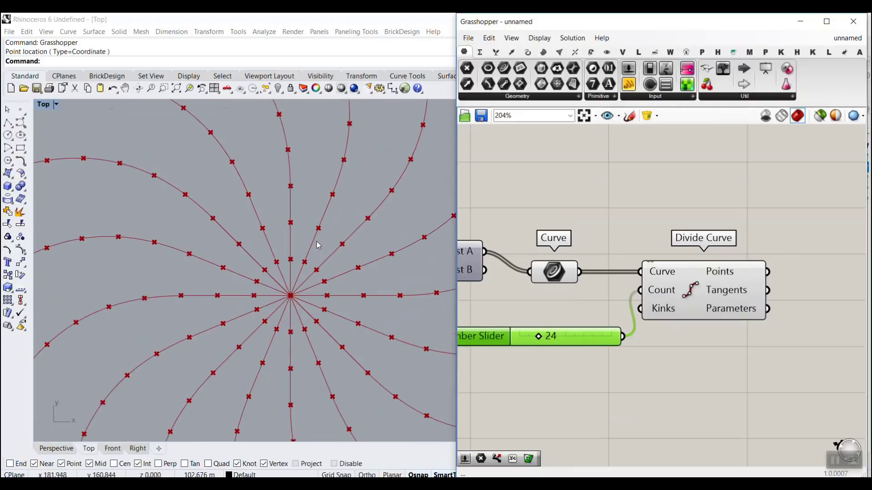
pyautogui.scroll(-3, 661, 308)
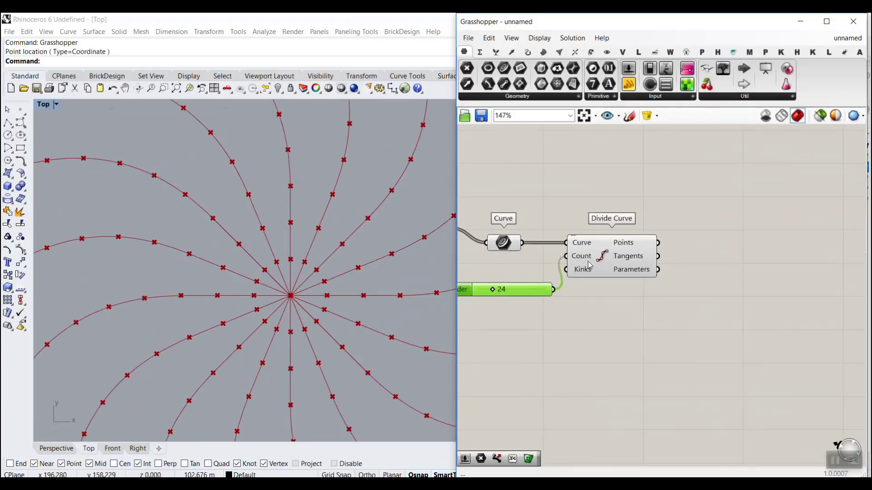
pyautogui.click(602, 257)
pyautogui.click(610, 335)
pyautogui.scroll(2, 292, 298)
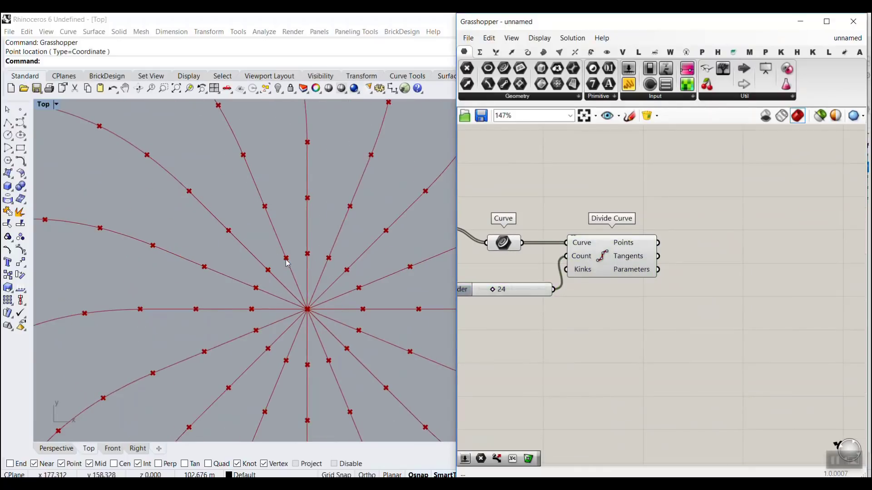
pyautogui.scroll(-2, 287, 263)
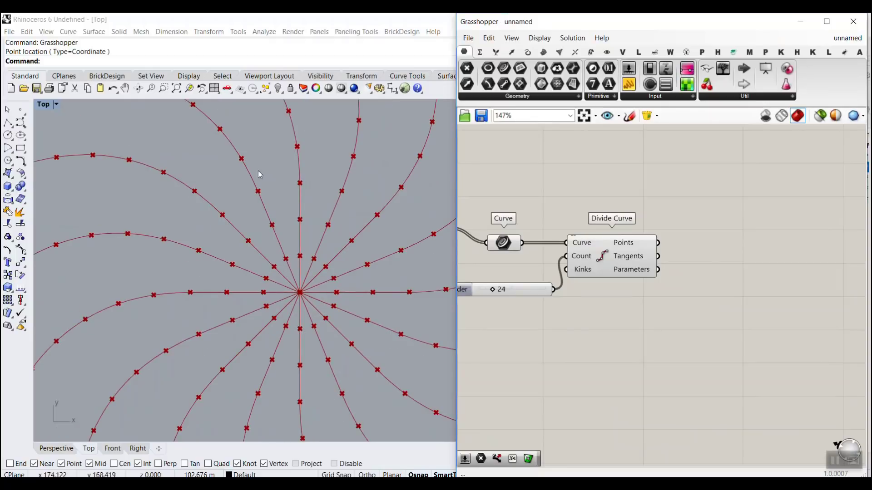
# Step: Add a second Dispatch component beside Divide Curve and connect the Points output to its List input
pyautogui.doubleClick(734, 257)
pyautogui.write('dis')
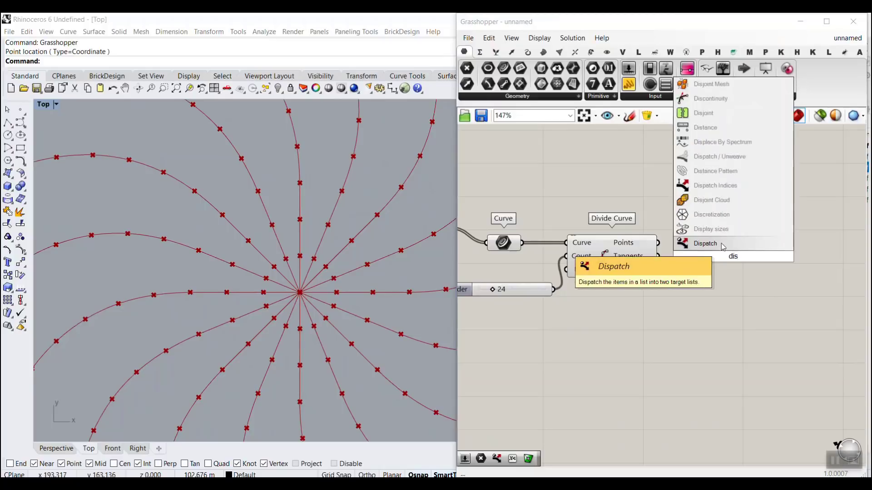
pyautogui.click(721, 244)
pyautogui.moveTo(659, 243); pyautogui.dragTo(678, 250)
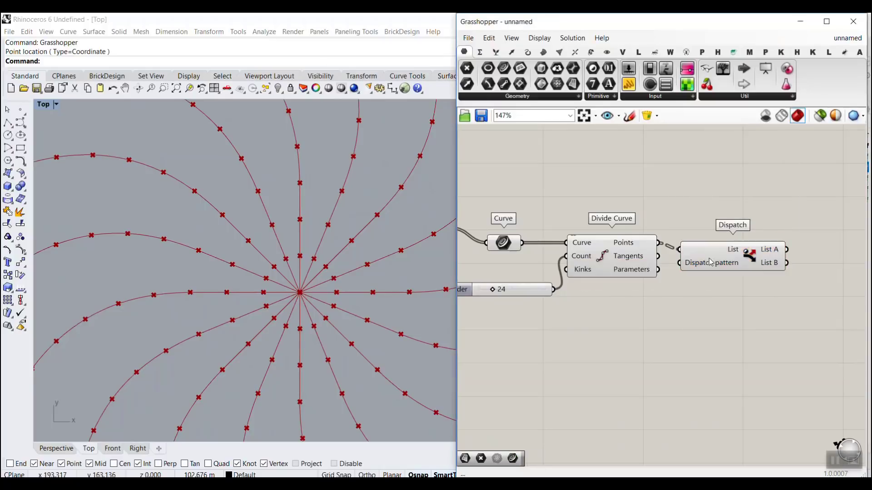
pyautogui.moveTo(736, 264); pyautogui.dragTo(754, 300)
# Step: Turn off the previews of Divide Curve and the new Dispatch component
pyautogui.click(656, 295)
pyautogui.moveTo(768, 230); pyautogui.dragTo(522, 367)
pyautogui.rightClick(590, 203)
pyautogui.click(611, 225)
pyautogui.click(709, 207)
pyautogui.moveTo(709, 207); pyautogui.dragTo(606, 199, button='right')
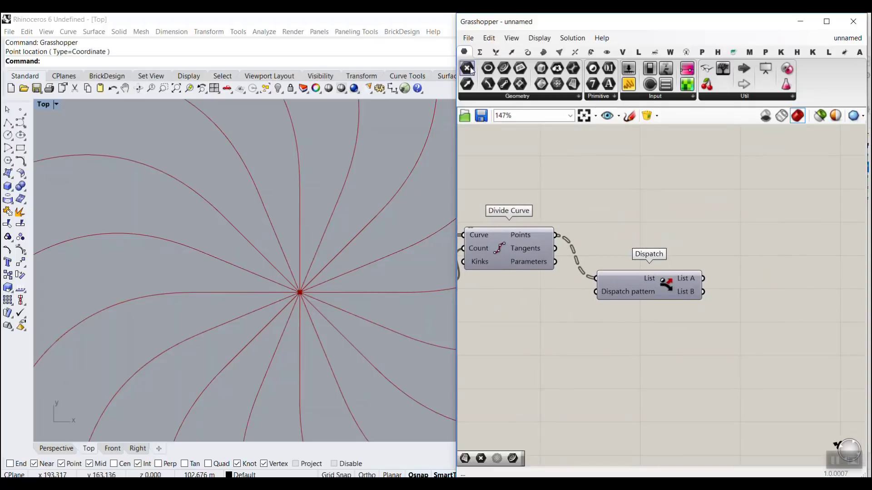
# Step: Add a Point parameter beside the second Dispatch and connect the List A output to it
pyautogui.click(468, 68)
pyautogui.click(752, 289)
pyautogui.moveTo(704, 279); pyautogui.dragTo(739, 292)
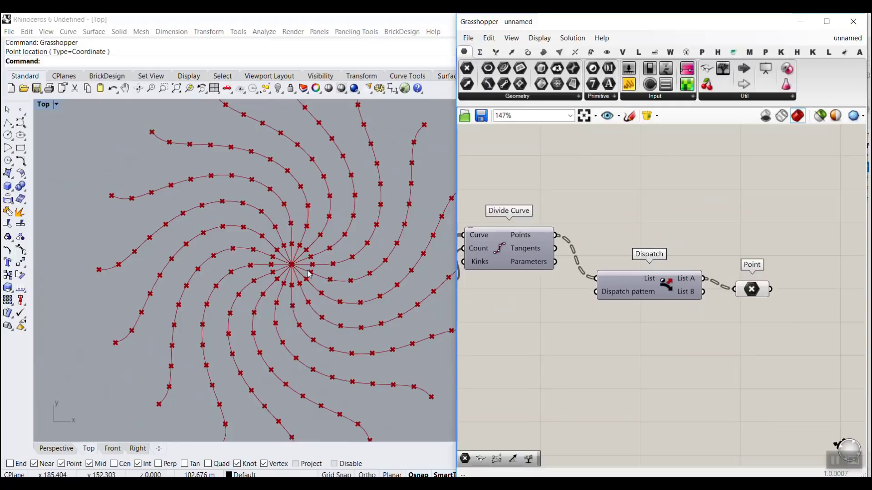
pyautogui.scroll(5, 283, 262)
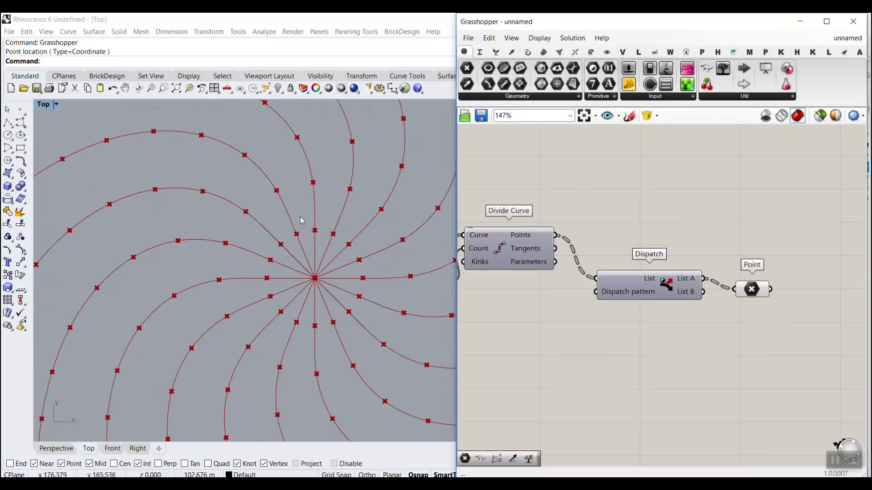
pyautogui.scroll(-2, 643, 295)
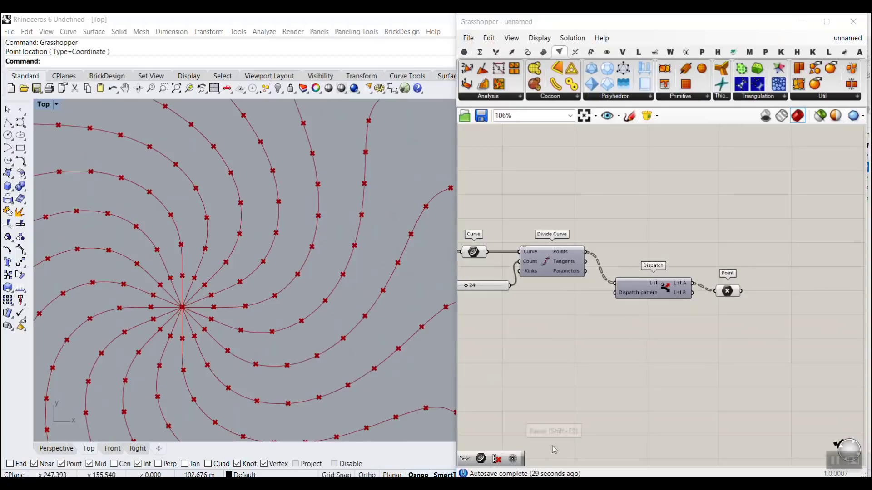
# Step: Set Maelstrom's First radius slider to 18.1 and its Angle slider to 93
pyautogui.scroll(-2, 262, 288)
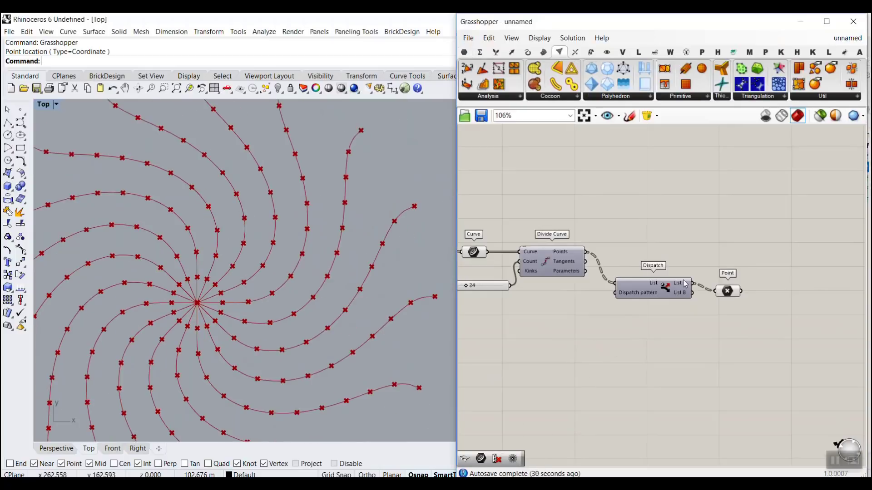
pyautogui.rightClick(763, 270)
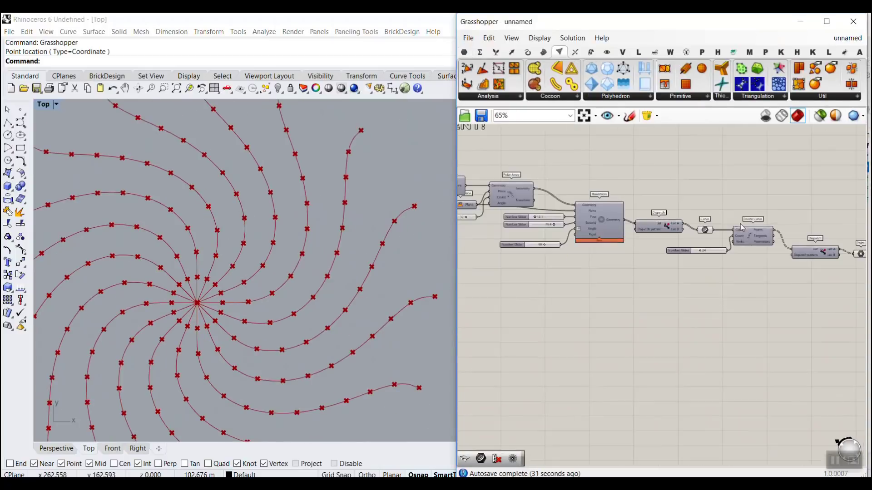
pyautogui.scroll(5, 573, 246)
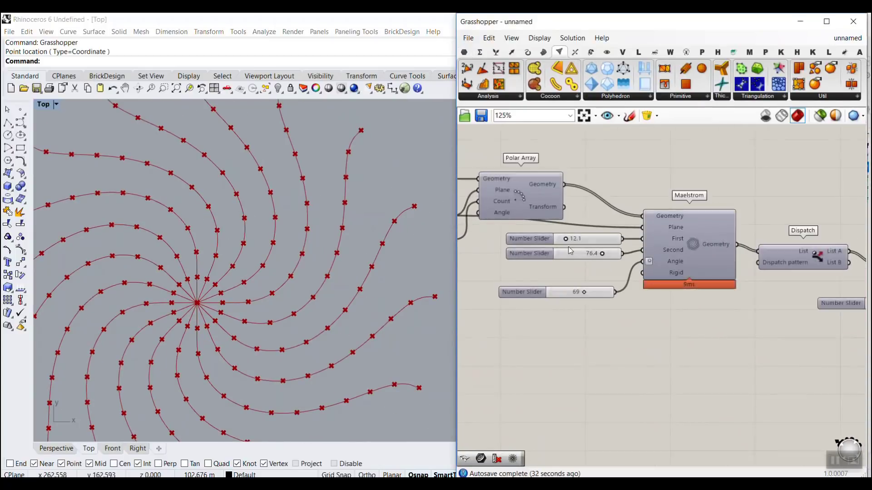
pyautogui.scroll(2, 563, 259)
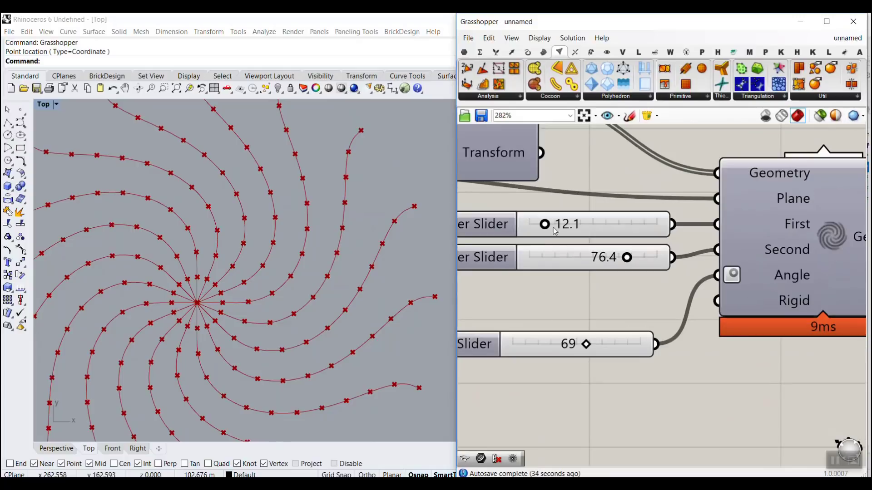
pyautogui.moveTo(550, 226)
pyautogui.mouseDown()
pyautogui.moveTo(564, 230)
pyautogui.moveTo(552, 226)
pyautogui.mouseUp()
pyautogui.moveTo(586, 345); pyautogui.dragTo(610, 345)
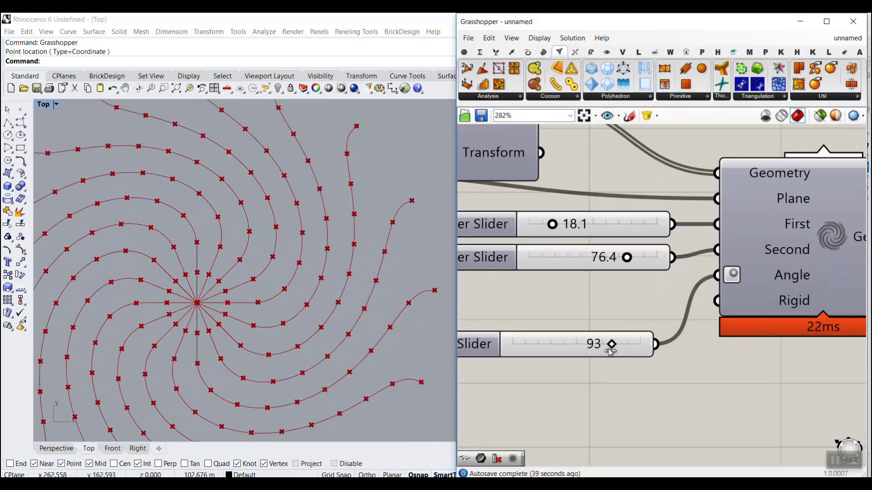
pyautogui.scroll(-3, 198, 289)
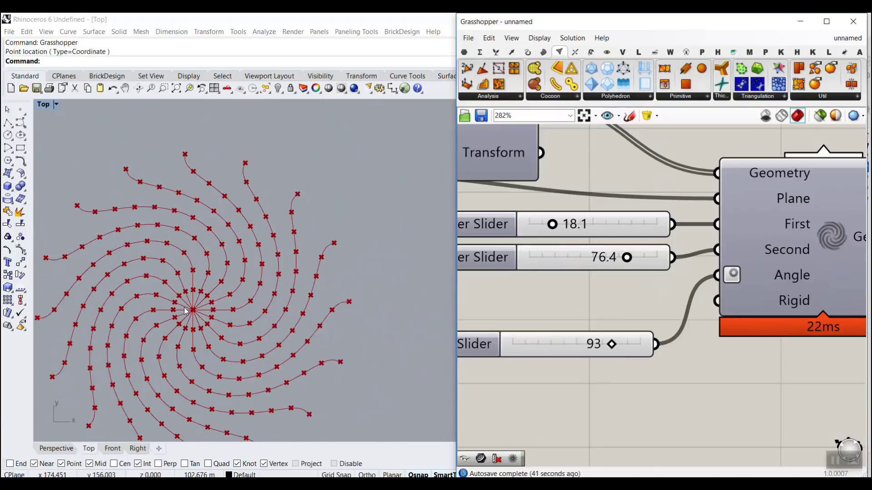
# Step: Add a Voronoi component, connect the Point parameter to its Points input and inspect the parameter's data
pyautogui.scroll(-8, 689, 318)
pyautogui.moveTo(689, 318); pyautogui.dragTo(495, 300, button='right')
pyautogui.moveTo(731, 342); pyautogui.dragTo(665, 338, button='right')
pyautogui.scroll(3, 666, 339)
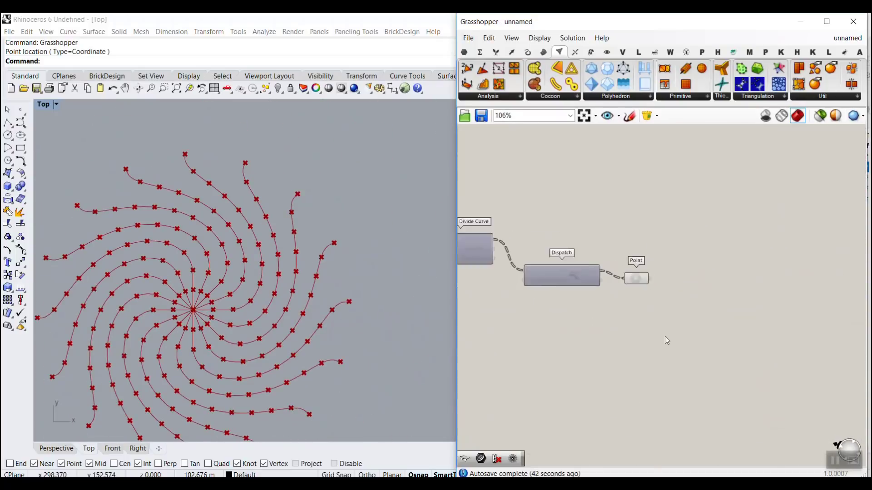
pyautogui.moveTo(708, 293); pyautogui.dragTo(628, 292, button='right')
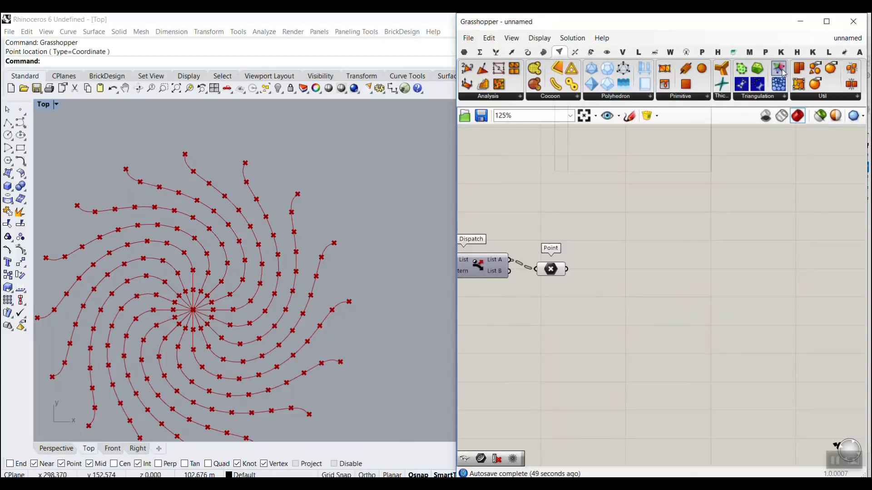
pyautogui.doubleClick(631, 287)
pyautogui.write('v')
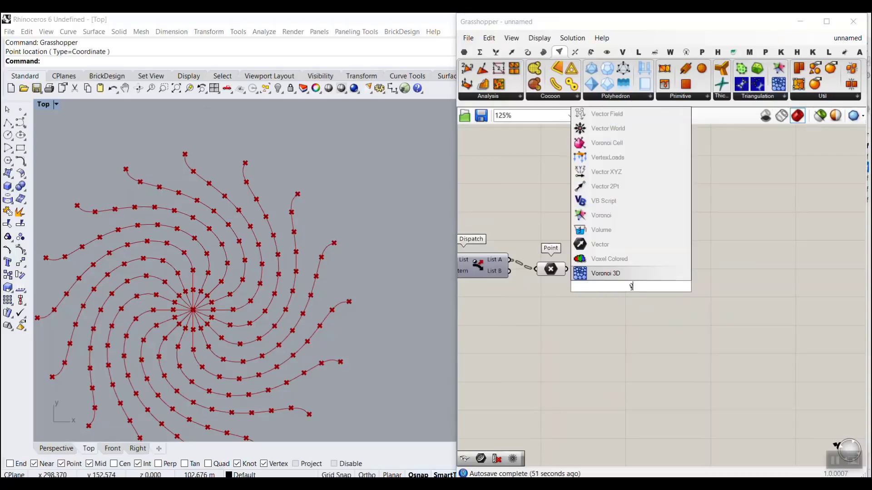
pyautogui.write('oro')
pyautogui.click(620, 271)
pyautogui.scroll(4, 609, 273)
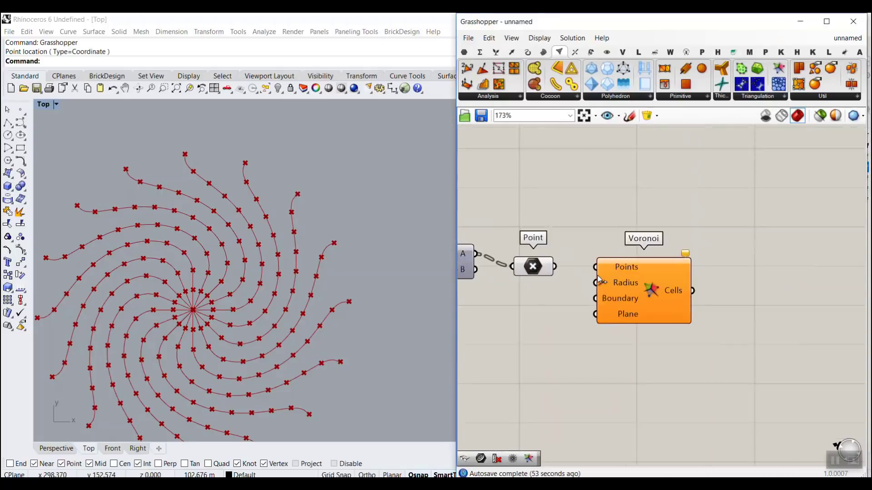
pyautogui.moveTo(544, 260); pyautogui.dragTo(682, 273)
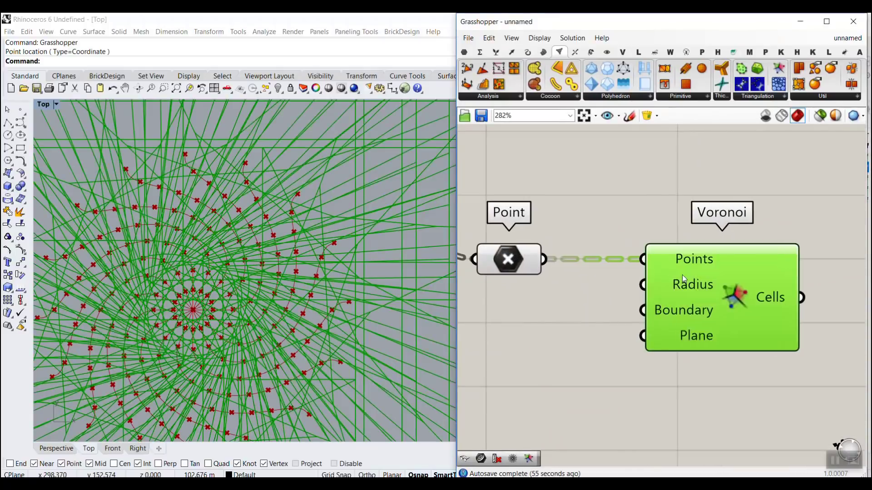
pyautogui.click(566, 310)
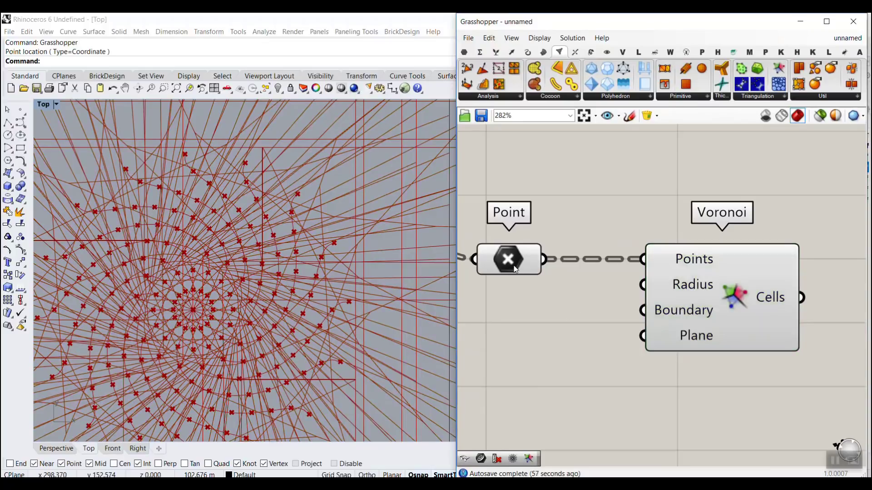
pyautogui.moveTo(520, 271)
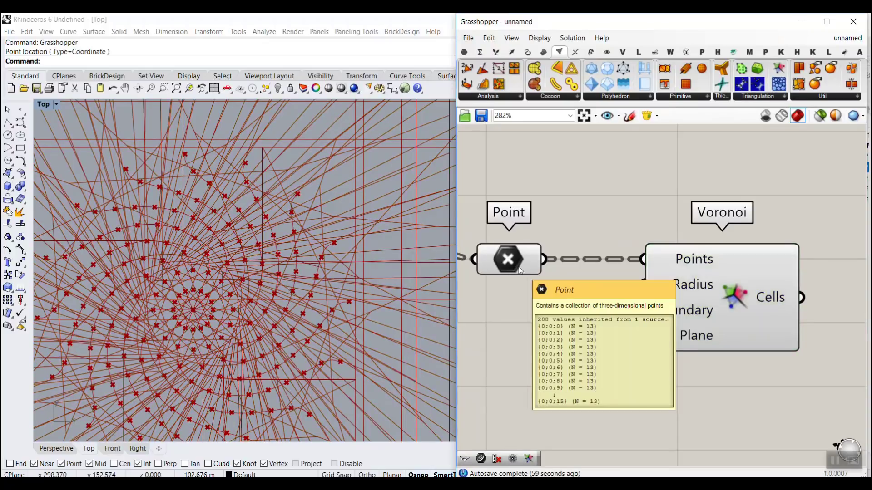
# Step: Flatten the Point parameter feeding the Voronoi component's Points input
pyautogui.rightClick(517, 255)
pyautogui.click(545, 345)
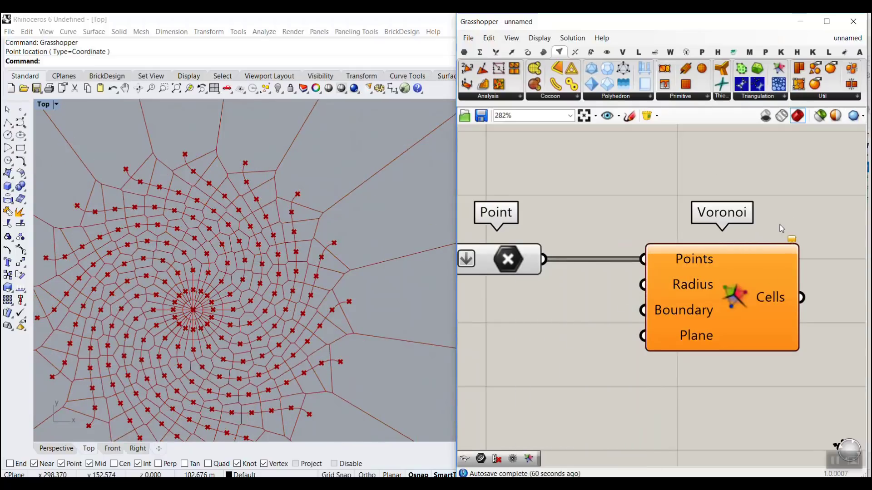
pyautogui.moveTo(812, 145); pyautogui.dragTo(832, 76)
pyautogui.press('Escape')
# Step: Turn off the previews of the Point parameter, both Dispatch components, the Curve parameter and Divide Curve
pyautogui.scroll(-2, 734, 293)
pyautogui.moveTo(642, 301); pyautogui.dragTo(563, 224)
pyautogui.rightClick(580, 199)
pyautogui.click(611, 220)
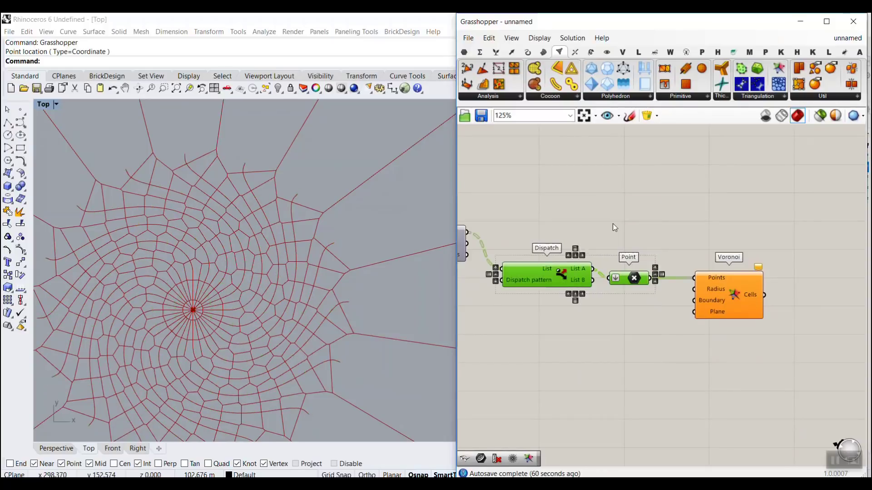
pyautogui.click(612, 223)
pyautogui.scroll(-4, 714, 271)
pyautogui.moveTo(691, 276); pyautogui.dragTo(582, 223)
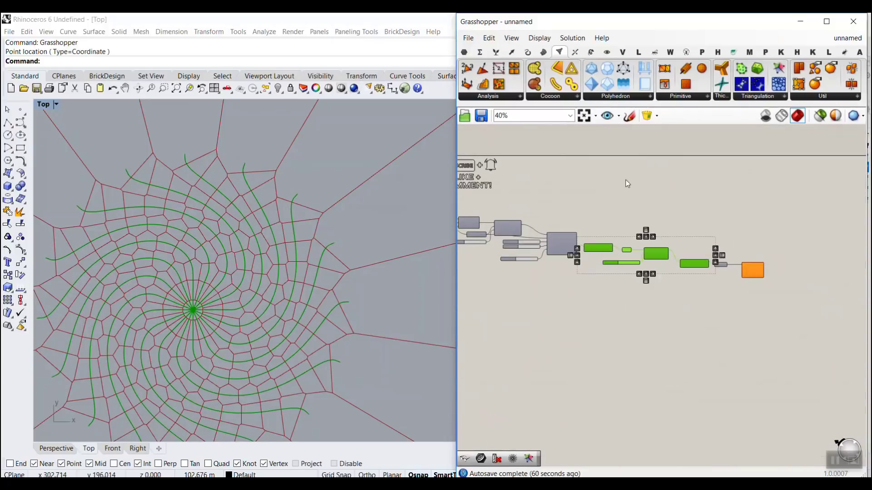
pyautogui.rightClick(625, 180)
pyautogui.click(658, 200)
pyautogui.click(658, 201)
# Step: Set Maelstrom's First radius slider to 14.3, its Second radius slider to 73.9 and its Angle slider to 99
pyautogui.scroll(2, 270, 266)
pyautogui.moveTo(171, 325); pyautogui.dragTo(237, 285, button='right')
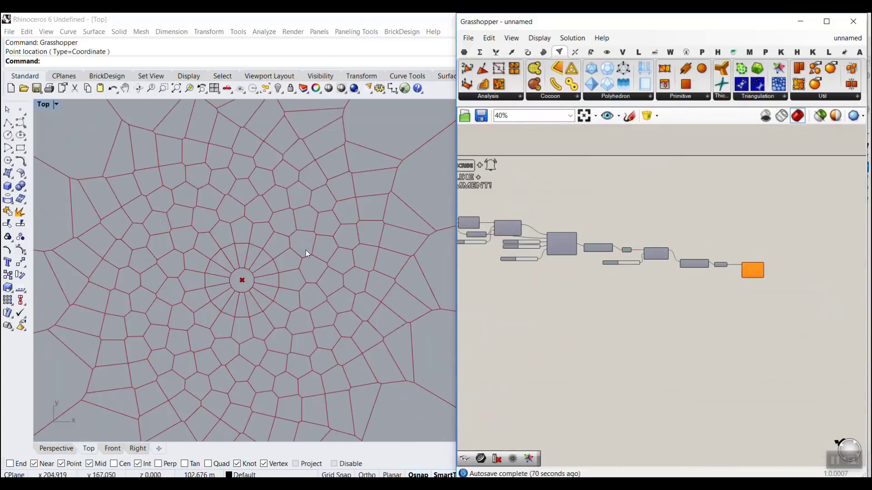
pyautogui.scroll(-4, 306, 250)
pyautogui.scroll(2, 306, 250)
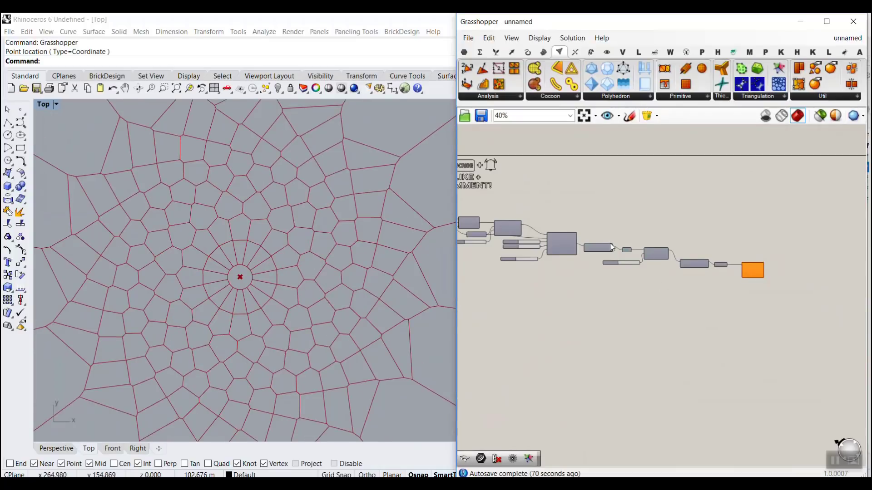
pyautogui.scroll(8, 521, 244)
pyautogui.moveTo(529, 227)
pyautogui.mouseDown()
pyautogui.moveTo(520, 230)
pyautogui.moveTo(540, 232)
pyautogui.moveTo(525, 236)
pyautogui.mouseUp()
pyautogui.moveTo(593, 255)
pyautogui.mouseDown()
pyautogui.moveTo(607, 259)
pyautogui.moveTo(591, 266)
pyautogui.mouseUp()
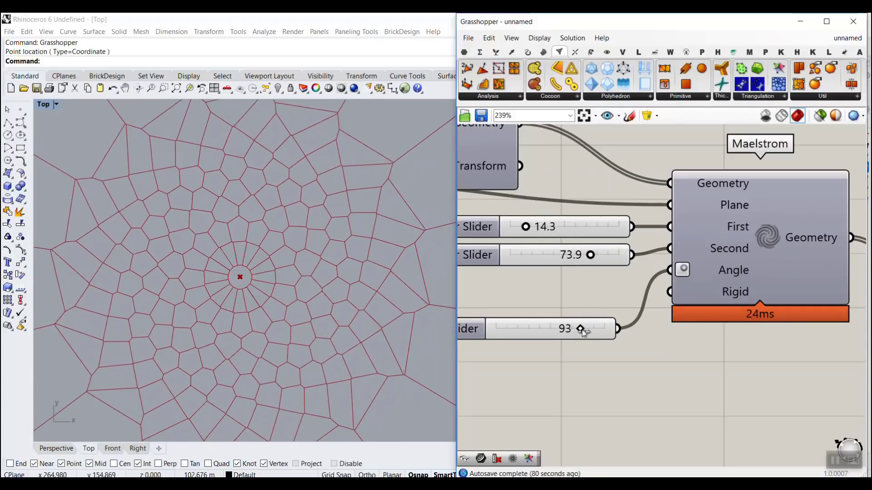
pyautogui.moveTo(582, 331)
pyautogui.mouseDown()
pyautogui.moveTo(590, 331)
pyautogui.moveTo(550, 330)
pyautogui.moveTo(589, 332)
pyautogui.mouseUp()
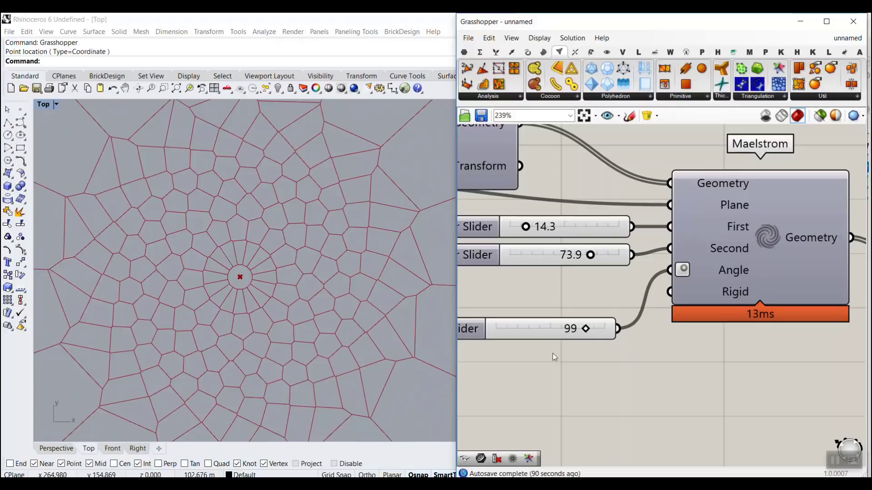
# Step: Examine the Voronoi cells around the pattern's centre and outer boundary, along with the component chain producing them
pyautogui.scroll(-2, 268, 290)
pyautogui.scroll(-1, 276, 277)
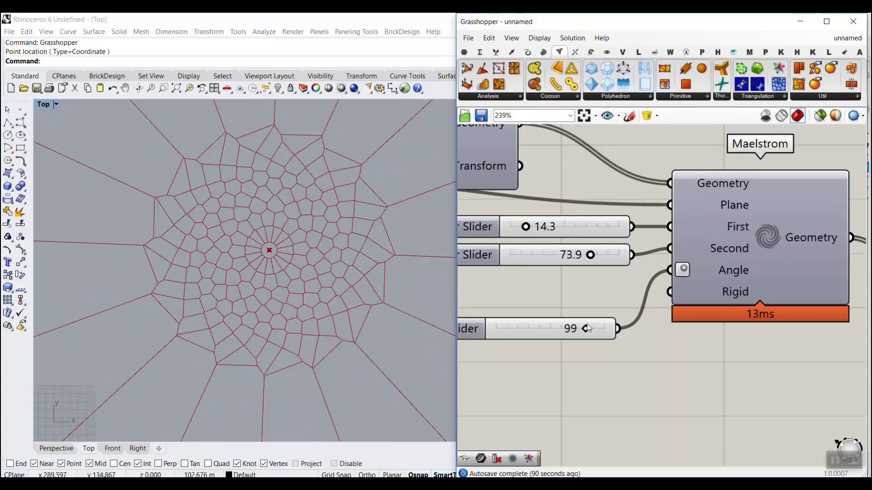
pyautogui.scroll(-3, 211, 290)
pyautogui.scroll(3, 273, 279)
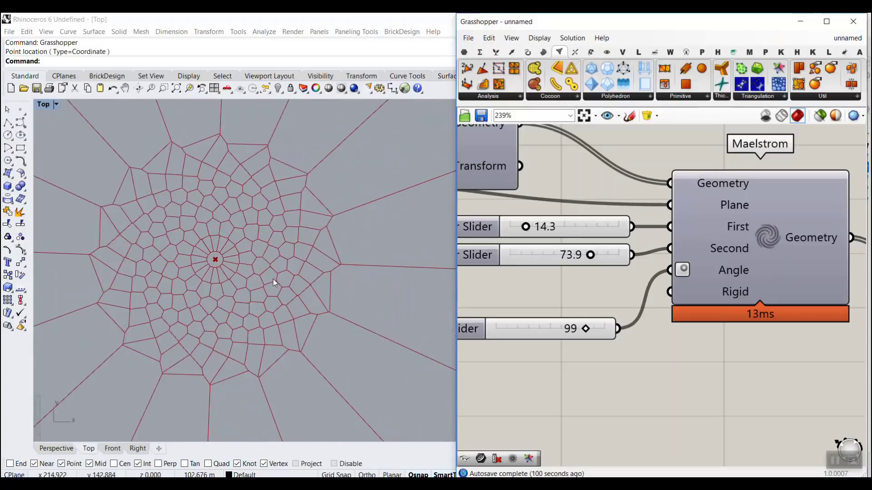
pyautogui.scroll(1, 206, 269)
pyautogui.scroll(1, 240, 251)
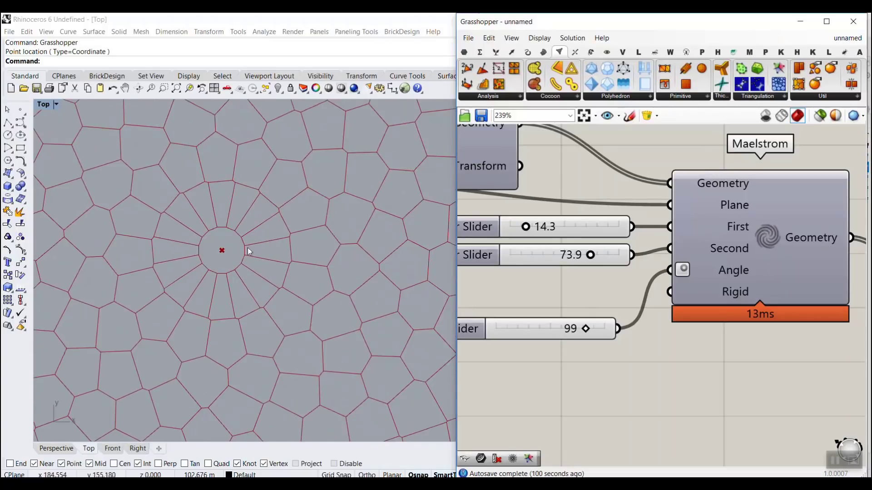
pyautogui.scroll(-1, 224, 287)
pyautogui.scroll(-3, 225, 287)
pyautogui.scroll(-2, 178, 225)
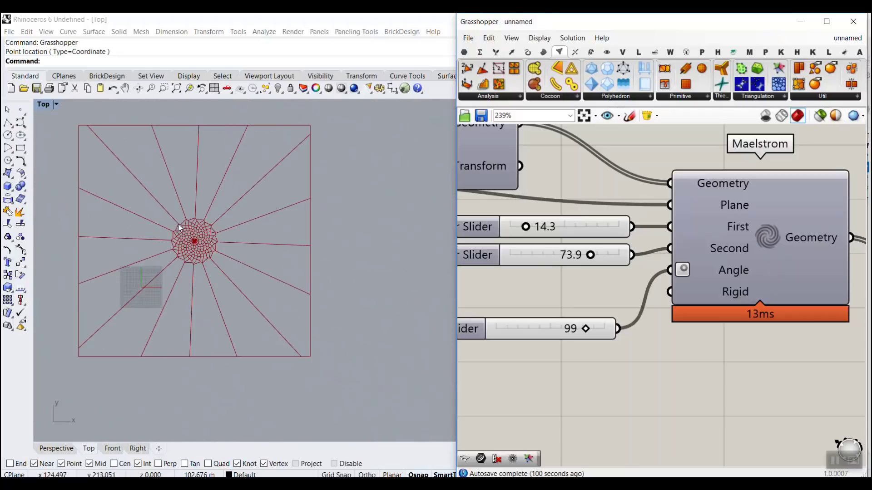
pyautogui.scroll(6, 200, 223)
pyautogui.scroll(-3, 645, 213)
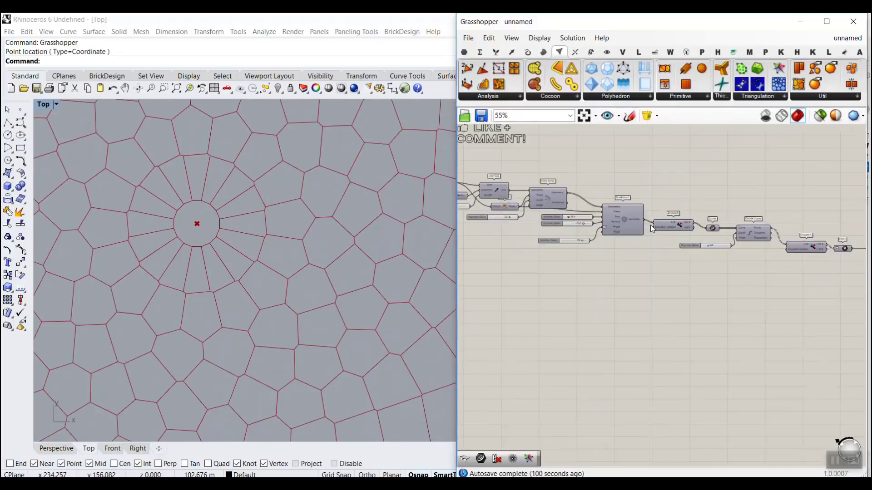
pyautogui.scroll(3, 736, 249)
pyautogui.scroll(1, 658, 268)
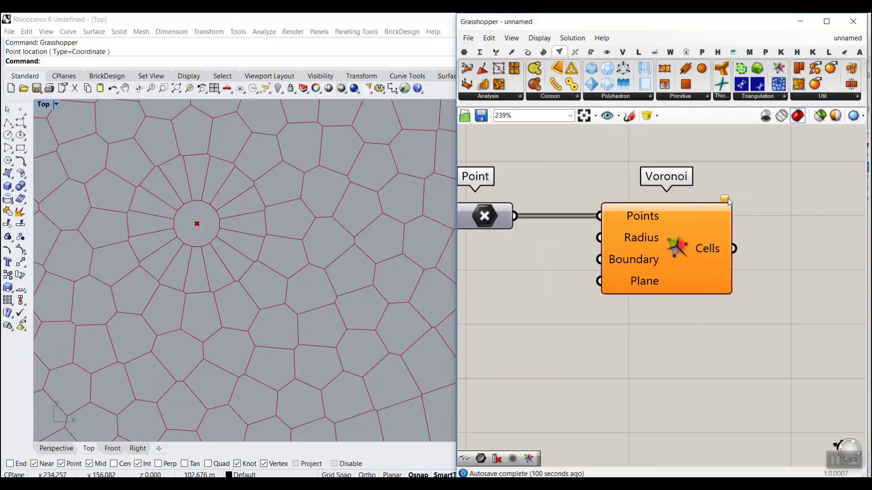
# Step: Bake the Point parameter's points into Rhino
pyautogui.moveTo(726, 200)
pyautogui.rightClick(491, 214)
pyautogui.click(517, 254)
pyautogui.click(511, 360)
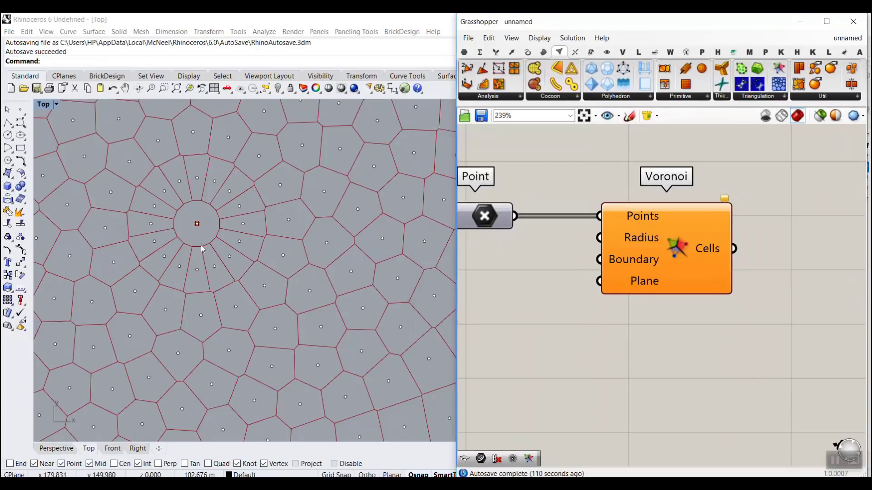
# Step: Check the baked points for overlaps at the pattern's centre, and undo the bake
pyautogui.scroll(5, 203, 249)
pyautogui.click(238, 242)
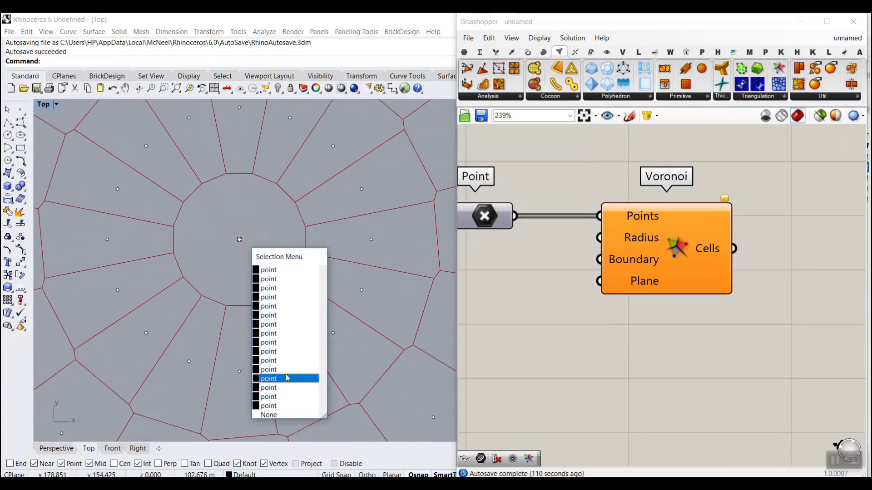
pyautogui.click(255, 220)
pyautogui.scroll(-9, 251, 251)
pyautogui.hotkey('ctrl', 's')
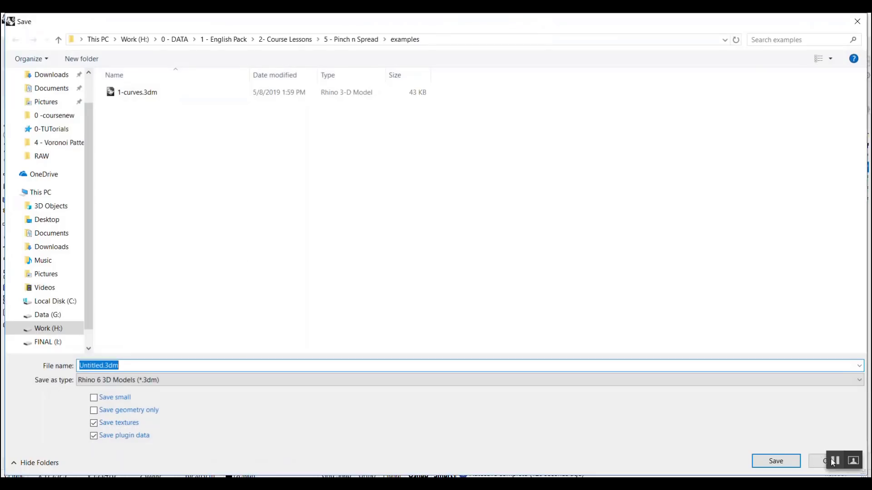
pyautogui.click(833, 462)
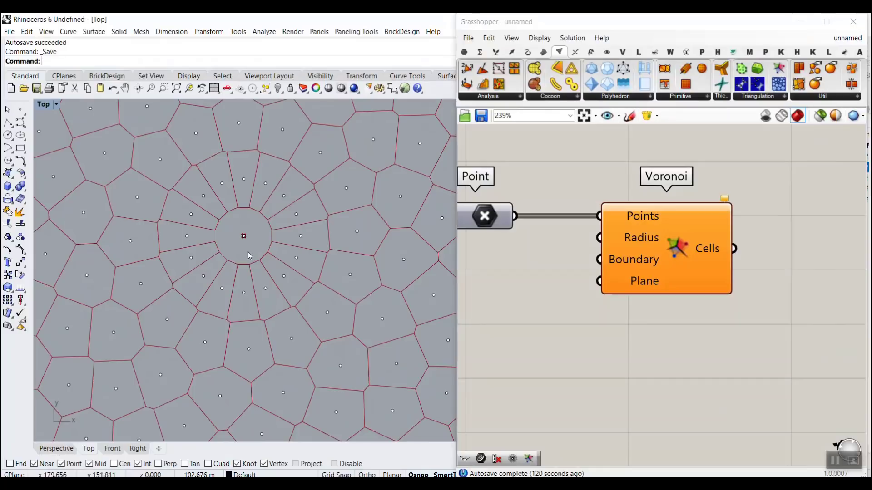
pyautogui.hotkey('ctrl', 'z')
# Step: Disconnect the Point parameter from Voronoi, remove its flattening, and move Voronoi away to make room between them
pyautogui.scroll(-3, 576, 253)
pyautogui.moveTo(585, 241); pyautogui.dragTo(636, 240)
pyautogui.moveTo(567, 245)
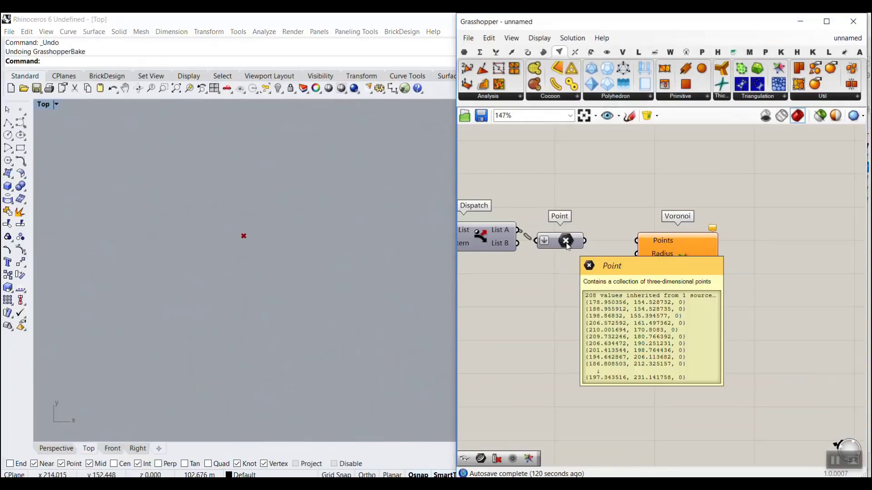
pyautogui.rightClick(567, 245)
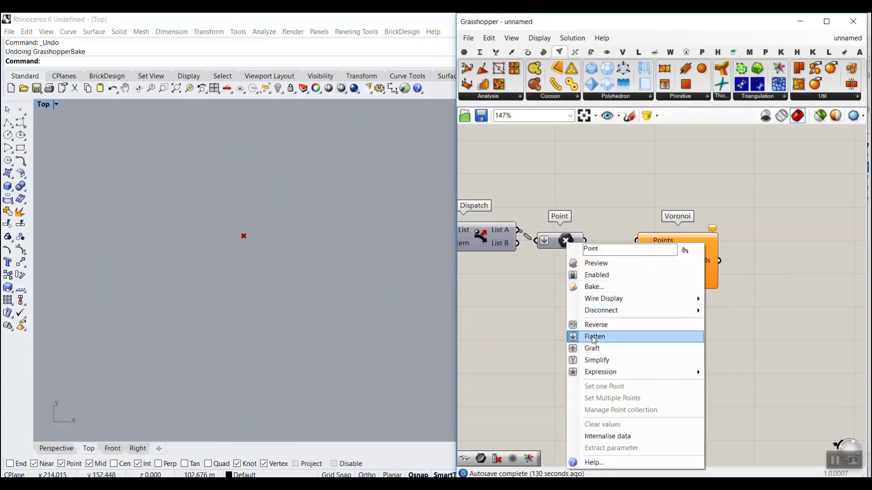
pyautogui.click(594, 335)
pyautogui.moveTo(678, 268); pyautogui.dragTo(716, 268)
pyautogui.moveTo(555, 244)
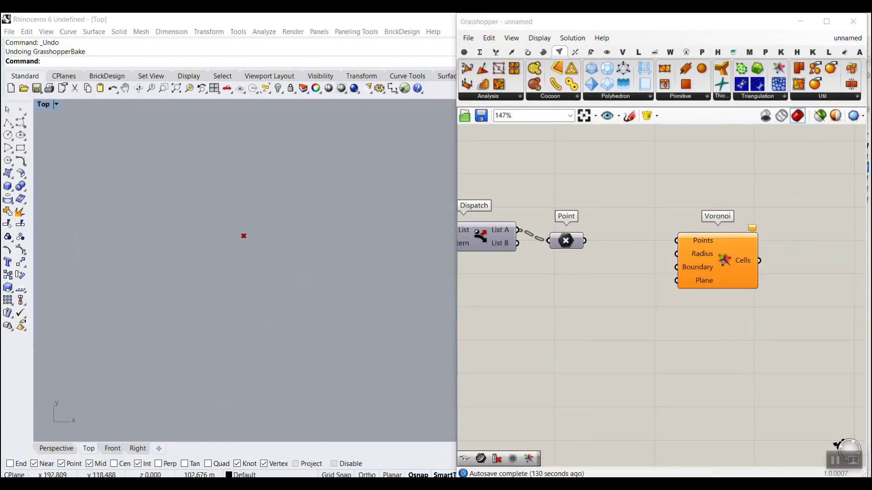
# Step: Turn on the Point parameter's preview and inspect its points and data branches
pyautogui.rightClick(573, 246)
pyautogui.click(586, 262)
pyautogui.scroll(-4, 253, 245)
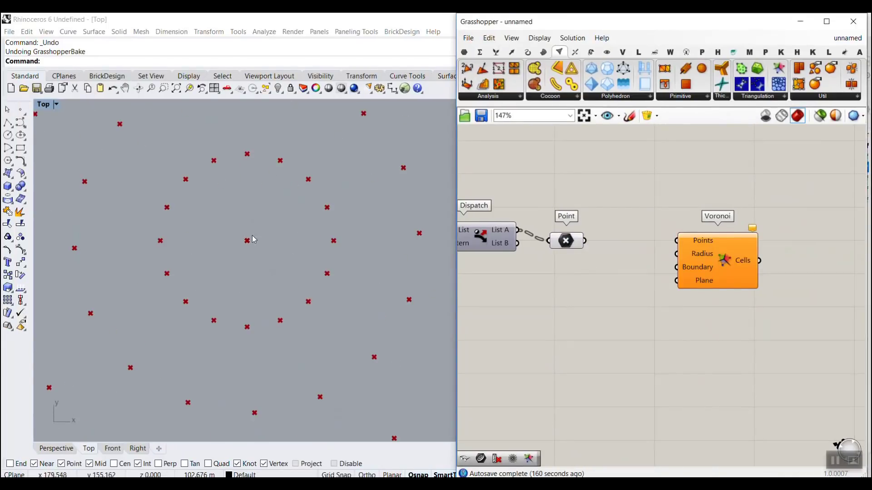
pyautogui.moveTo(571, 247)
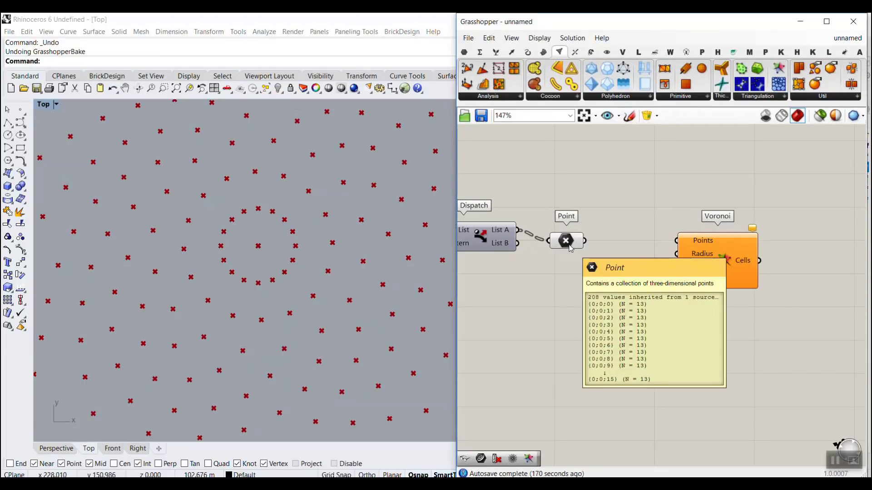
pyautogui.scroll(4, 257, 248)
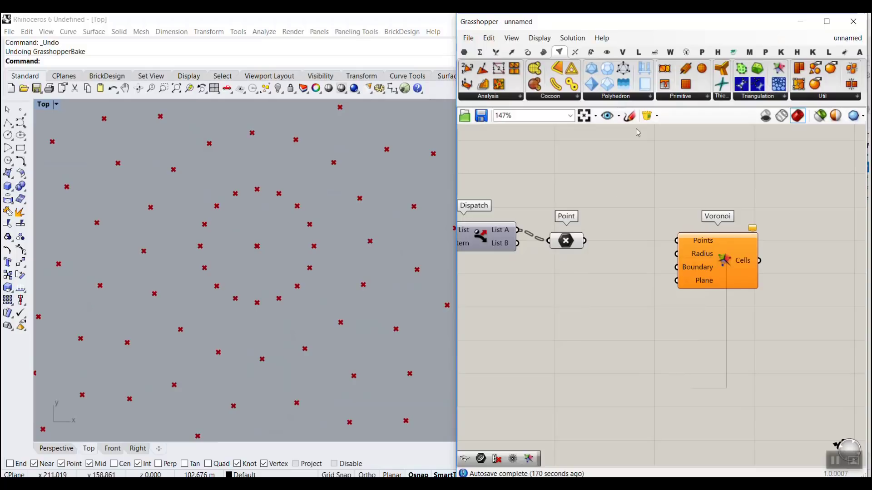
# Step: Add a Cull Index component between Point and Voronoi and connect the Point parameter to its List input
pyautogui.click(496, 52)
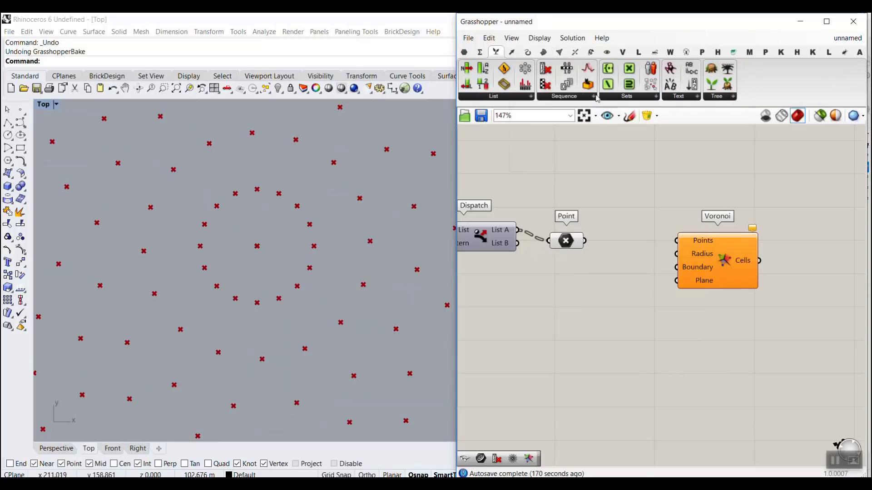
pyautogui.click(573, 98)
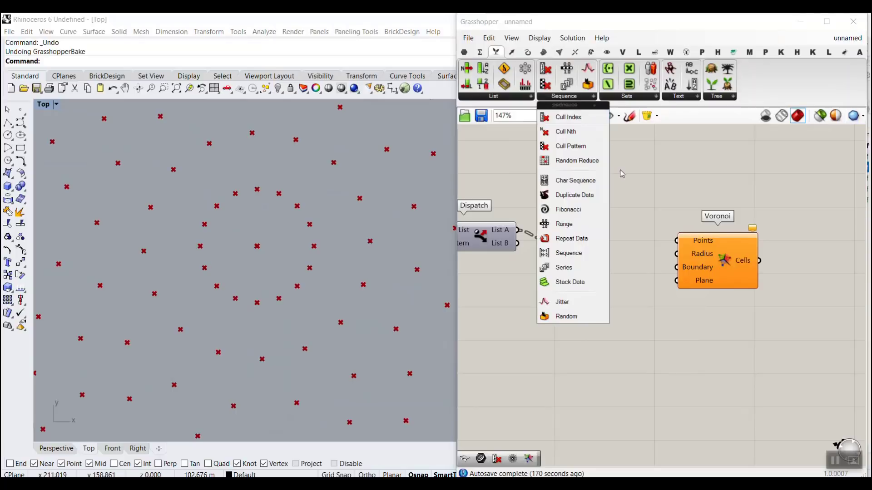
pyautogui.moveTo(567, 117); pyautogui.dragTo(651, 263)
pyautogui.click(695, 265)
pyautogui.scroll(2, 590, 234)
# Step: Set the Cull Index component's Indices input to the integer 0
pyautogui.doubleClick(555, 287)
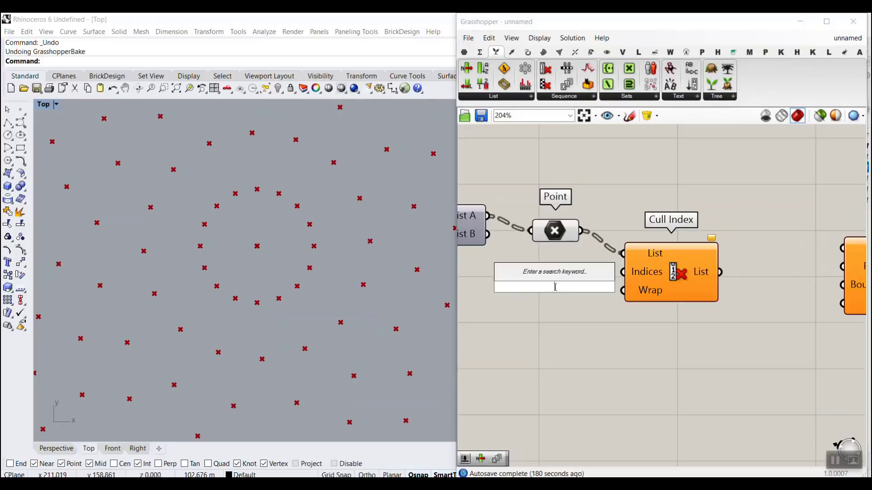
pyautogui.rightClick(647, 277)
pyautogui.moveTo(681, 396)
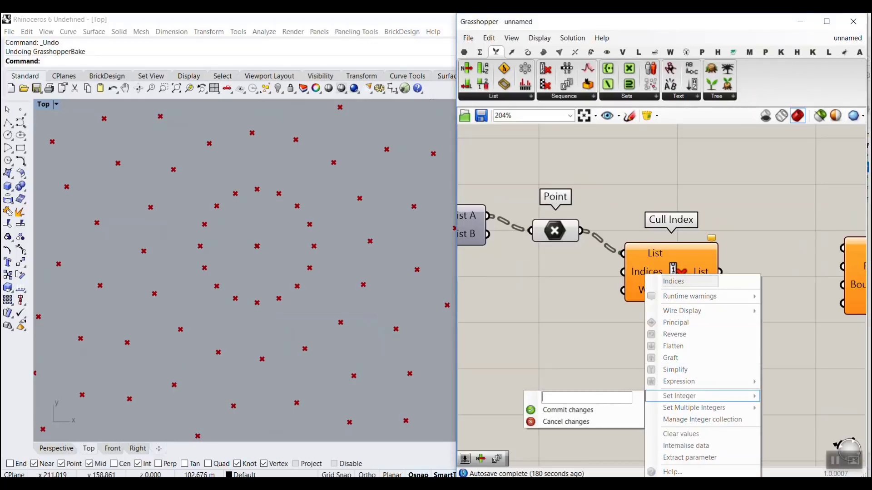
pyautogui.write('0')
pyautogui.click(592, 409)
# Step: Turn off the Point parameter's preview and select Cull Index to check its remaining points in the viewport
pyautogui.rightClick(563, 226)
pyautogui.click(573, 258)
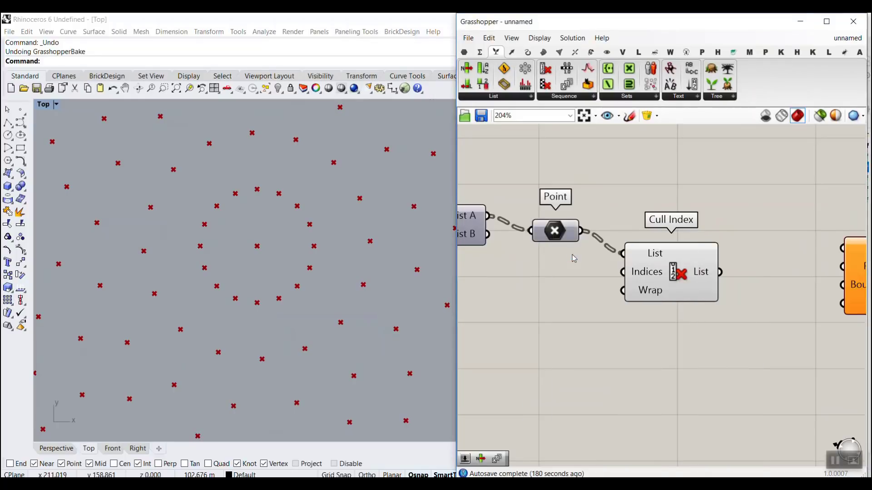
pyautogui.scroll(-5, 644, 278)
pyautogui.moveTo(682, 271); pyautogui.dragTo(690, 275)
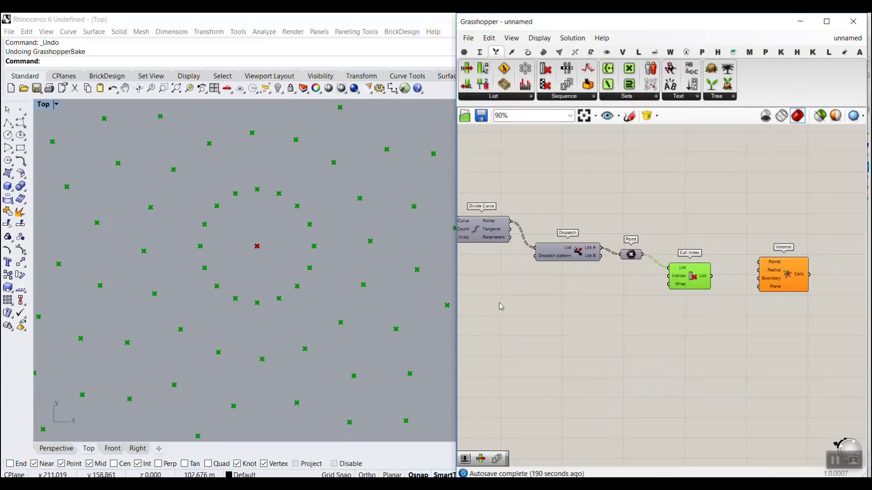
pyautogui.scroll(-6, 635, 245)
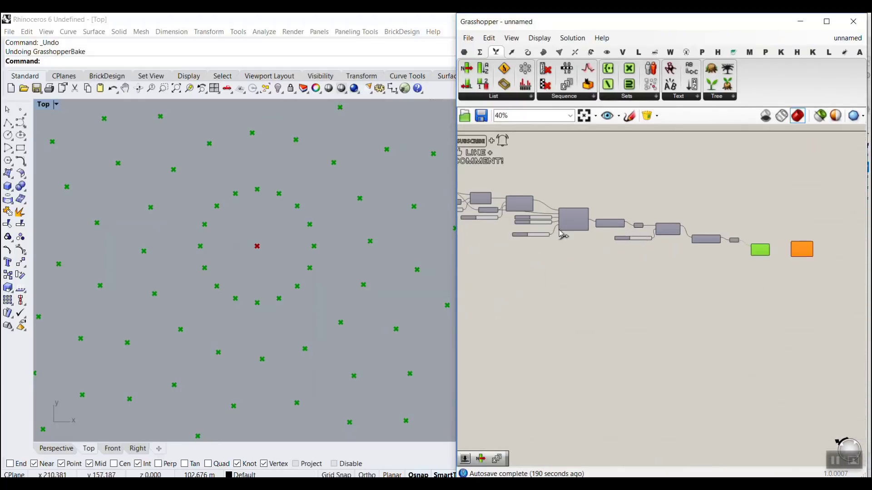
pyautogui.scroll(9, 716, 248)
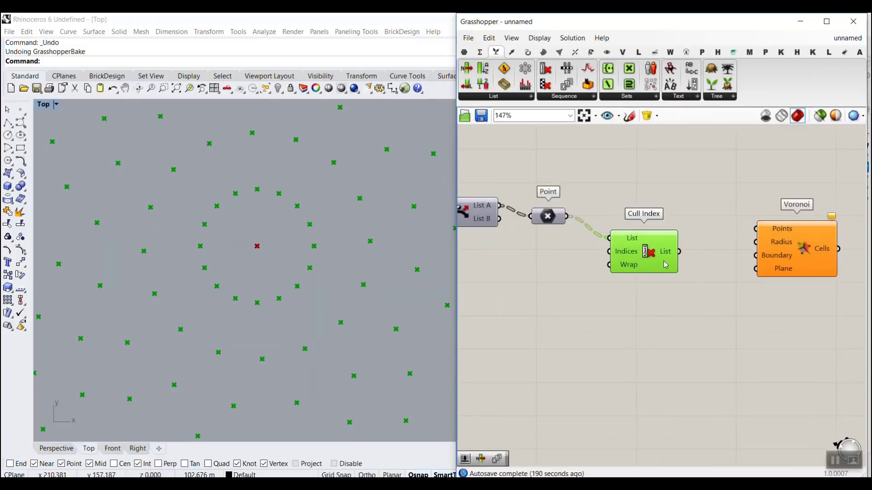
# Step: Flatten the Cull Index List output and connect it to Voronoi's Points input
pyautogui.rightClick(665, 251)
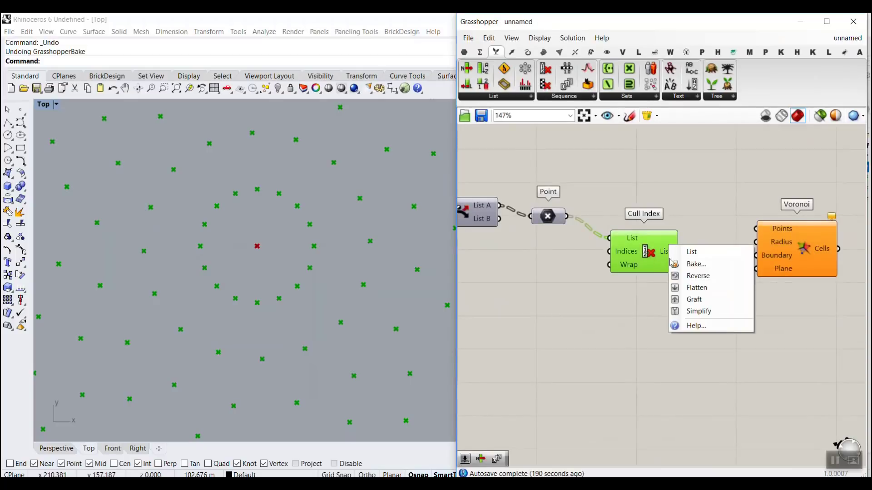
pyautogui.click(694, 288)
pyautogui.moveTo(693, 255); pyautogui.dragTo(755, 229)
pyautogui.click(703, 296)
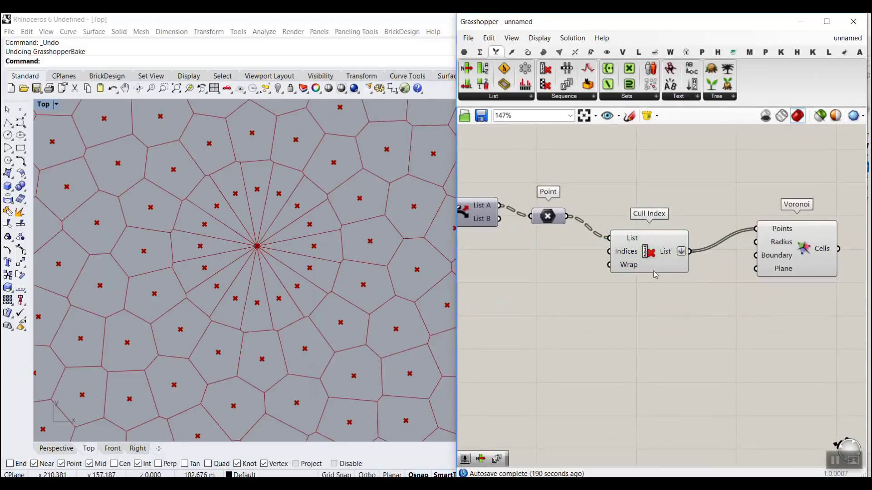
# Step: Turn off the Cull Index component's preview and view the whole Voronoi pattern
pyautogui.rightClick(648, 251)
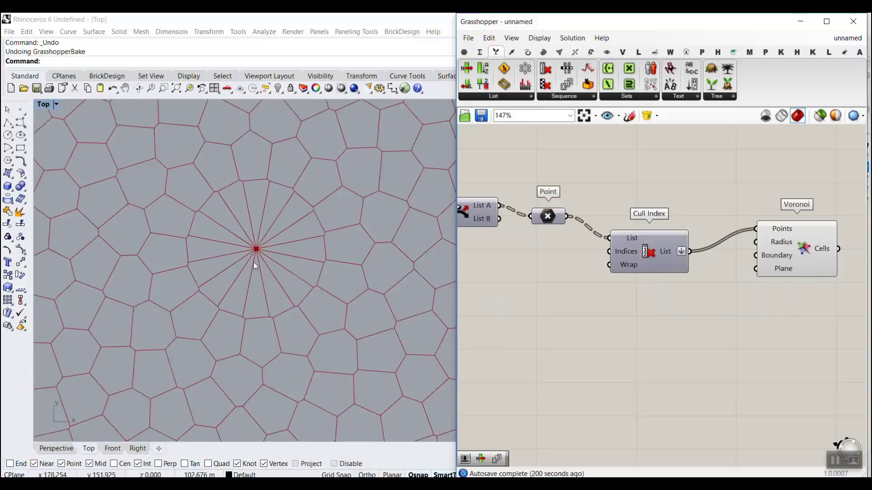
pyautogui.scroll(-8, 258, 271)
pyautogui.scroll(-10, 270, 293)
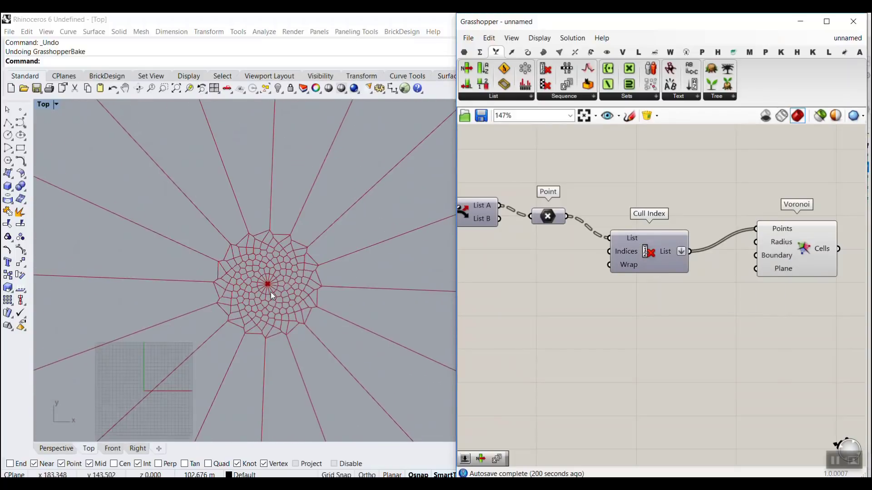
# Step: Examine the Voronoi cells in the viewport, from the outer boundary to the wedges meeting at the centre
pyautogui.scroll(8, 271, 292)
pyautogui.moveTo(720, 276); pyautogui.dragTo(616, 255, button='right')
pyautogui.moveTo(545, 244); pyautogui.dragTo(547, 221)
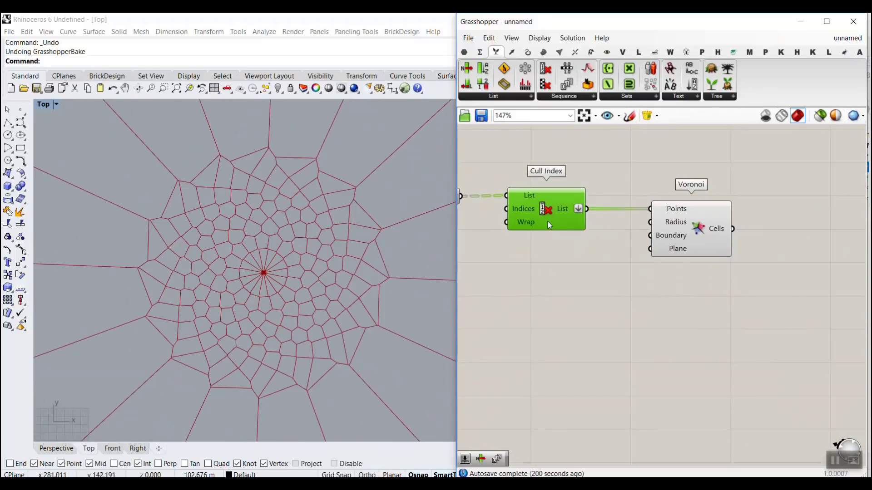
pyautogui.scroll(3, 298, 252)
pyautogui.scroll(-5, 290, 240)
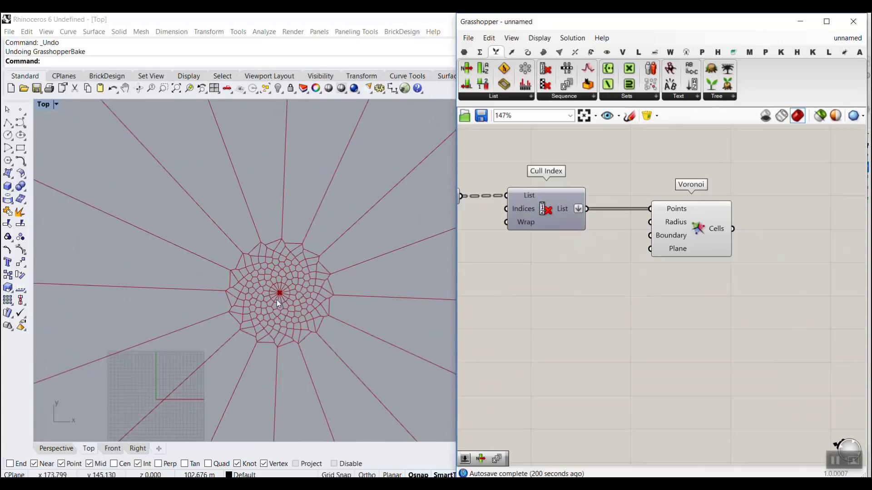
pyautogui.scroll(-3, 205, 281)
pyautogui.scroll(2, 206, 281)
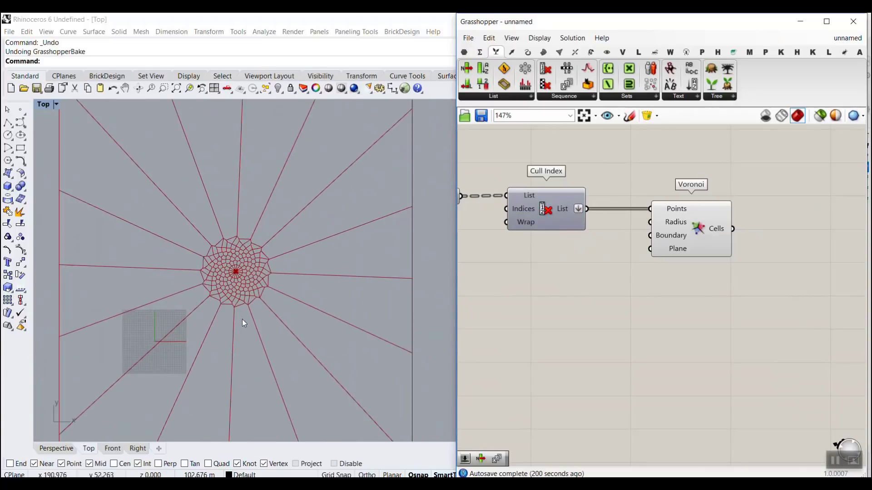
pyautogui.scroll(5, 252, 240)
pyautogui.scroll(-4, 236, 282)
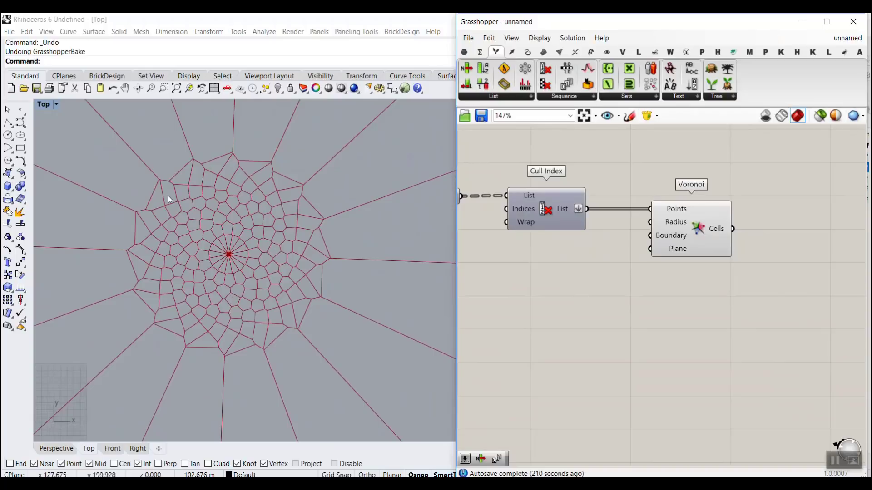
pyautogui.scroll(4, 231, 272)
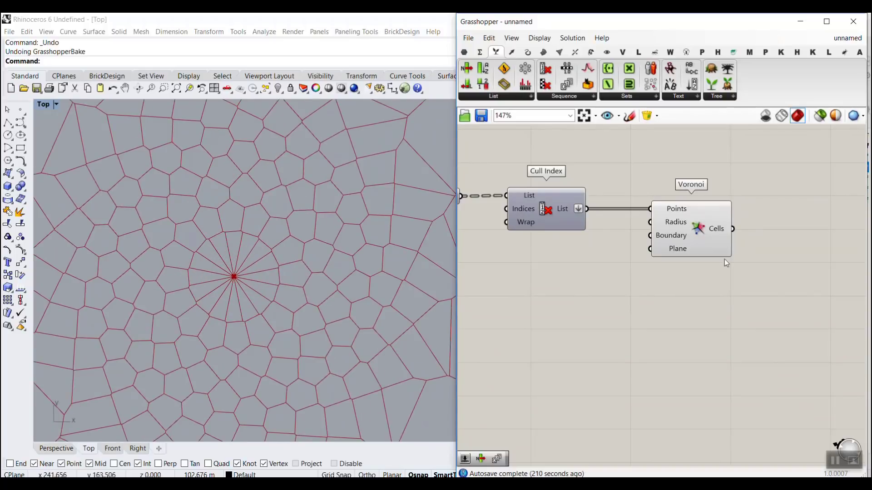
# Step: Move Voronoi aside to make room and add a Point List component fed by Cull Index's List output to number the points
pyautogui.moveTo(695, 237); pyautogui.dragTo(734, 235)
pyautogui.click(674, 292)
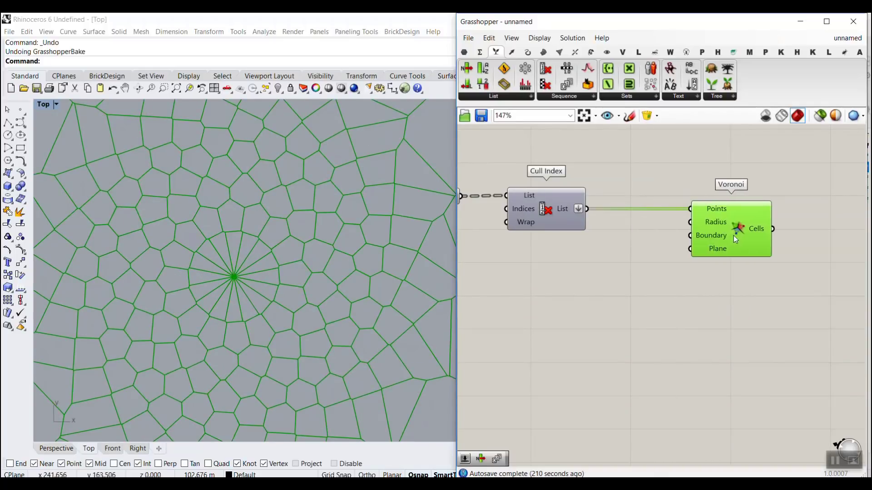
pyautogui.scroll(1, 241, 272)
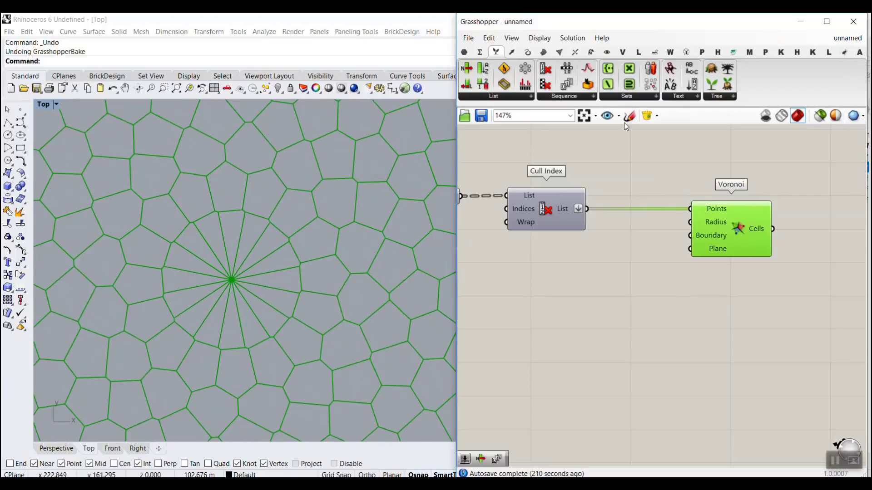
pyautogui.click(607, 52)
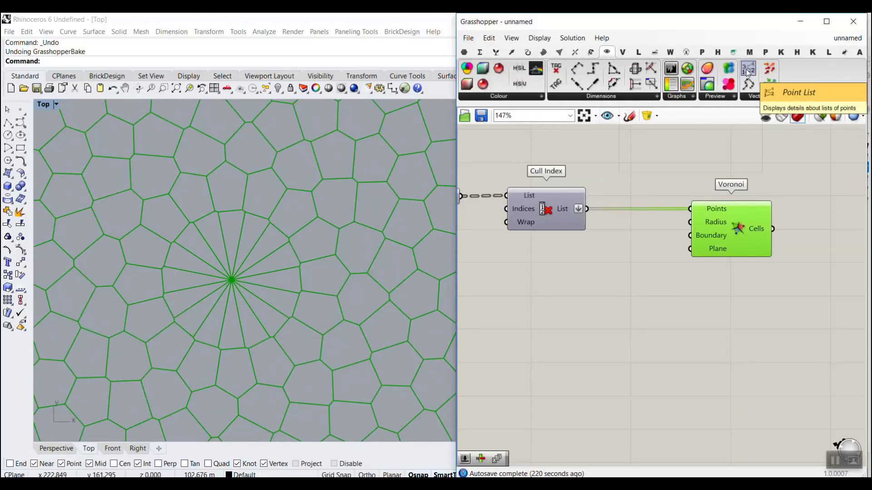
pyautogui.moveTo(748, 68); pyautogui.dragTo(636, 243)
pyautogui.moveTo(587, 209); pyautogui.dragTo(617, 245)
pyautogui.rightClick(651, 254)
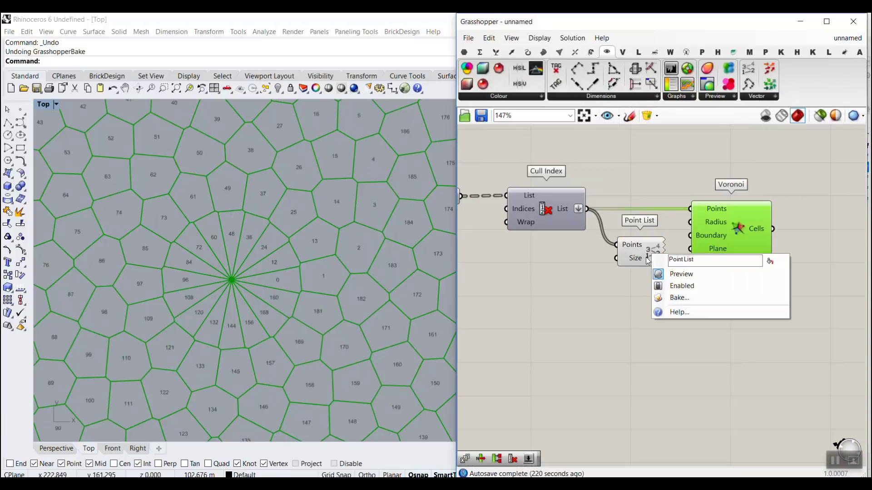
pyautogui.click(662, 295)
pyautogui.click(689, 402)
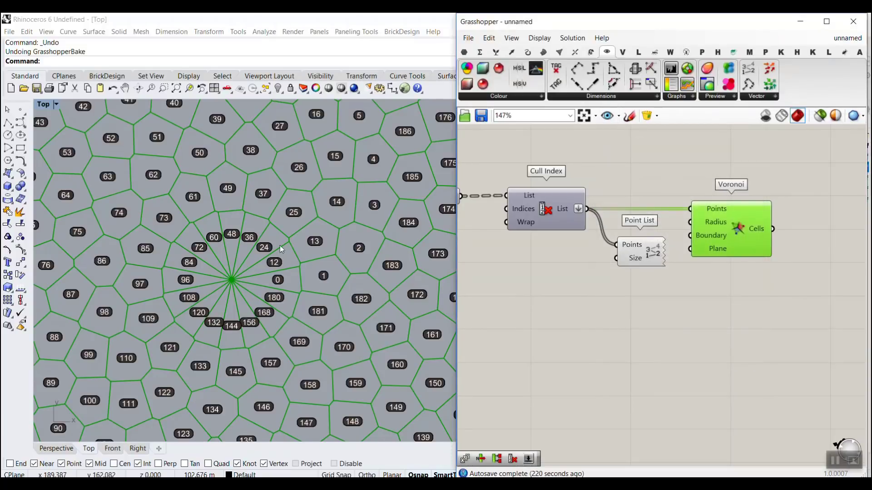
# Step: Examine the index numbers of the innermost points to find the interval between consecutive points around the centre
pyautogui.scroll(-2, 280, 246)
pyautogui.scroll(4, 298, 218)
pyautogui.scroll(2, 299, 217)
pyautogui.moveTo(301, 227); pyautogui.dragTo(302, 279, button='right')
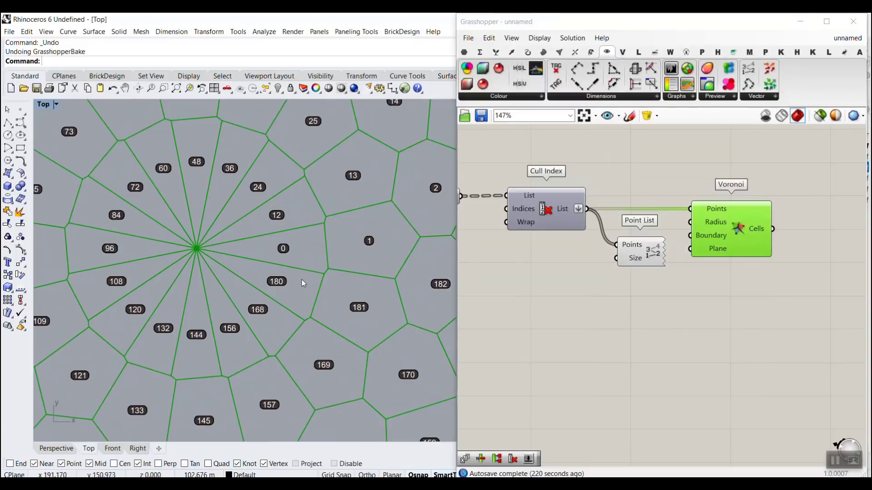
pyautogui.moveTo(270, 250)
pyautogui.mouseDown()
pyautogui.moveTo(245, 206)
pyautogui.moveTo(131, 259)
pyautogui.moveTo(249, 272)
pyautogui.moveTo(252, 289)
pyautogui.mouseUp()
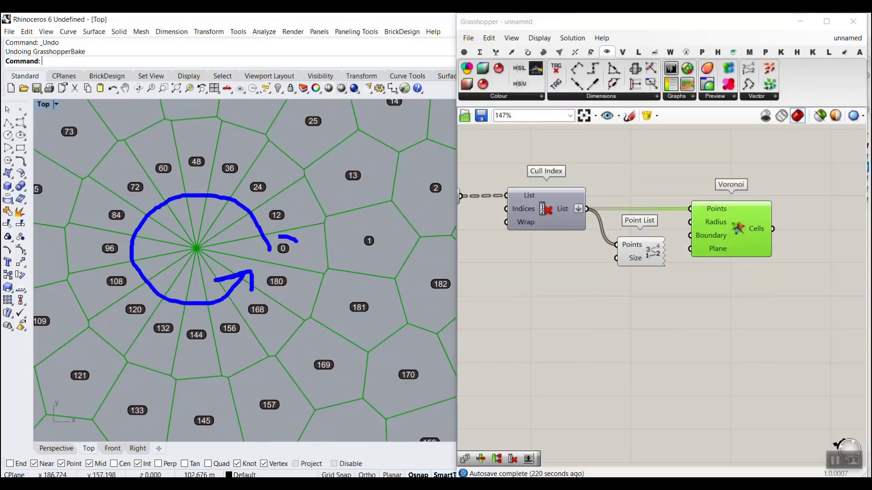
pyautogui.moveTo(278, 236); pyautogui.dragTo(292, 254)
pyautogui.moveTo(270, 199); pyautogui.dragTo(291, 211)
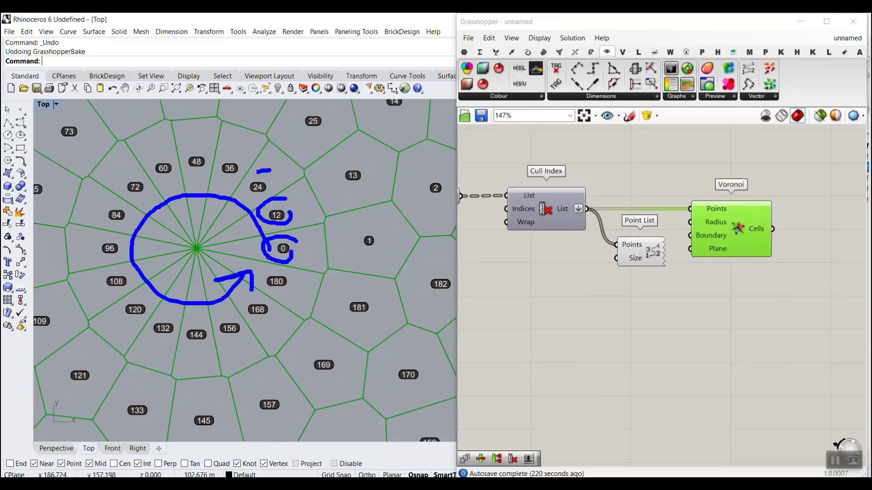
pyautogui.moveTo(258, 171); pyautogui.dragTo(274, 196)
pyautogui.moveTo(240, 156)
pyautogui.mouseDown()
pyautogui.moveTo(214, 166)
pyautogui.moveTo(240, 171)
pyautogui.mouseUp()
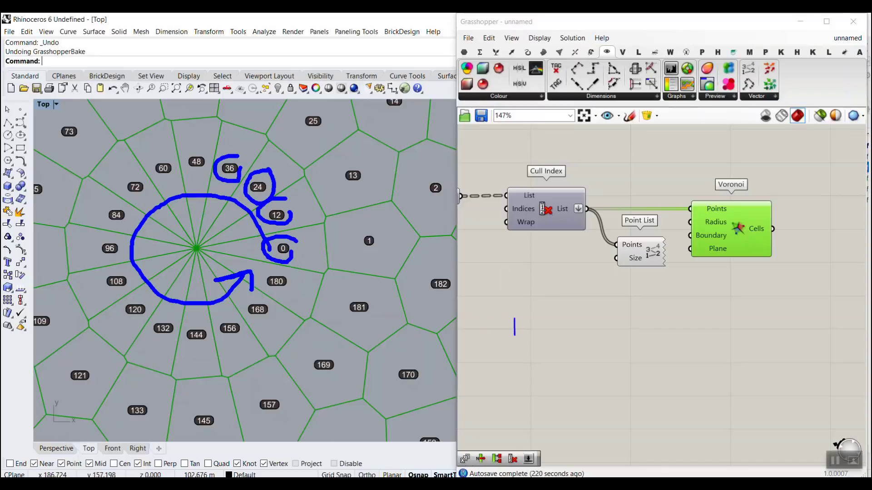
pyautogui.write('ser')
pyautogui.moveTo(817, 148); pyautogui.dragTo(805, 86)
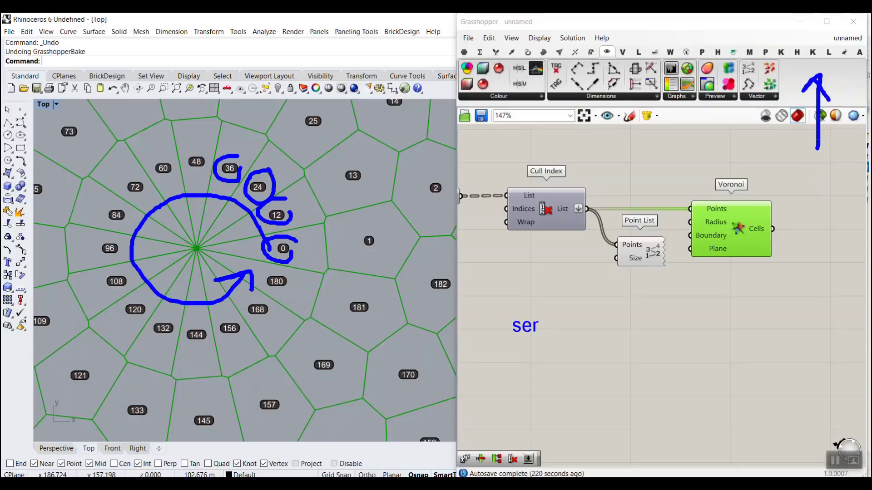
pyautogui.press('Escape')
pyautogui.click(623, 310)
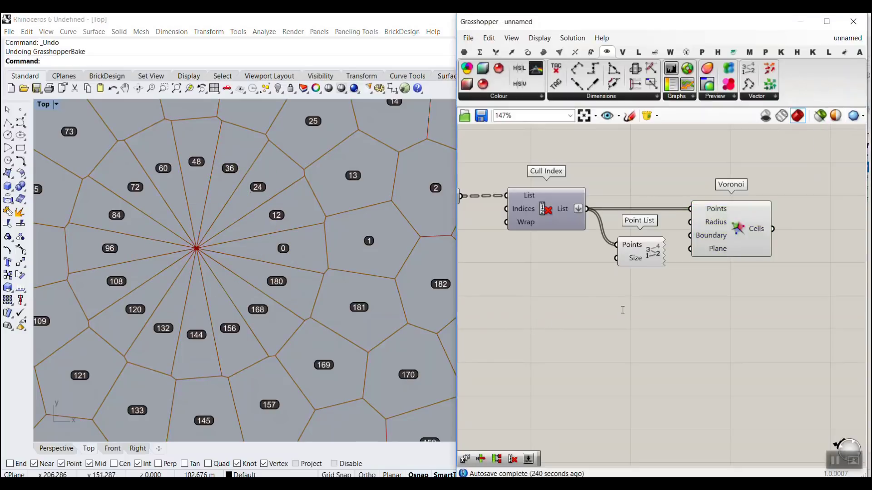
# Step: Add a Series component below the Point List component
pyautogui.doubleClick(623, 309)
pyautogui.write('series')
pyautogui.press('Return')
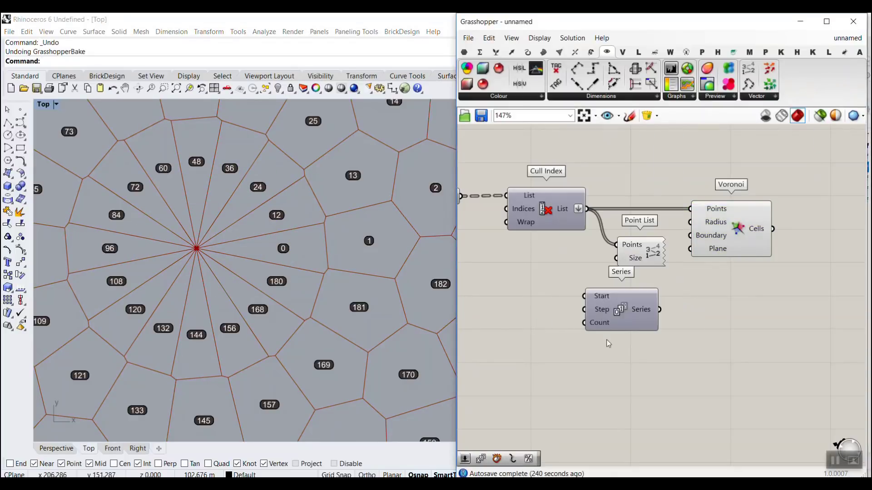
pyautogui.scroll(2, 603, 303)
pyautogui.moveTo(615, 310); pyautogui.dragTo(668, 310)
pyautogui.click(562, 312)
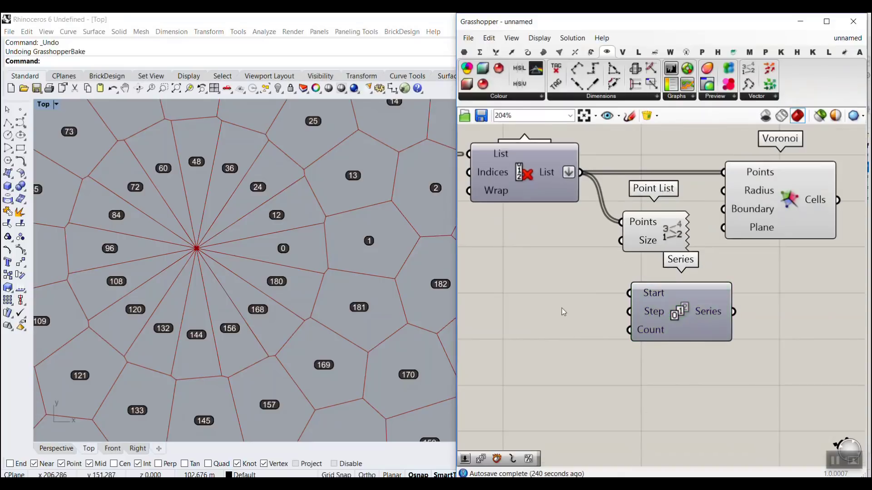
# Step: Create a number slider with the value 0 and connect it to the Series component's Start input
pyautogui.doubleClick(529, 292)
pyautogui.write('0')
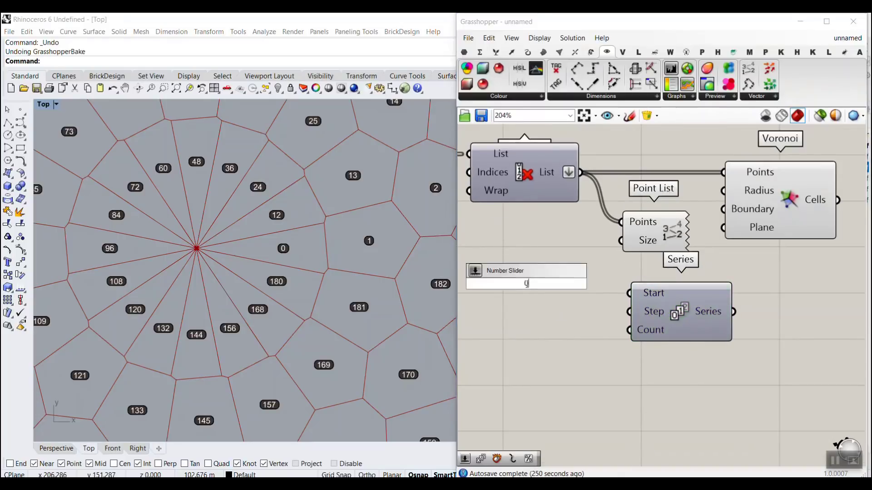
pyautogui.press('Return')
pyautogui.moveTo(575, 279); pyautogui.dragTo(622, 296)
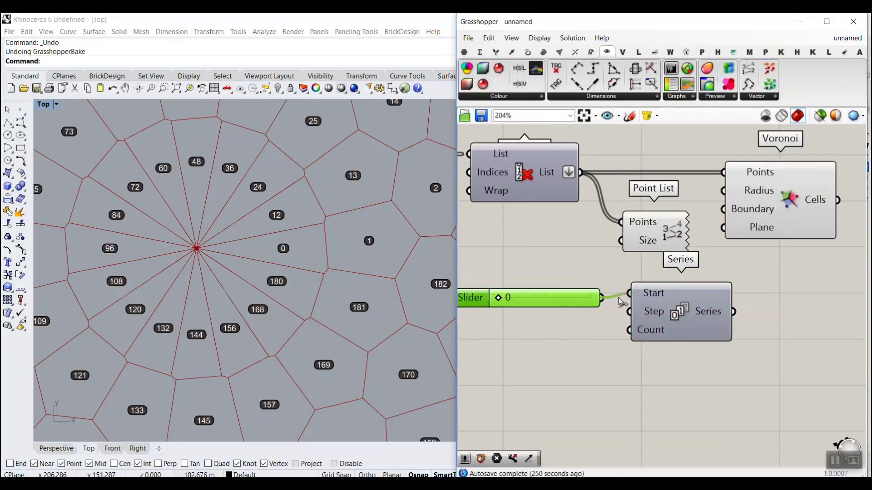
pyautogui.moveTo(566, 305); pyautogui.dragTo(573, 291)
pyautogui.click(562, 302)
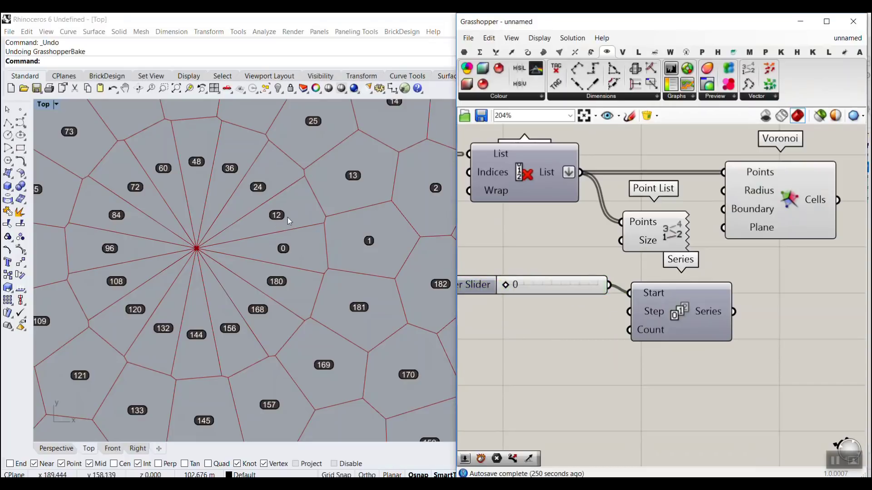
# Step: Move the slider driving Polar Array's Count input clear of the other components and rename it n1
pyautogui.scroll(-5, 590, 236)
pyautogui.scroll(1, 576, 230)
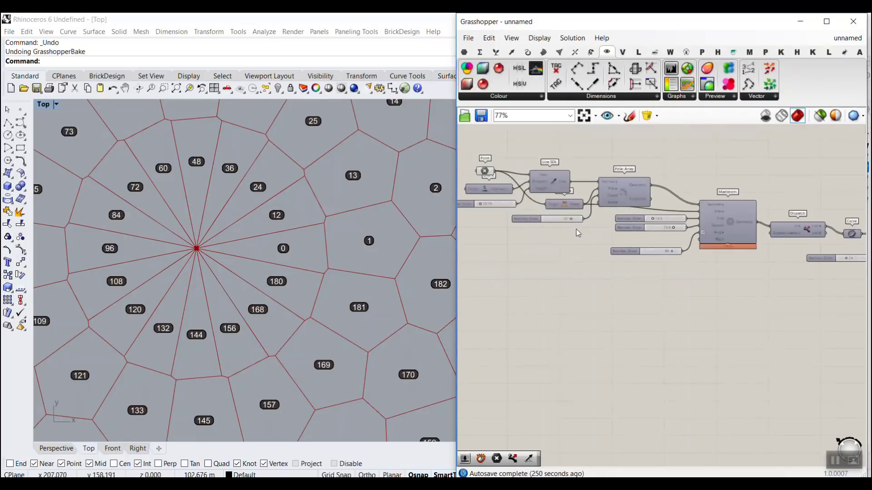
pyautogui.moveTo(576, 230); pyautogui.dragTo(658, 251, button='right')
pyautogui.scroll(2, 778, 271)
pyautogui.moveTo(650, 284); pyautogui.dragTo(753, 313, button='right')
pyautogui.scroll(2, 641, 267)
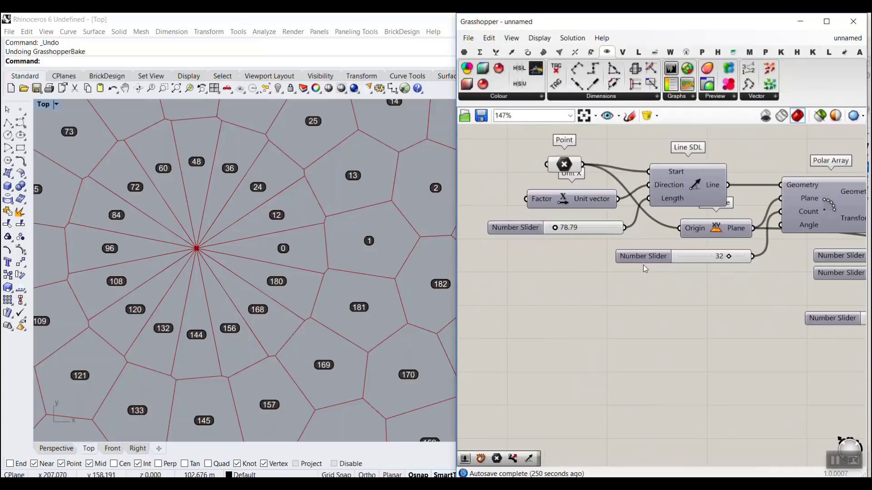
pyautogui.moveTo(631, 257); pyautogui.dragTo(580, 276)
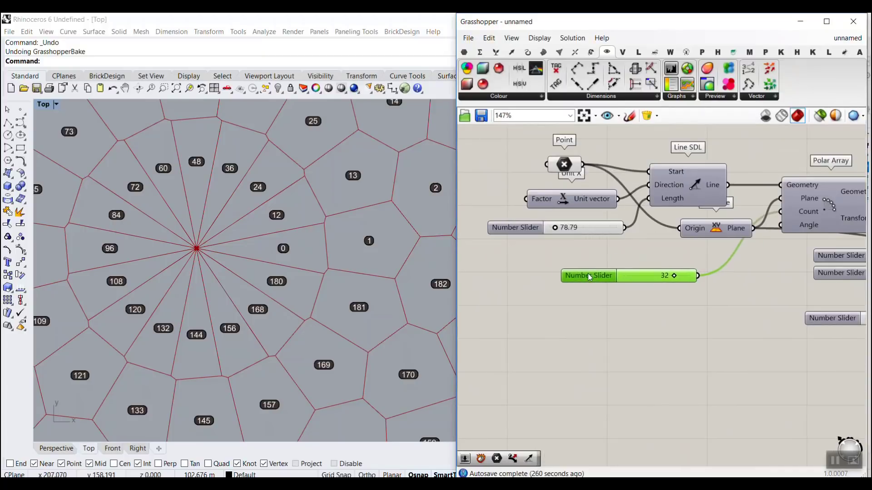
pyautogui.rightClick(589, 275)
pyautogui.moveTo(654, 280); pyautogui.dragTo(519, 279)
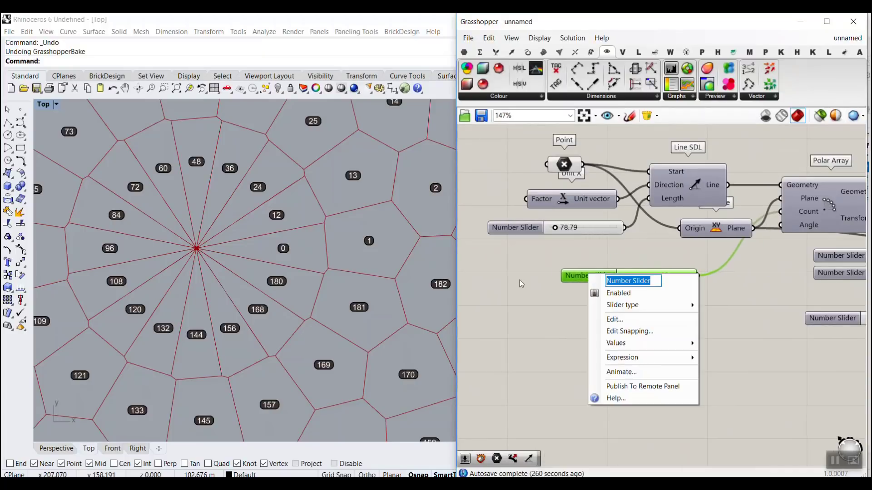
pyautogui.write('n1')
pyautogui.click(637, 244)
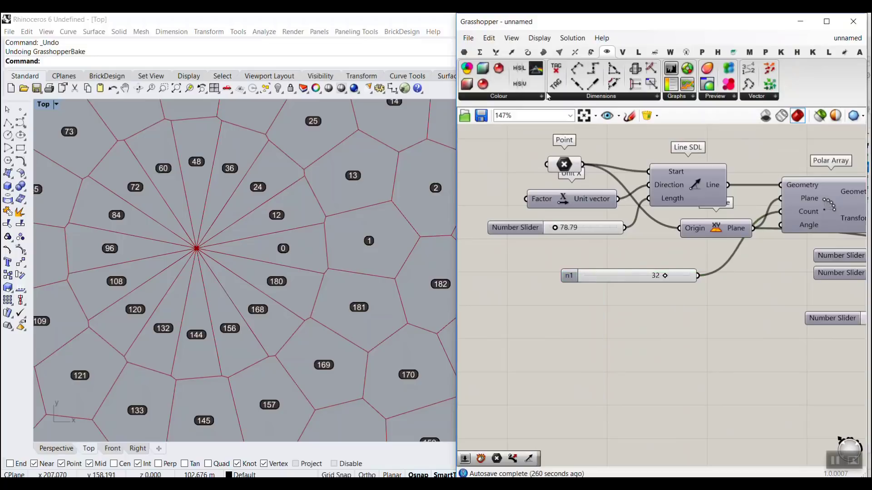
# Step: Rename the slider driving Divide Curve's Count input to n2
pyautogui.moveTo(738, 287); pyautogui.dragTo(593, 252, button='right')
pyautogui.scroll(-5, 593, 252)
pyautogui.moveTo(828, 283); pyautogui.dragTo(751, 275, button='right')
pyautogui.scroll(4, 750, 275)
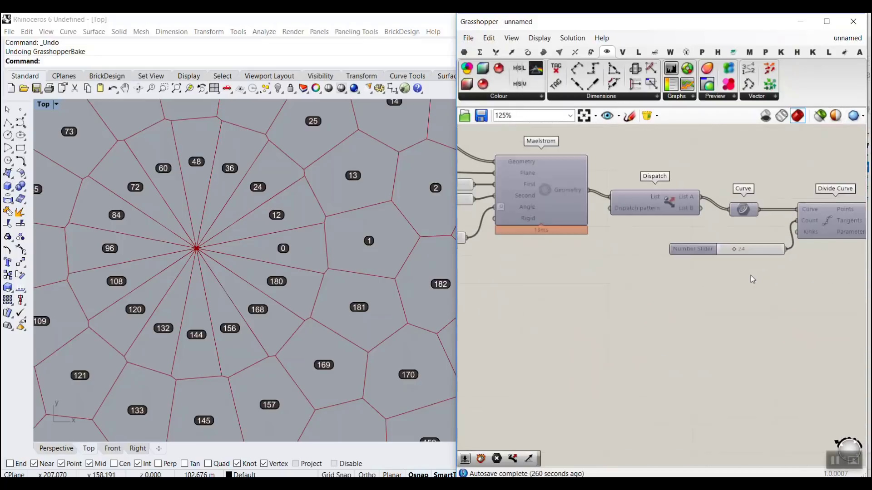
pyautogui.rightClick(706, 252)
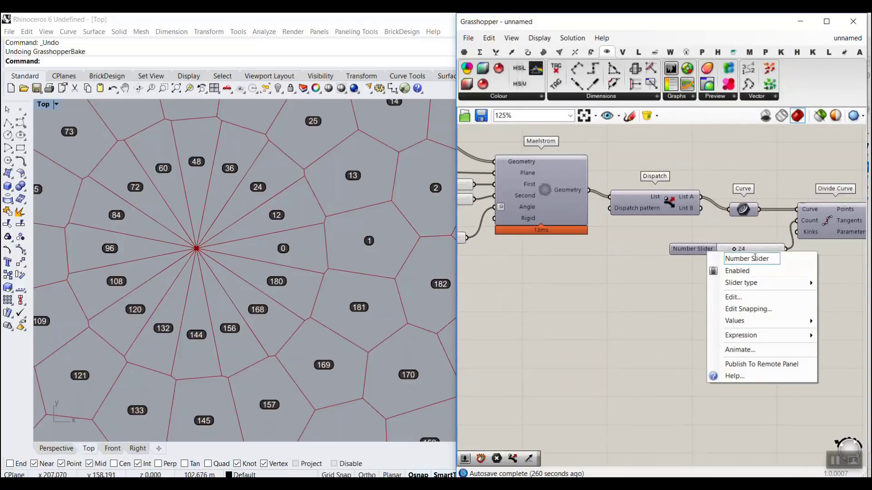
pyautogui.write('n2')
pyautogui.press('Return')
pyautogui.click(675, 249)
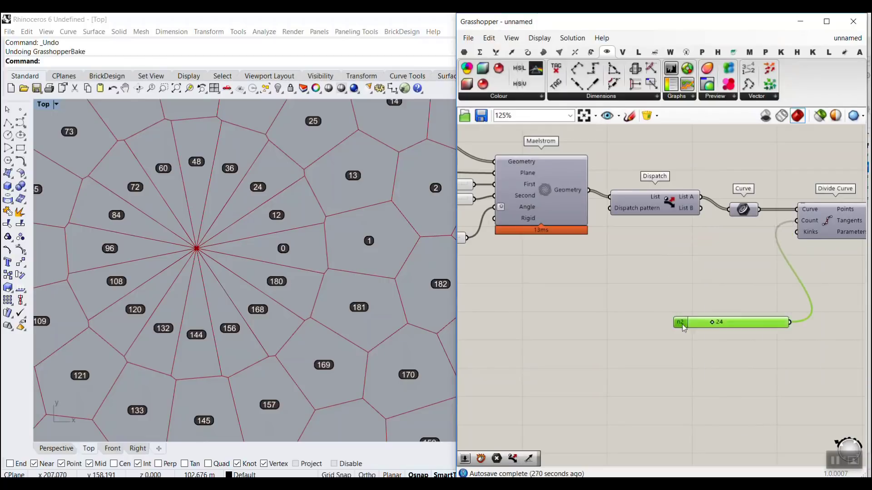
# Step: Move the n2 slider across the canvas to just below the n1 slider
pyautogui.scroll(-5, 676, 249)
pyautogui.scroll(5, 569, 297)
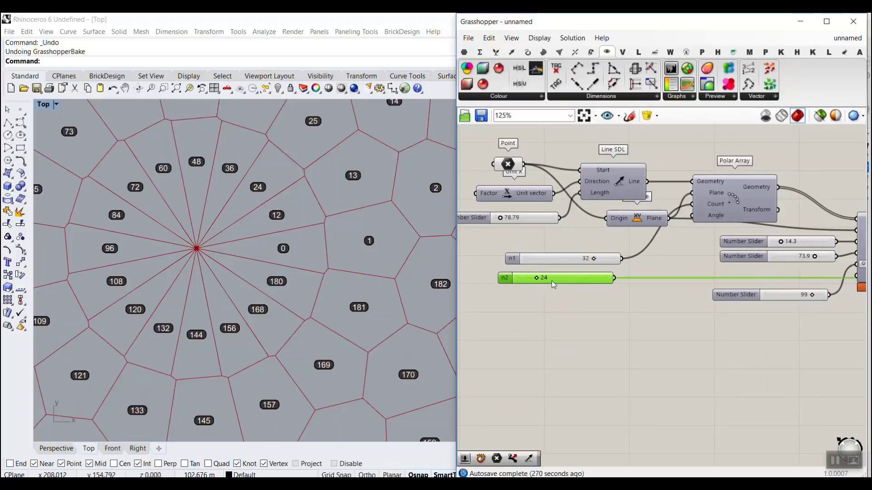
pyautogui.scroll(3, 550, 285)
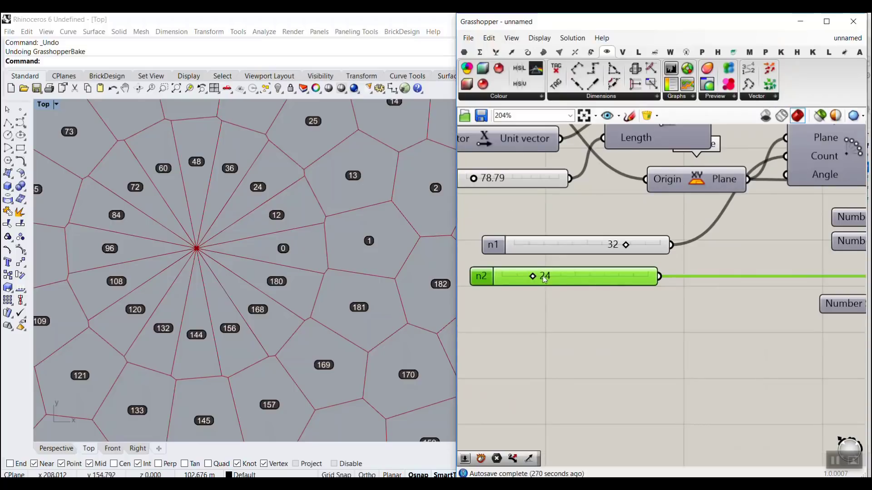
pyautogui.scroll(-10, 527, 284)
# Step: Return the n2 slider to its place near Divide Curve and connect it to the Series component's Step input as well
pyautogui.moveTo(592, 283); pyautogui.dragTo(692, 282)
pyautogui.scroll(6, 745, 307)
pyautogui.scroll(4, 692, 283)
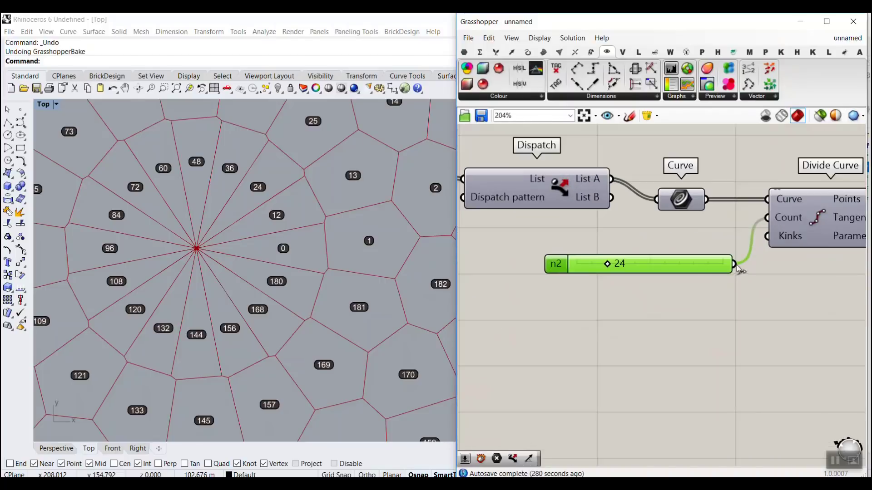
pyautogui.scroll(-10, 619, 289)
pyautogui.moveTo(735, 264)
pyautogui.mouseDown()
pyautogui.moveTo(618, 291)
pyautogui.moveTo(635, 287)
pyautogui.moveTo(771, 344)
pyautogui.moveTo(605, 297)
pyautogui.moveTo(712, 300)
pyautogui.moveTo(746, 262)
pyautogui.mouseUp()
pyautogui.scroll(7, 772, 333)
pyautogui.scroll(-2, 605, 298)
pyautogui.scroll(6, 712, 300)
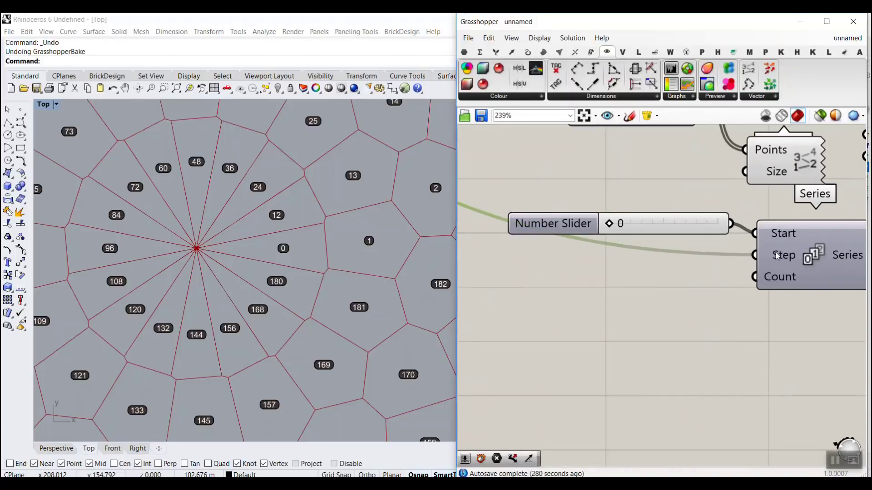
# Step: Apply the expression x/2 to the Series component's Step input
pyautogui.rightClick(777, 255)
pyautogui.moveTo(786, 357)
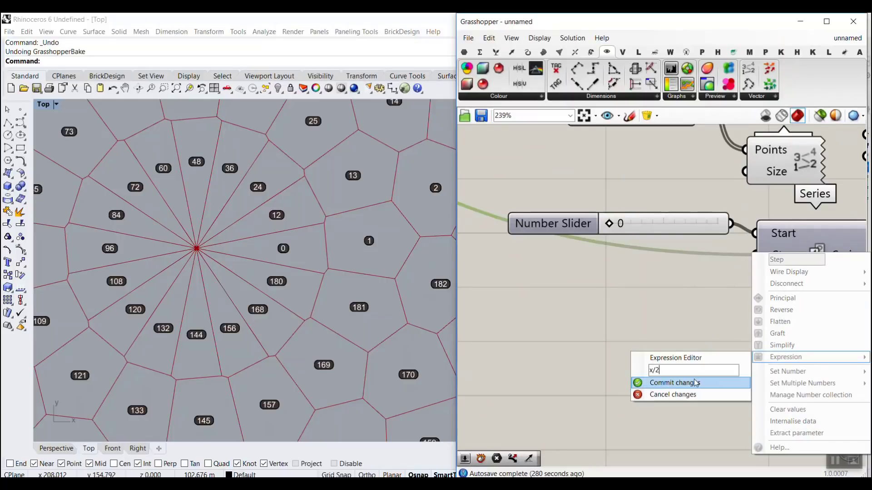
pyautogui.click(695, 383)
pyautogui.click(582, 315)
pyautogui.moveTo(829, 250); pyautogui.dragTo(683, 232, button='right')
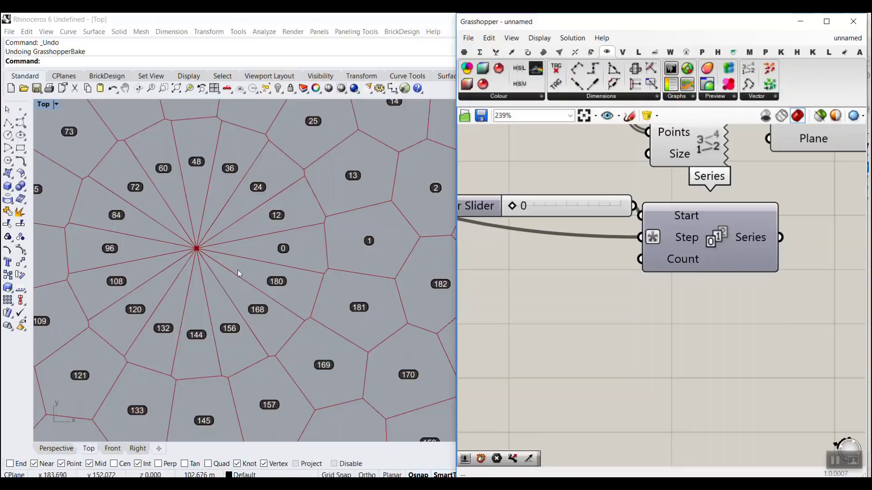
# Step: Connect the n1 slider to the Series component's Count input
pyautogui.scroll(-5, 651, 256)
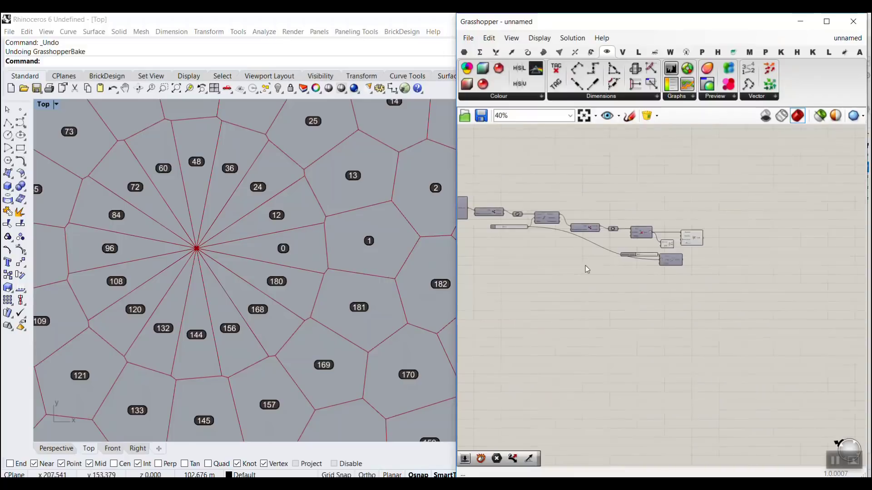
pyautogui.scroll(6, 588, 208)
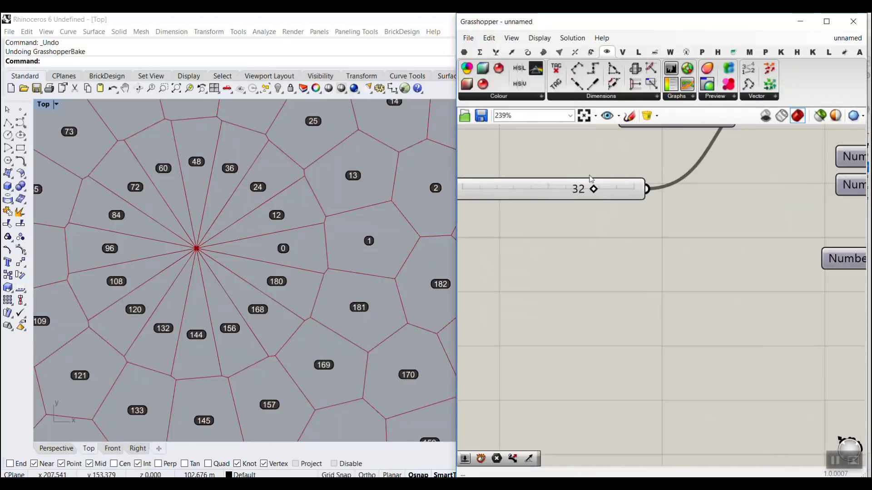
pyautogui.moveTo(666, 191); pyautogui.dragTo(648, 291)
pyautogui.scroll(-8, 681, 298)
pyautogui.scroll(-2, 540, 283)
pyautogui.scroll(6, 857, 331)
pyautogui.scroll(2, 654, 314)
# Step: Apply the expression x/2 to the Series component's Count input
pyautogui.rightClick(665, 284)
pyautogui.moveTo(700, 382)
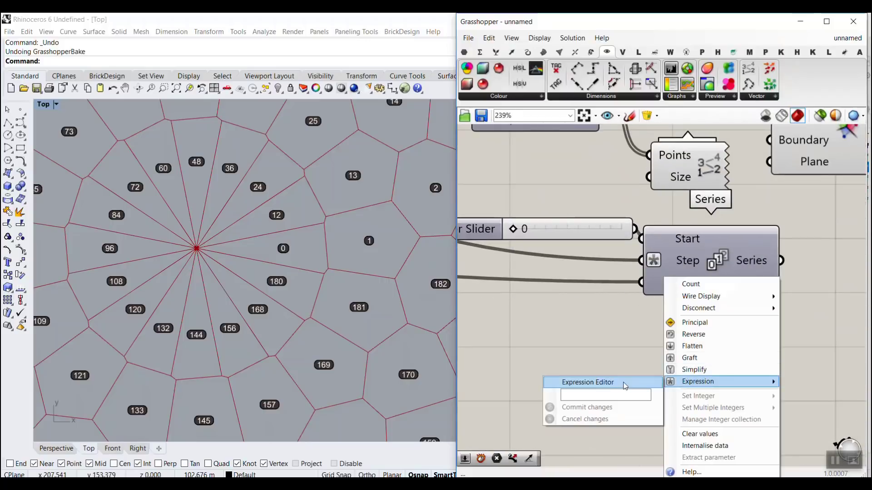
pyautogui.write('x/2')
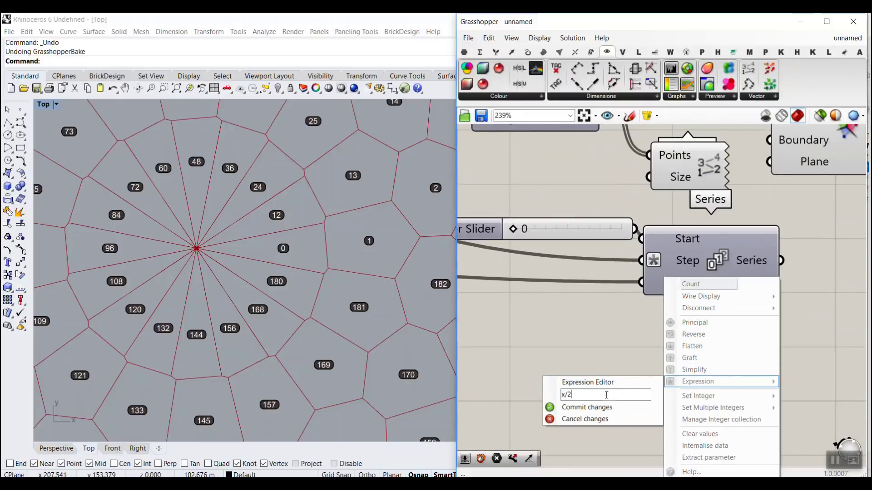
pyautogui.click(593, 407)
# Step: Add a Cull Index component beyond Voronoi, with the Voronoi Cells as its List and the Series output as its Indices
pyautogui.scroll(-2, 676, 308)
pyautogui.moveTo(697, 305); pyautogui.dragTo(582, 331, button='right')
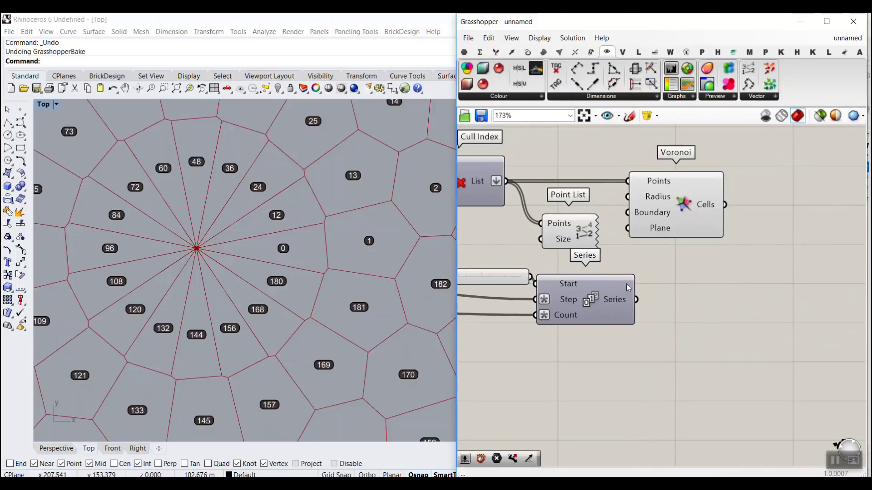
pyautogui.moveTo(626, 285); pyautogui.dragTo(662, 293)
pyautogui.moveTo(650, 306)
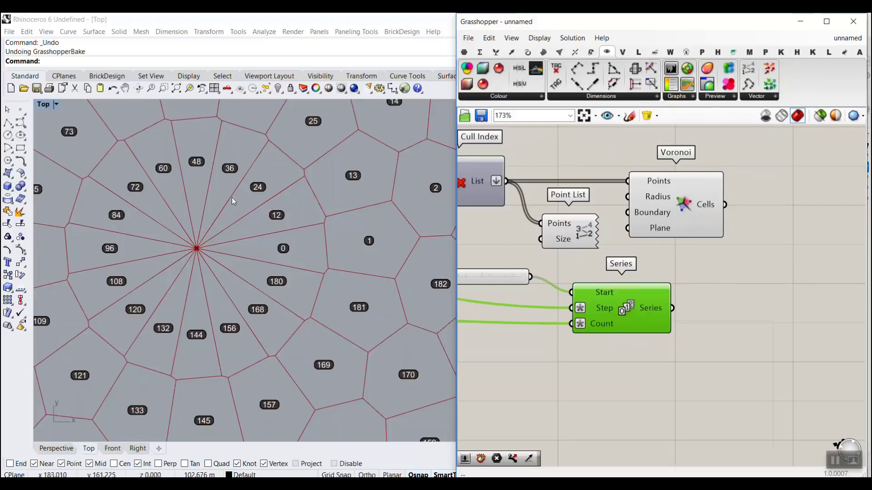
pyautogui.click(226, 228)
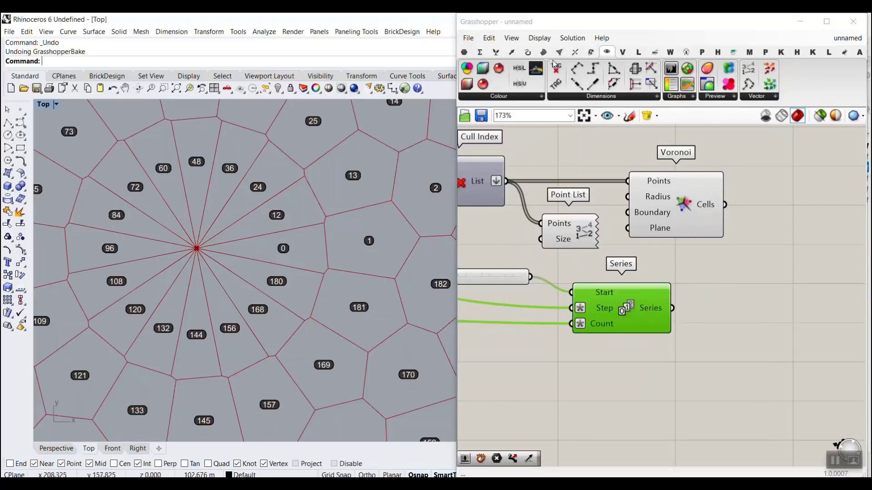
pyautogui.click(495, 52)
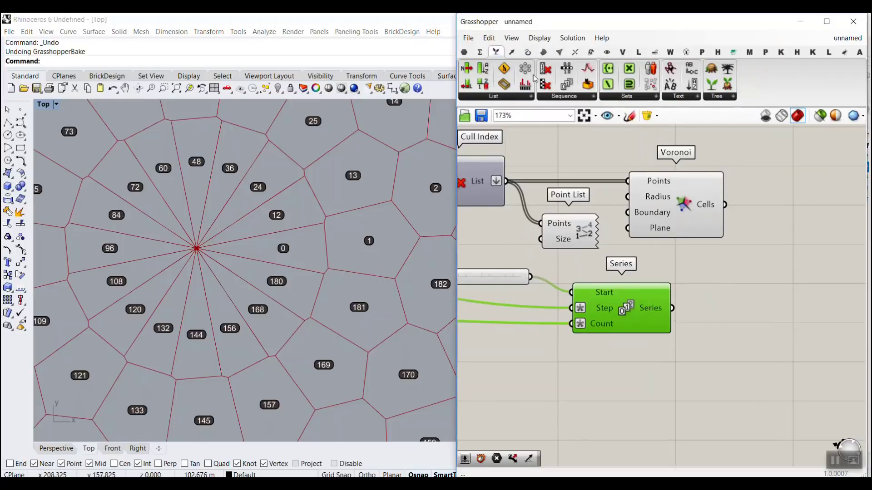
pyautogui.moveTo(545, 69); pyautogui.dragTo(807, 282)
pyautogui.moveTo(725, 205); pyautogui.dragTo(765, 265)
pyautogui.moveTo(672, 308); pyautogui.dragTo(765, 281)
# Step: Turn off the Voronoi component's preview and delete the Point List component
pyautogui.rightClick(681, 211)
pyautogui.click(694, 228)
pyautogui.click(569, 231)
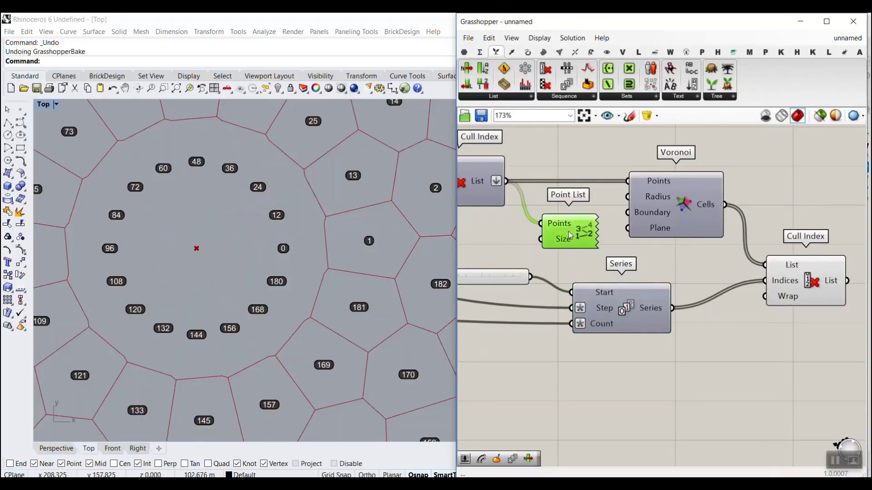
pyautogui.press('Delete')
# Step: Examine the cell numbering from the centre out to the outermost ring in the Top viewport
pyautogui.scroll(-4, 215, 231)
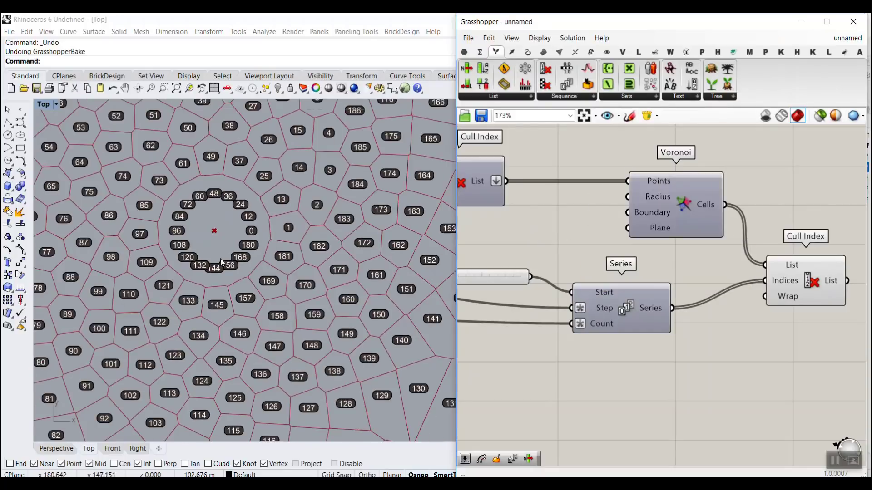
pyautogui.scroll(2, 220, 258)
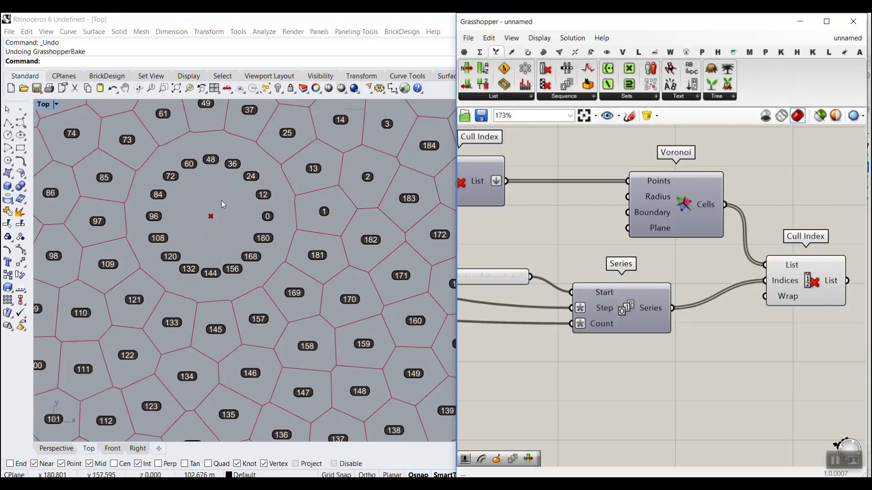
pyautogui.scroll(-4, 293, 227)
pyautogui.scroll(3, 296, 236)
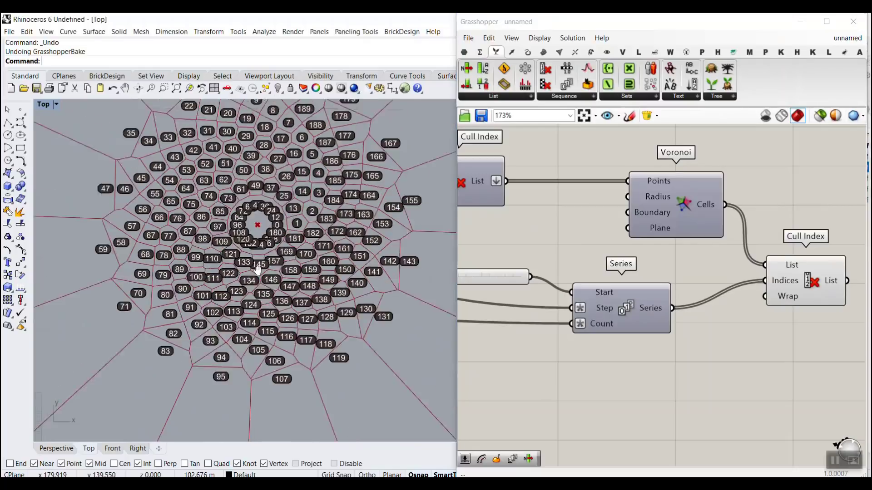
pyautogui.scroll(-2, 249, 253)
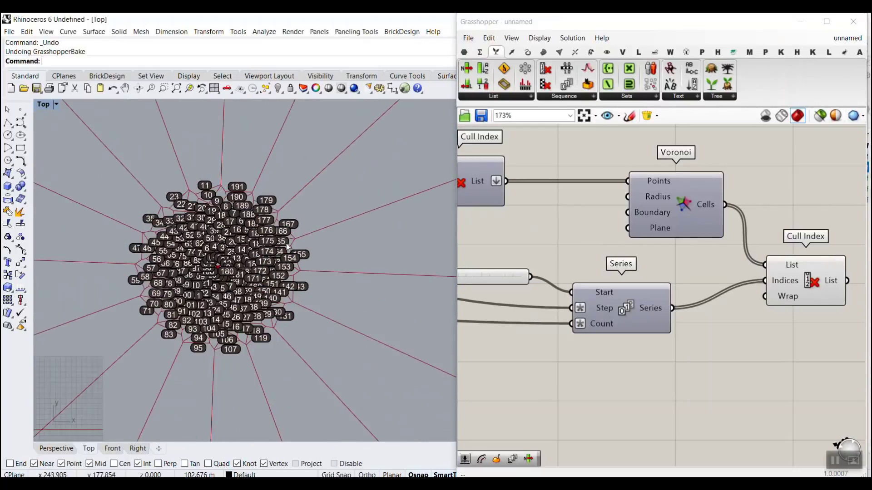
pyautogui.scroll(5, 159, 280)
pyautogui.scroll(2, 160, 280)
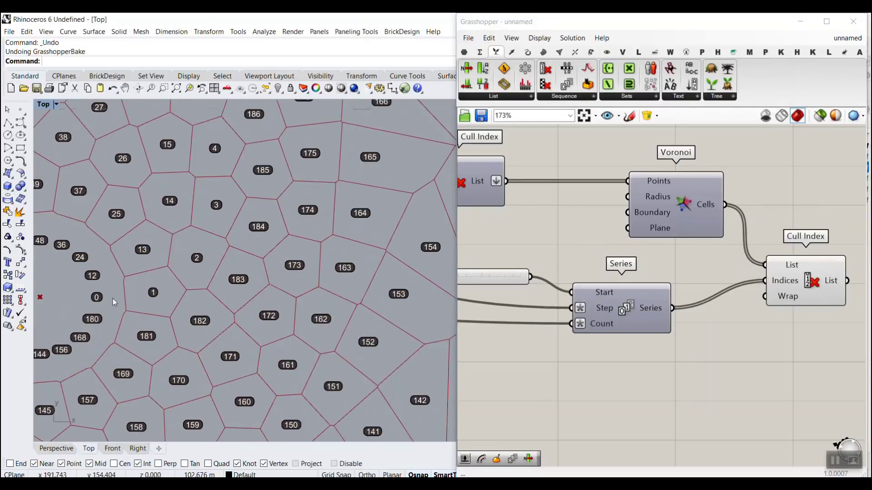
pyautogui.scroll(4, 174, 298)
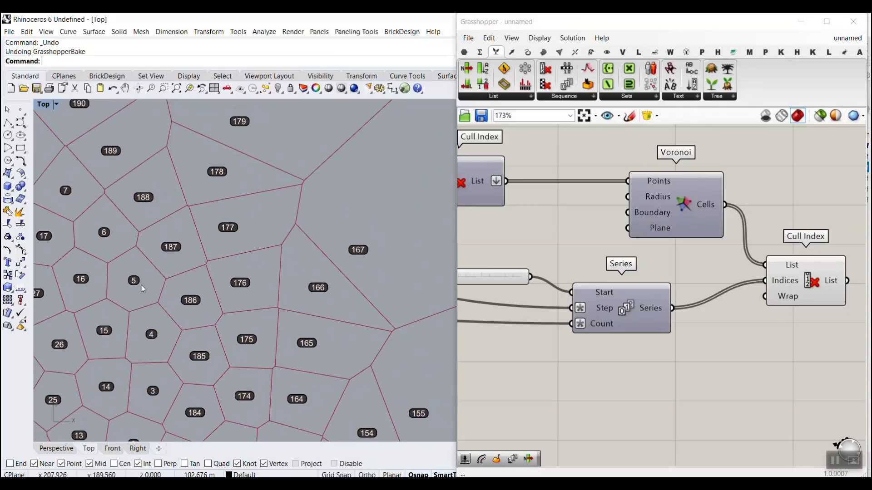
pyautogui.scroll(-6, 232, 333)
pyautogui.scroll(6, 135, 192)
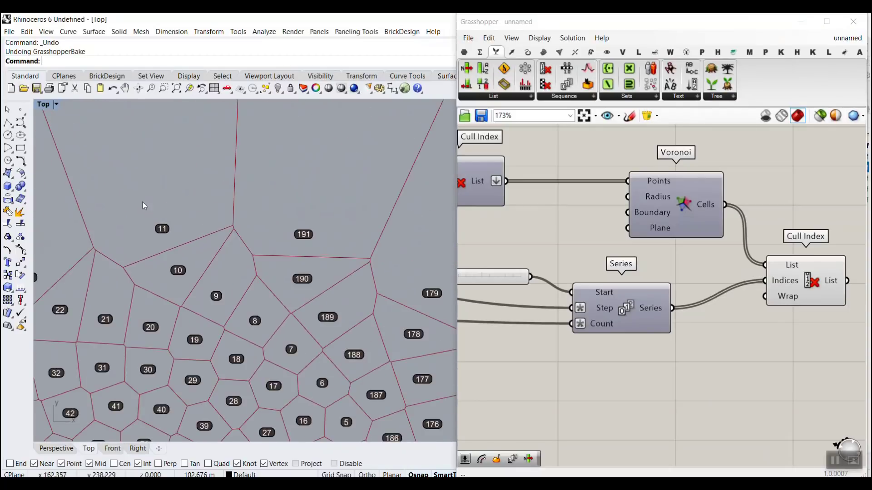
# Step: Add a second Series component directly below the first one
pyautogui.moveTo(625, 364); pyautogui.dragTo(590, 347, button='right')
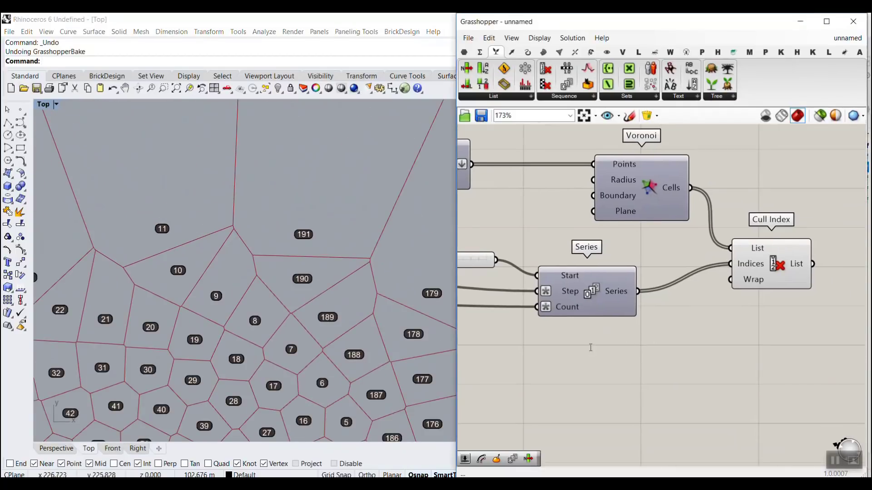
pyautogui.doubleClick(590, 348)
pyautogui.write('series')
pyautogui.press('Return')
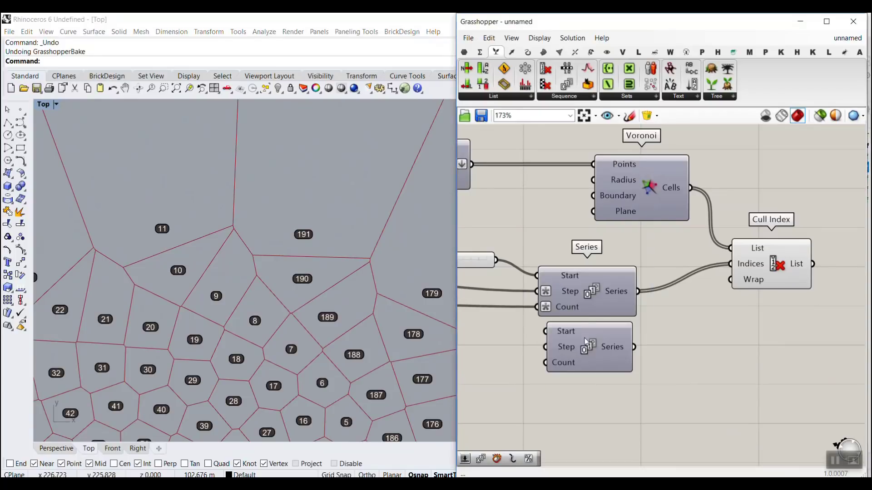
# Step: Connect the n2 slider to the second Series component's Start input
pyautogui.scroll(-8, 586, 341)
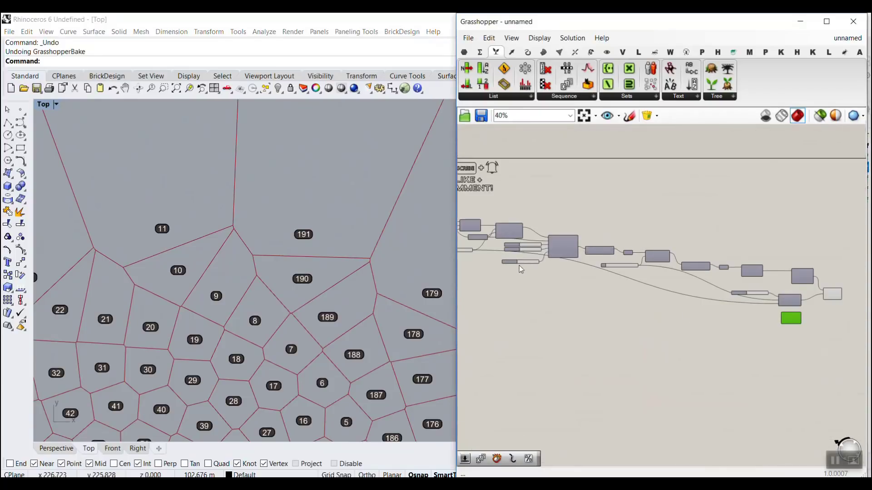
pyautogui.scroll(6, 521, 269)
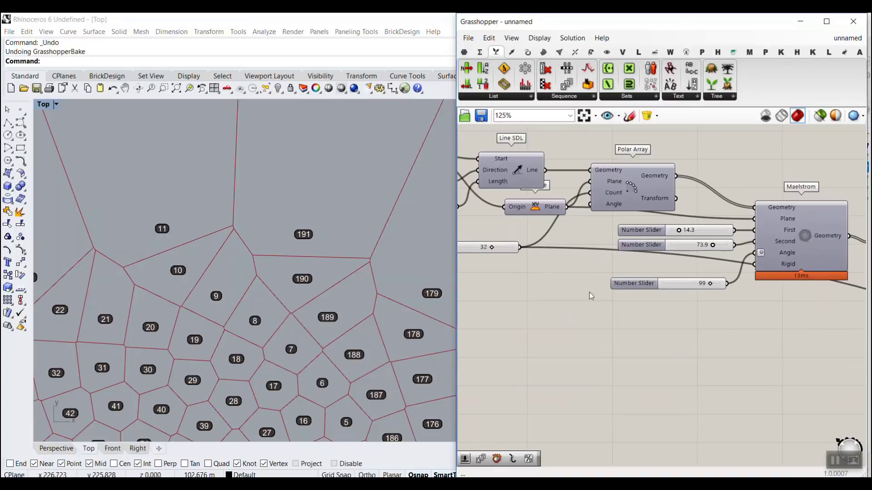
pyautogui.scroll(3, 591, 296)
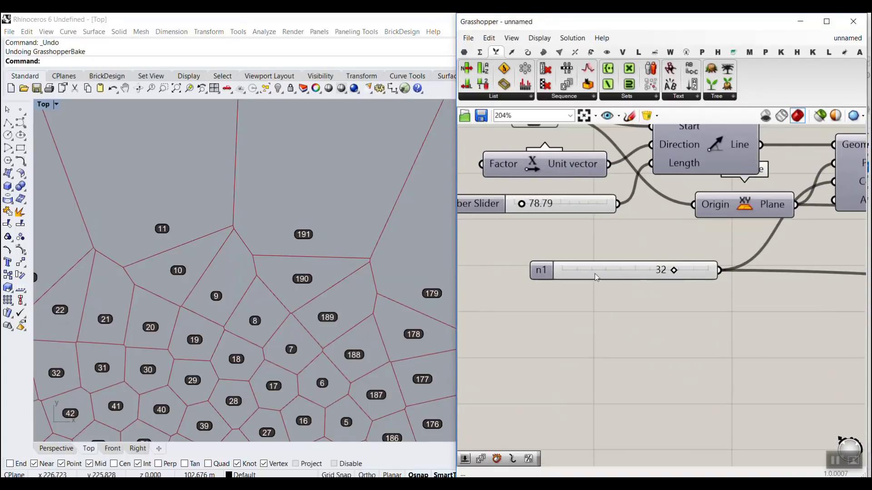
pyautogui.scroll(-5, 568, 273)
pyautogui.moveTo(760, 303); pyautogui.dragTo(692, 293, button='right')
pyautogui.scroll(5, 697, 277)
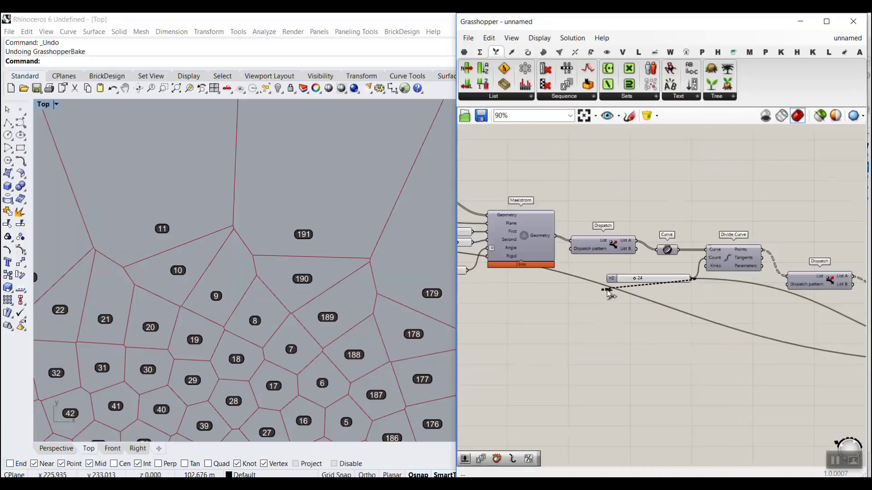
pyautogui.scroll(-5, 726, 295)
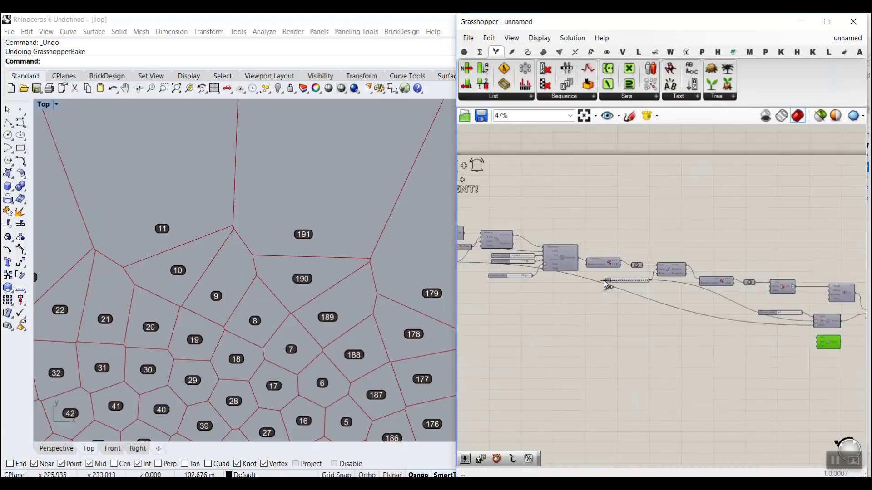
pyautogui.scroll(4, 680, 316)
pyautogui.scroll(4, 678, 314)
pyautogui.moveTo(679, 314); pyautogui.dragTo(738, 306)
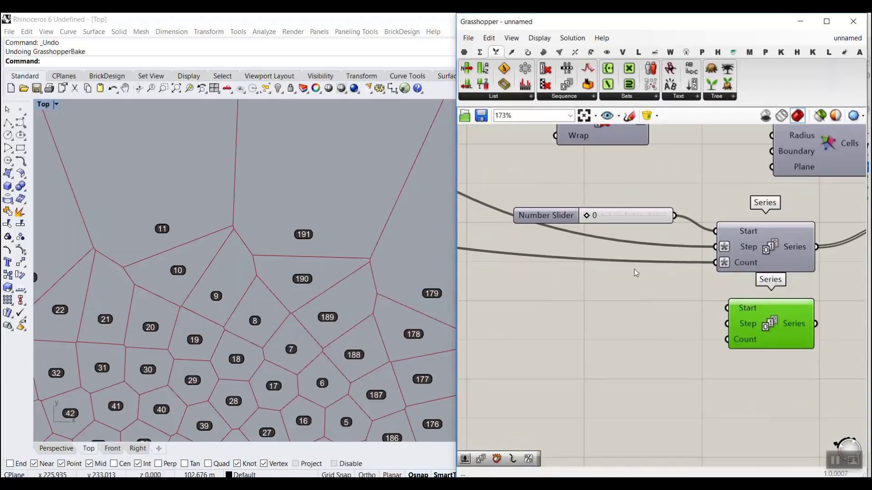
pyautogui.scroll(-6, 634, 271)
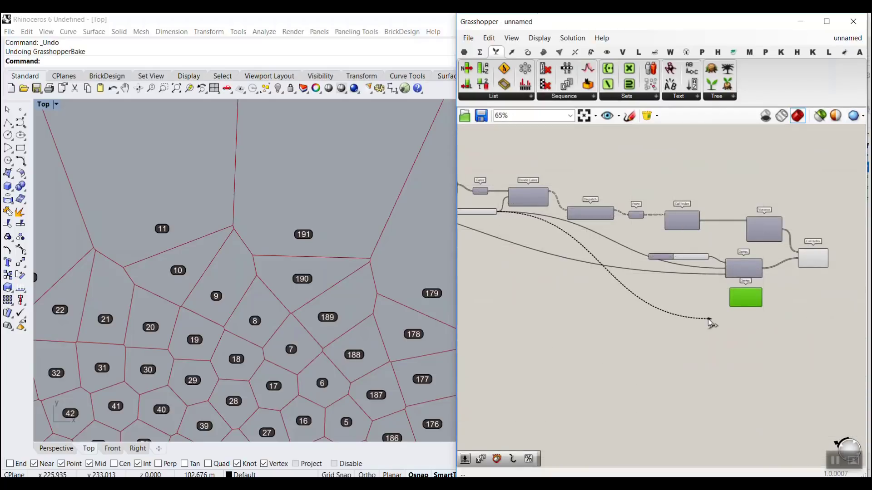
pyautogui.scroll(5, 710, 321)
# Step: Apply the expression (x/2)-1 to the second Series component's Start input and check the resulting value
pyautogui.rightClick(752, 253)
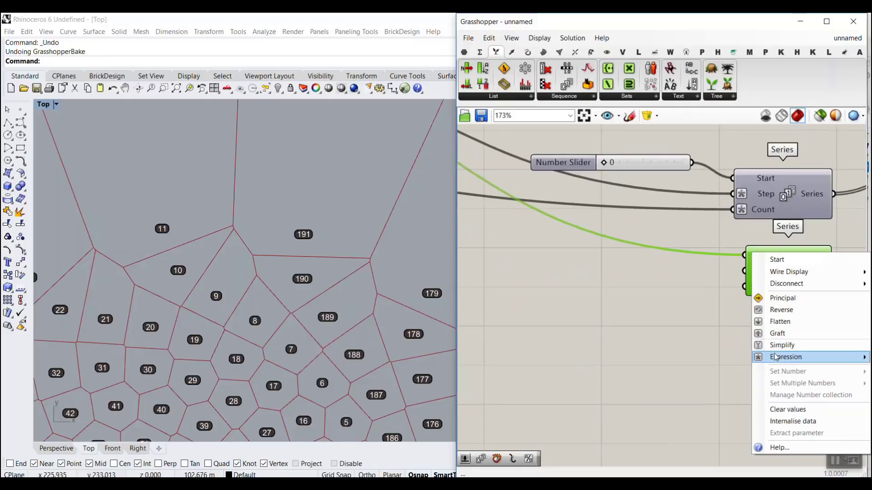
pyautogui.moveTo(785, 357)
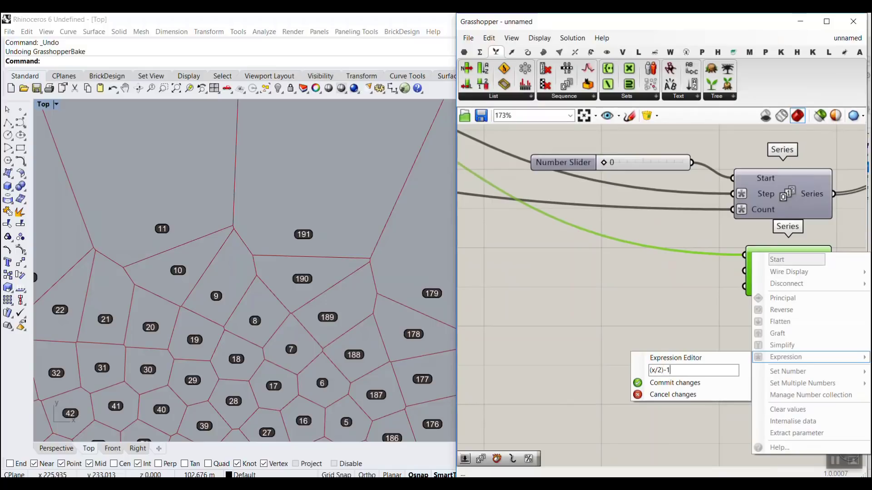
pyautogui.click(661, 382)
pyautogui.moveTo(757, 260)
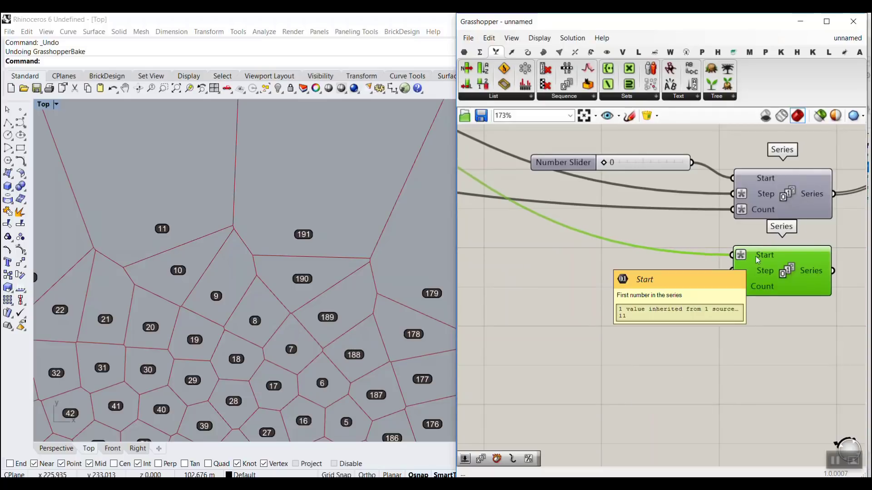
# Step: Check the numbering of the outer cells and connect the n2 slider to the second Series component's Step input as well
pyautogui.scroll(-4, 341, 190)
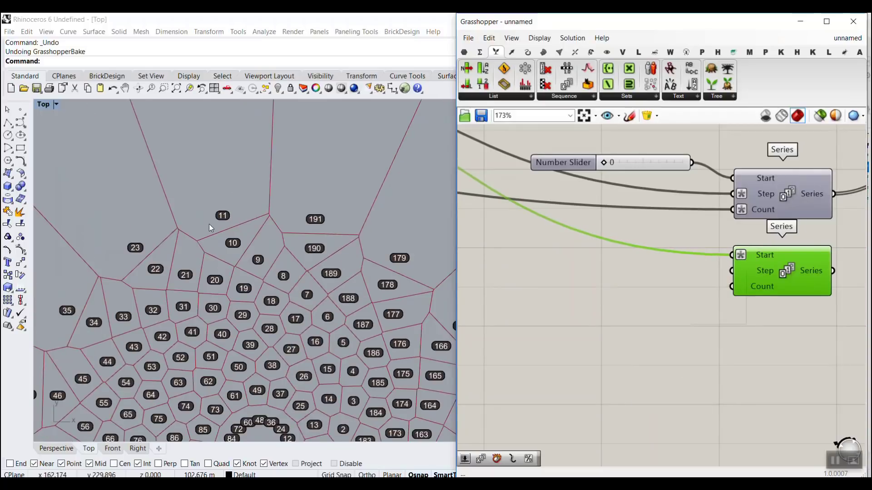
pyautogui.scroll(3, 208, 222)
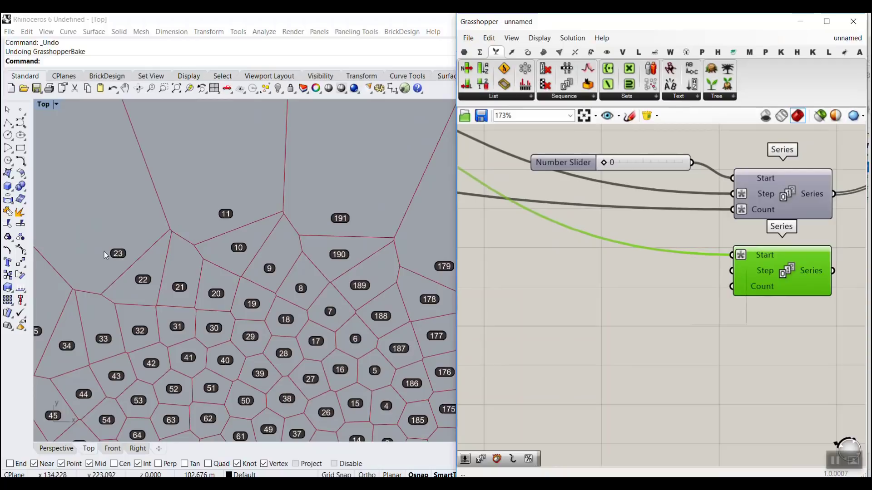
pyautogui.scroll(-1, 110, 257)
pyautogui.scroll(-4, 735, 265)
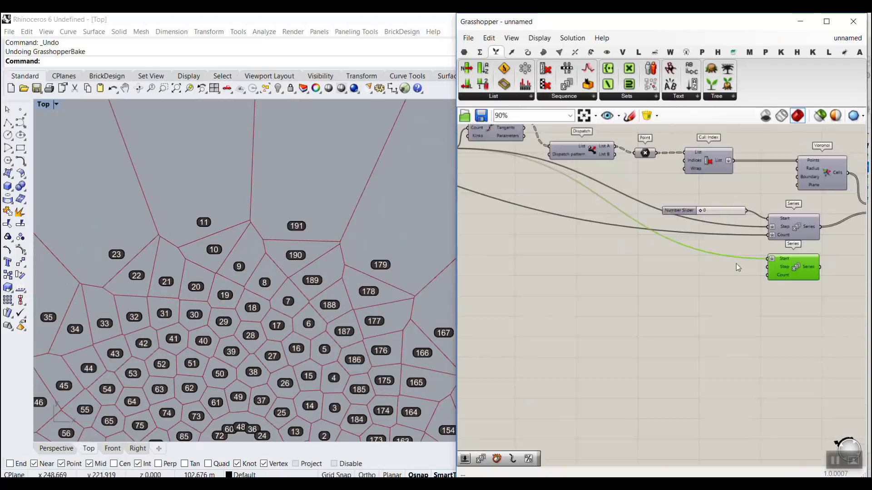
pyautogui.scroll(3, 570, 229)
pyautogui.scroll(3, 630, 238)
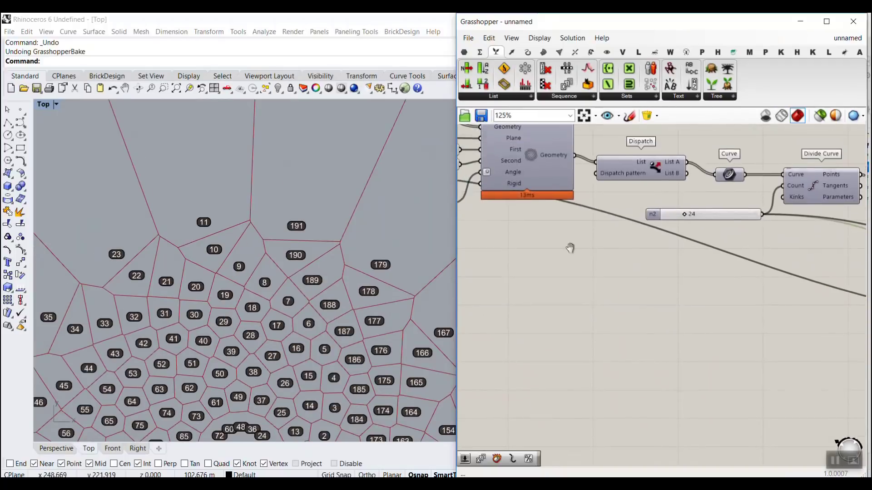
pyautogui.moveTo(702, 248); pyautogui.dragTo(578, 256, button='right')
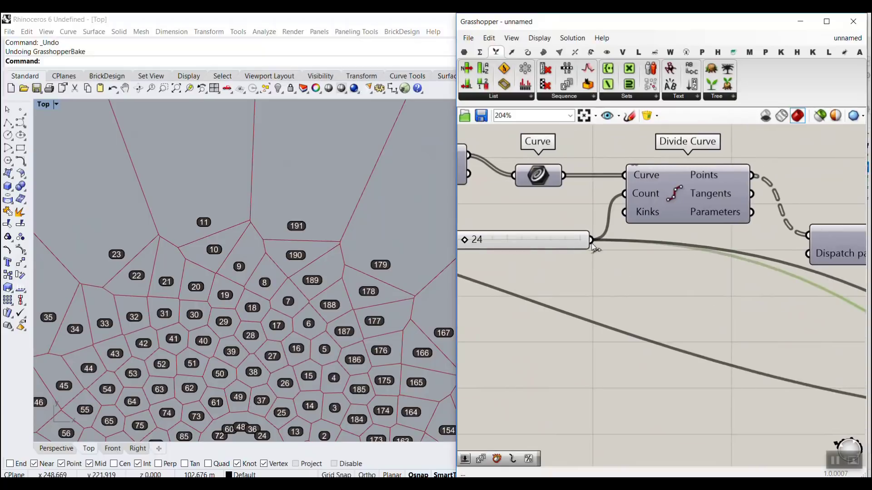
pyautogui.scroll(-8, 523, 277)
pyautogui.moveTo(591, 244); pyautogui.dragTo(705, 335)
pyautogui.scroll(7, 797, 364)
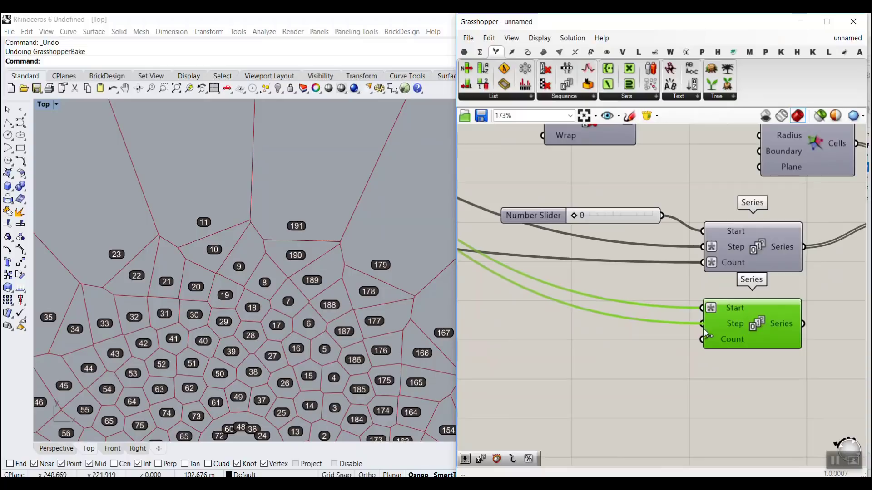
# Step: Apply an expression in x that halves the value arriving at the second Series component's Step input
pyautogui.rightClick(737, 325)
pyautogui.moveTo(770, 382)
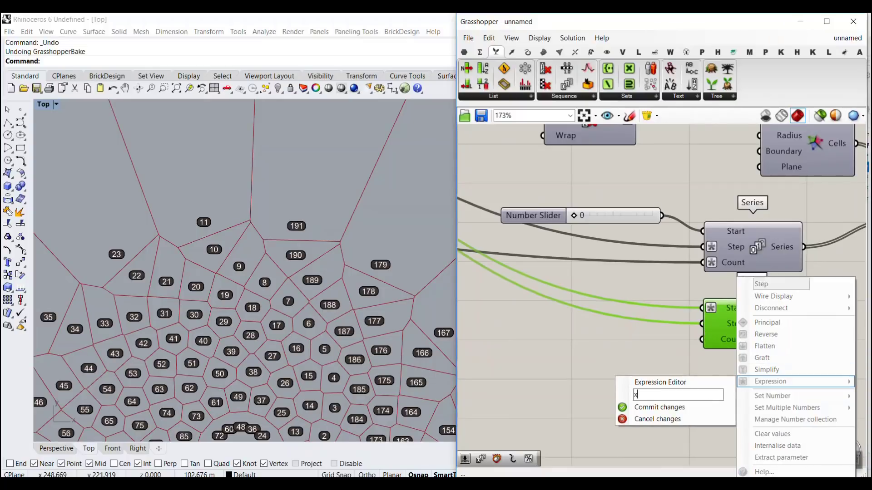
pyautogui.click(684, 406)
# Step: Connect the n1 slider to the second Series component's Count input and halve it there with an expression in x
pyautogui.scroll(-9, 699, 315)
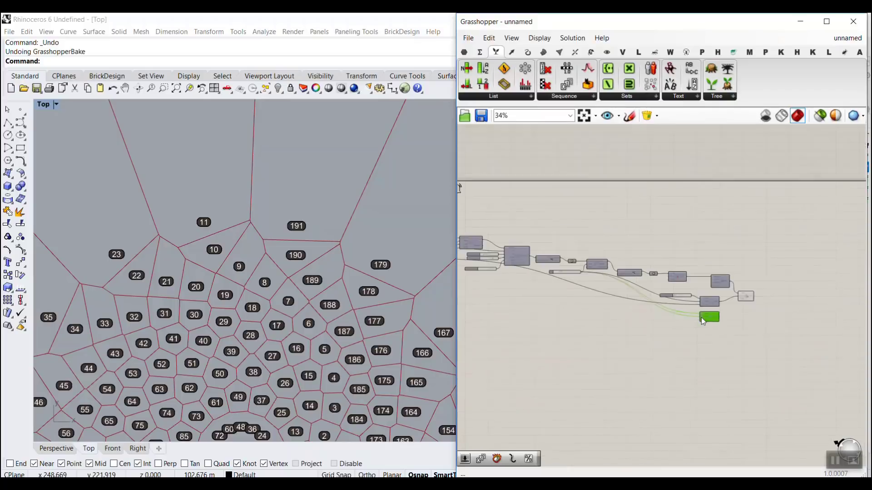
pyautogui.moveTo(468, 278); pyautogui.dragTo(612, 286, button='right')
pyautogui.scroll(5, 591, 273)
pyautogui.scroll(3, 585, 278)
pyautogui.moveTo(577, 248); pyautogui.dragTo(753, 323)
pyautogui.scroll(-9, 561, 291)
pyautogui.scroll(10, 752, 325)
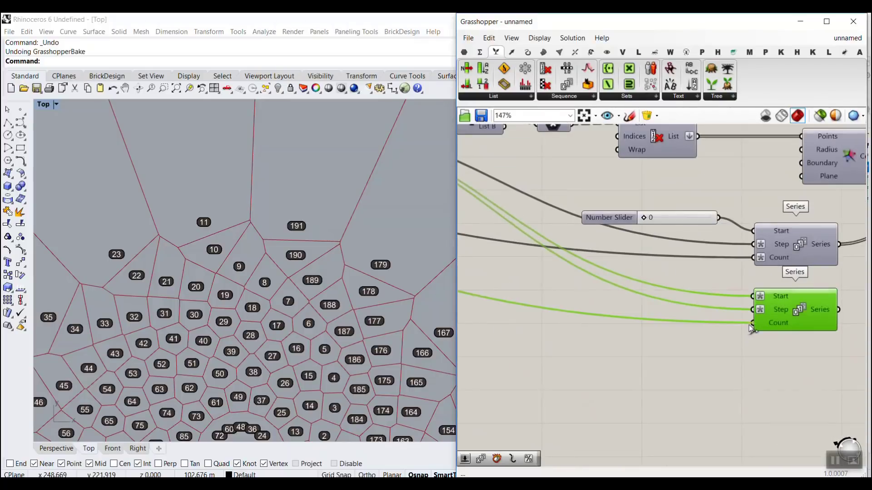
pyautogui.rightClick(781, 325)
pyautogui.moveTo(788, 381)
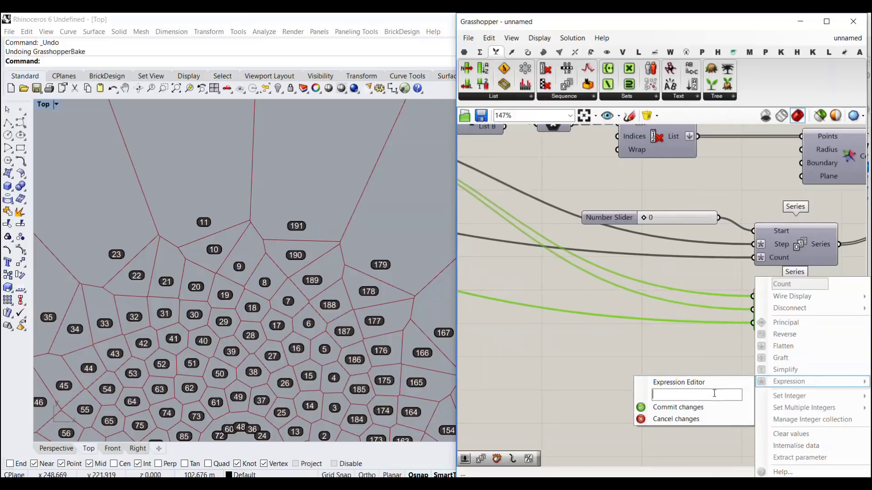
pyautogui.click(694, 408)
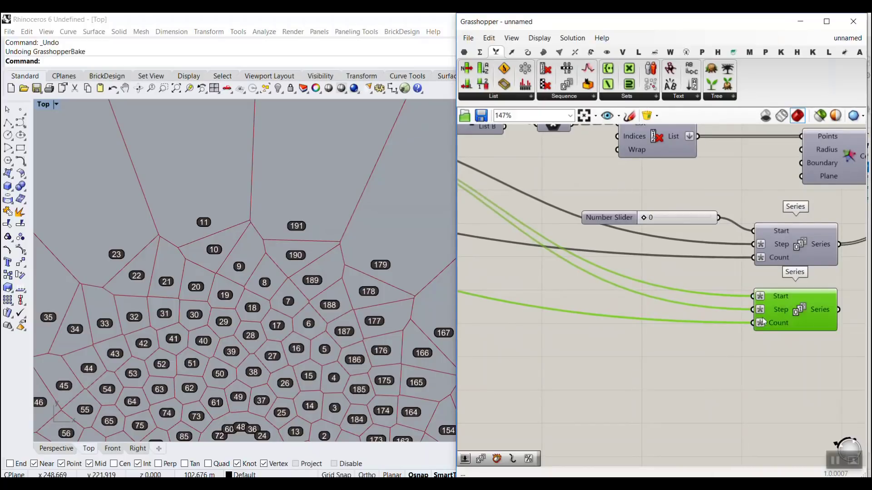
# Step: Connect the second Series output to the final Cull Index component's Indices input, keeping the first Series connected
pyautogui.moveTo(766, 314); pyautogui.dragTo(582, 359, button='right')
pyautogui.keyDown('shift'); pyautogui.moveTo(653, 353); pyautogui.dragTo(729, 272); pyautogui.keyUp('shift')
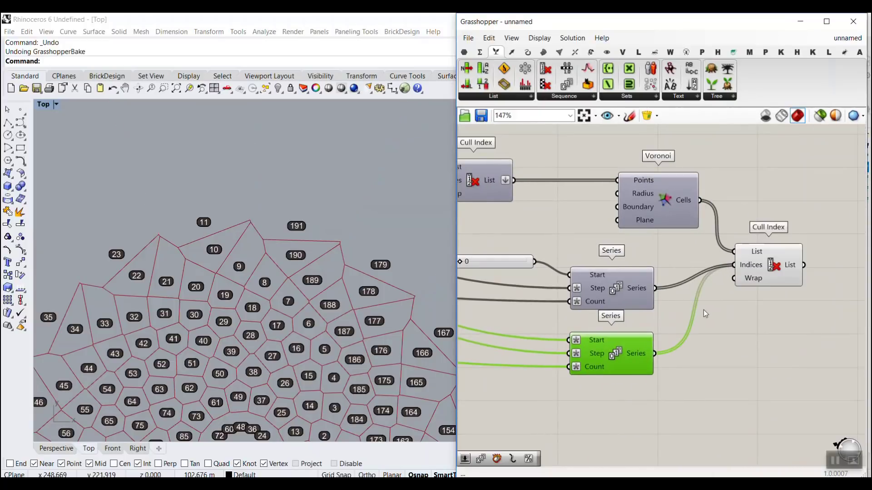
pyautogui.rightClick(747, 268)
pyautogui.click(755, 332)
# Step: Turn off the preview of every component except the final Cull Index
pyautogui.scroll(-8, 775, 317)
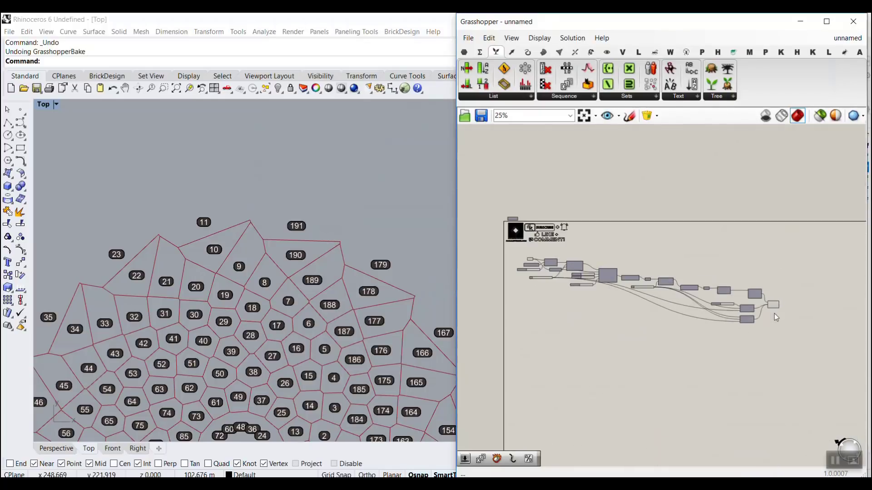
pyautogui.moveTo(765, 341); pyautogui.dragTo(516, 252)
pyautogui.rightClick(670, 229)
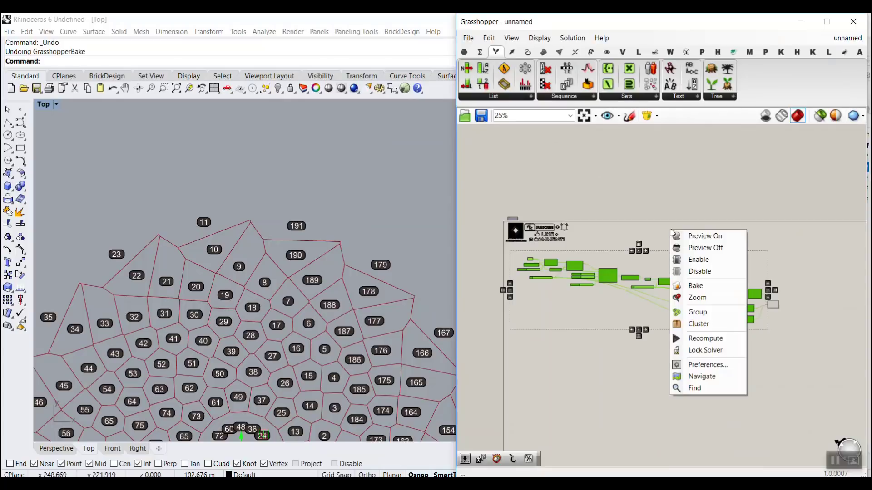
pyautogui.click(715, 250)
pyautogui.click(717, 253)
pyautogui.click(395, 212)
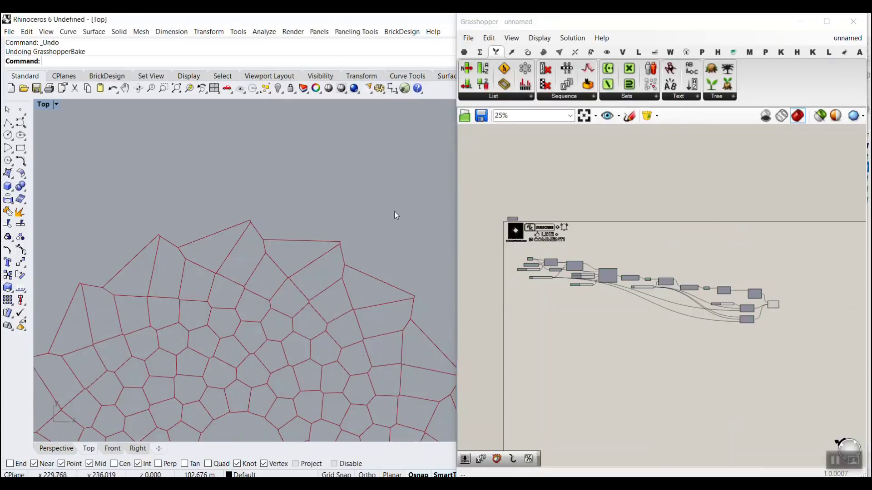
# Step: Inspect the culled Voronoi pattern in the Top viewport, checking its outer edge and the central opening
pyautogui.scroll(-5, 381, 200)
pyautogui.scroll(4, 381, 203)
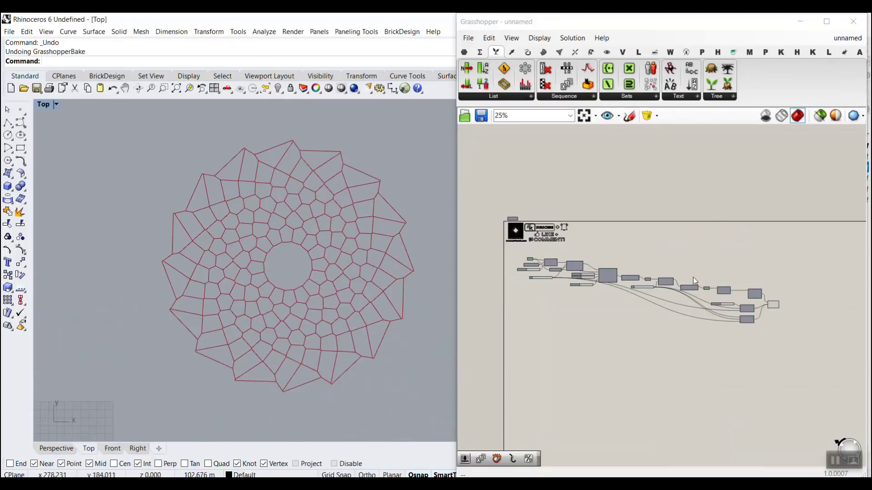
pyautogui.scroll(3, 720, 305)
pyautogui.scroll(4, 742, 298)
pyautogui.click(768, 294)
pyautogui.click(791, 330)
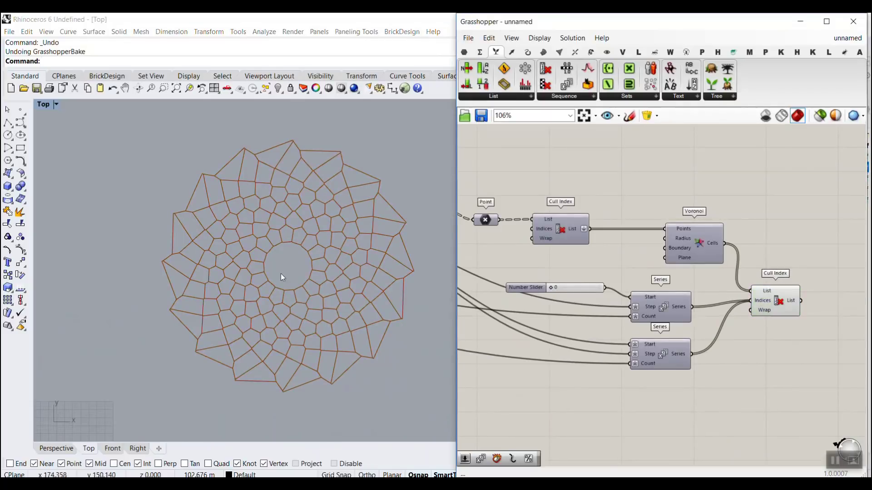
pyautogui.scroll(6, 263, 268)
pyautogui.scroll(-5, 272, 243)
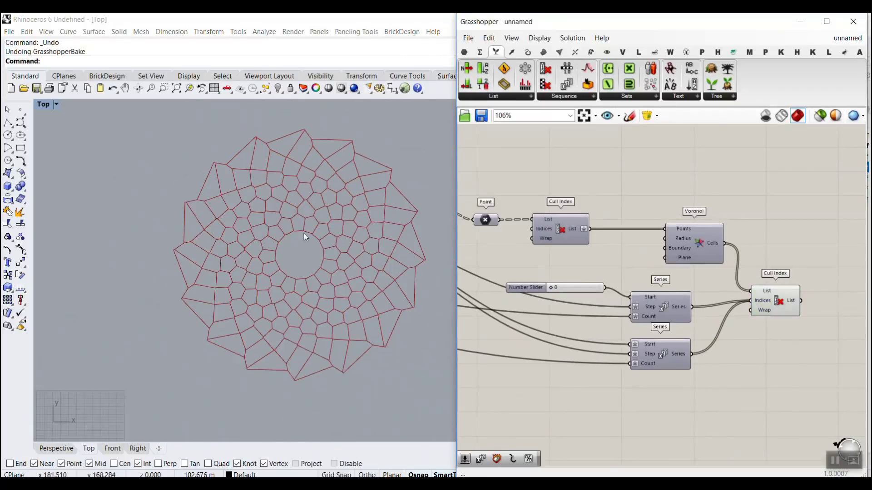
pyautogui.scroll(4, 300, 241)
pyautogui.scroll(-3, 293, 266)
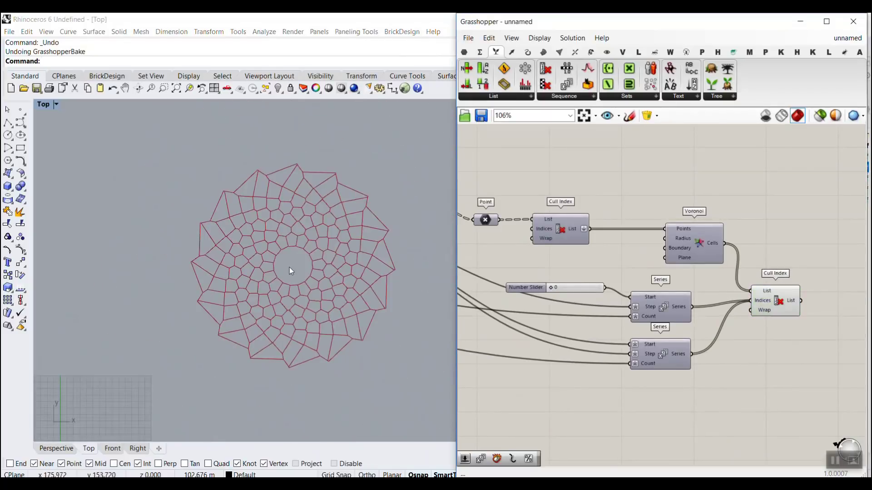
# Step: Try different values on the n2 slider
pyautogui.scroll(-4, 644, 247)
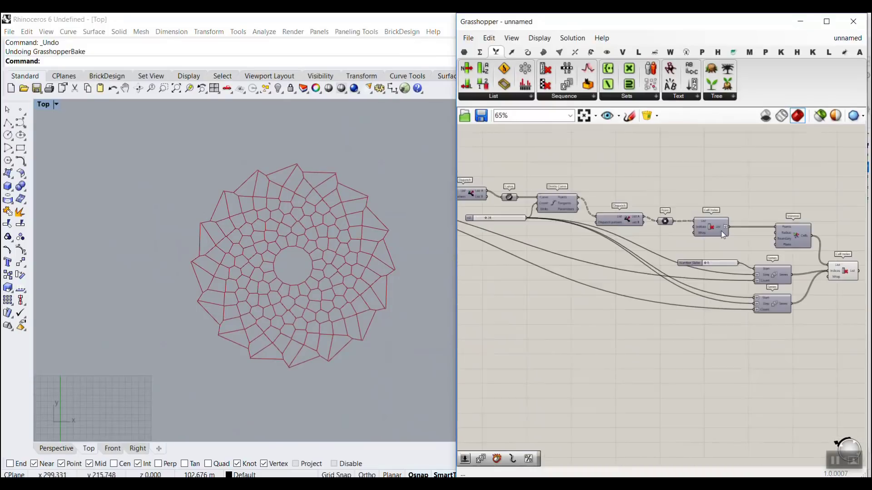
pyautogui.scroll(6, 686, 232)
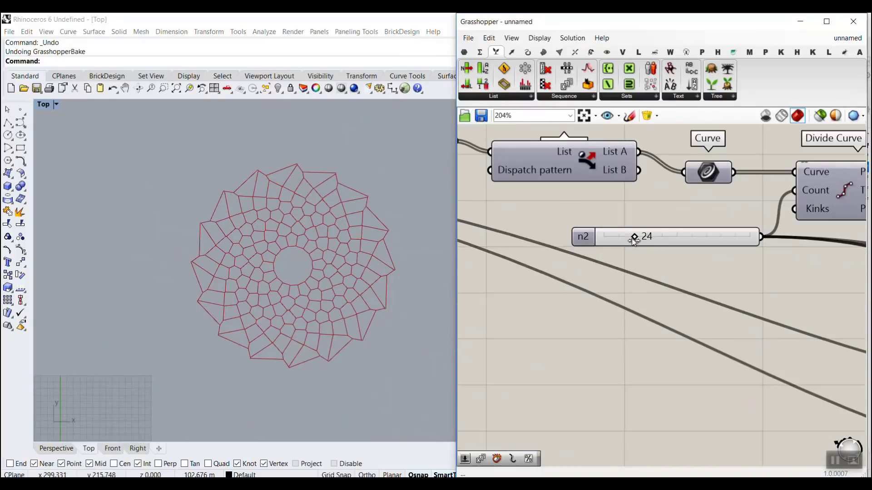
pyautogui.moveTo(639, 236)
pyautogui.mouseDown()
pyautogui.moveTo(614, 240)
pyautogui.moveTo(647, 240)
pyautogui.moveTo(619, 240)
pyautogui.moveTo(636, 240)
pyautogui.mouseUp()
# Step: Set the sliders feeding Maelstrom's First radius to 1.0 and its Second radius to 77.3
pyautogui.scroll(-7, 652, 258)
pyautogui.moveTo(586, 257); pyautogui.dragTo(649, 264, button='right')
pyautogui.scroll(7, 607, 249)
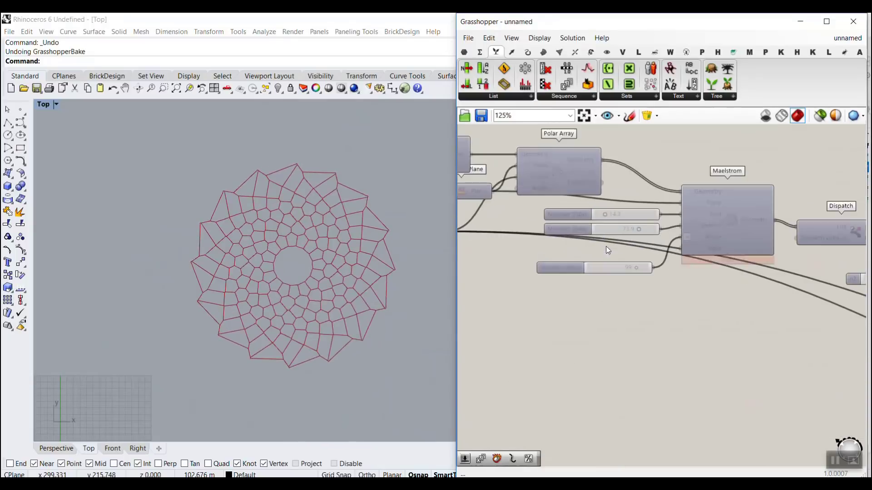
pyautogui.moveTo(607, 199)
pyautogui.mouseDown()
pyautogui.moveTo(589, 206)
pyautogui.moveTo(612, 208)
pyautogui.moveTo(595, 206)
pyautogui.mouseUp()
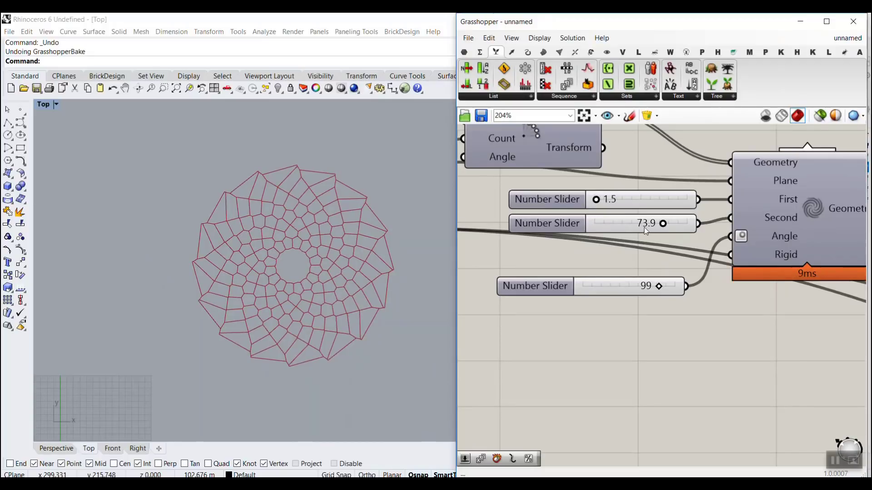
pyautogui.doubleClick(610, 204)
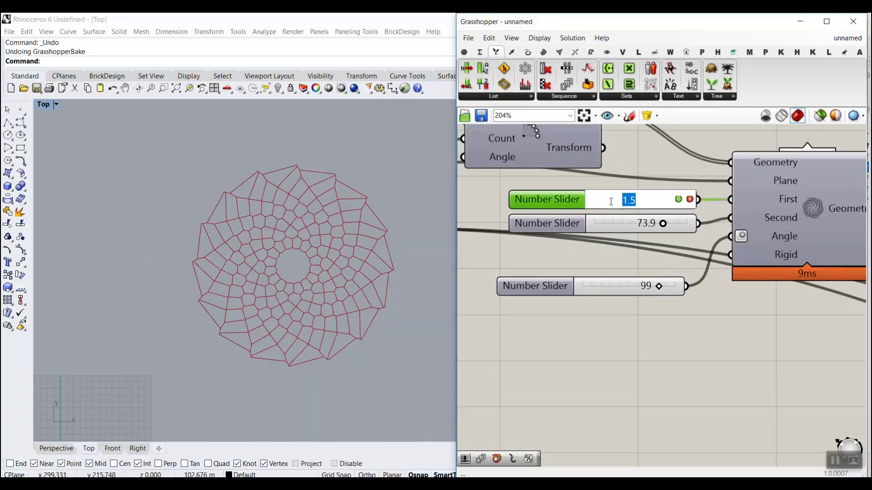
pyautogui.write('1')
pyautogui.press('Return')
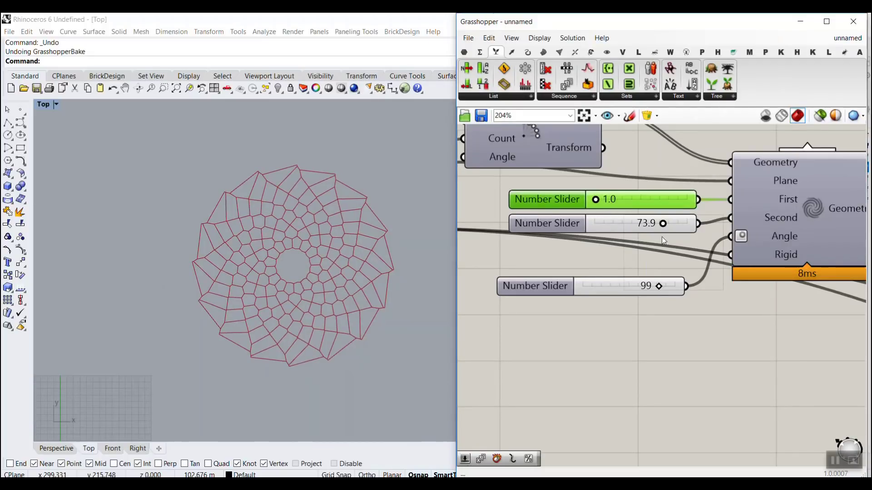
pyautogui.moveTo(667, 225)
pyautogui.mouseDown()
pyautogui.moveTo(675, 225)
pyautogui.moveTo(666, 222)
pyautogui.mouseUp()
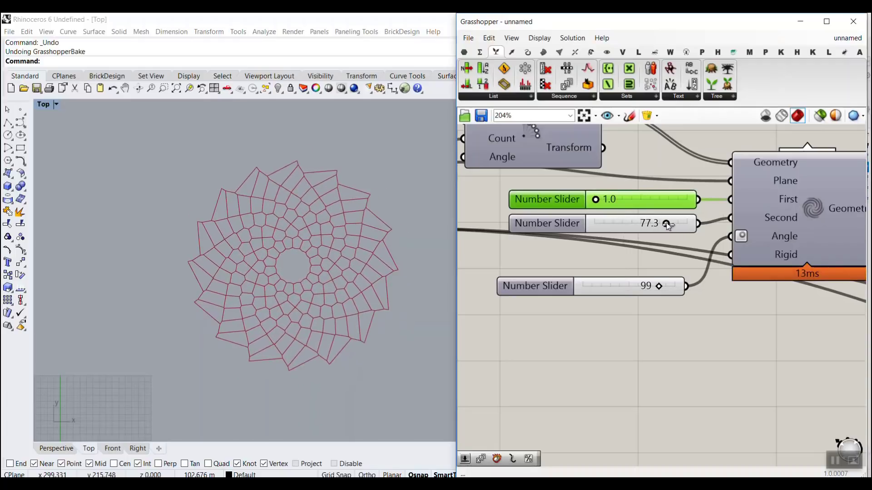
# Step: Move the Maelstrom Angle slider to 120 and raise the slider's maximum limit
pyautogui.click(659, 283)
pyautogui.moveTo(659, 285); pyautogui.dragTo(693, 285)
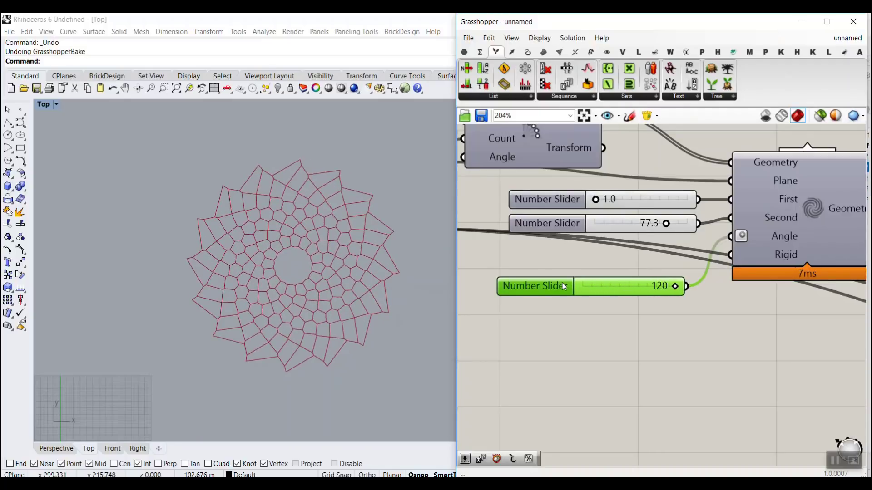
pyautogui.doubleClick(562, 283)
pyautogui.click(624, 311)
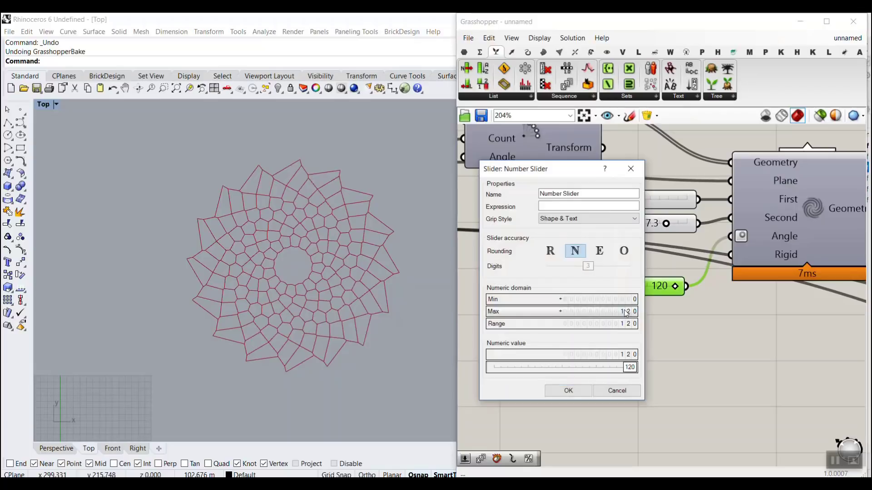
pyautogui.moveTo(625, 311); pyautogui.dragTo(617, 287)
pyautogui.click(579, 391)
# Step: Check the twisted pattern and set the Maelstrom Angle slider to 140
pyautogui.scroll(2, 321, 246)
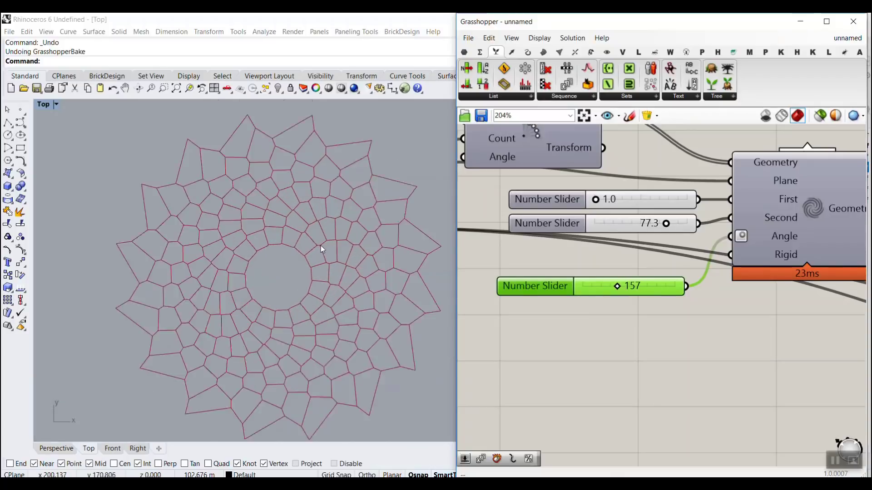
pyautogui.scroll(-2, 245, 235)
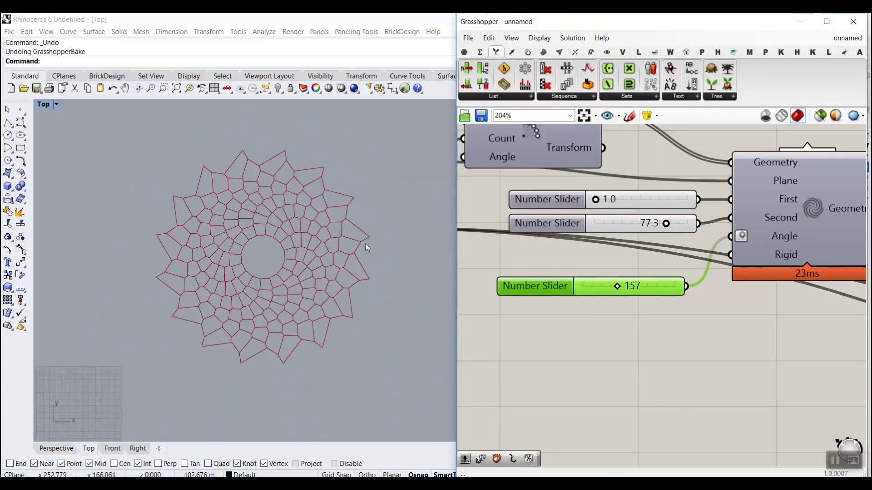
pyautogui.moveTo(622, 288); pyautogui.dragTo(612, 287)
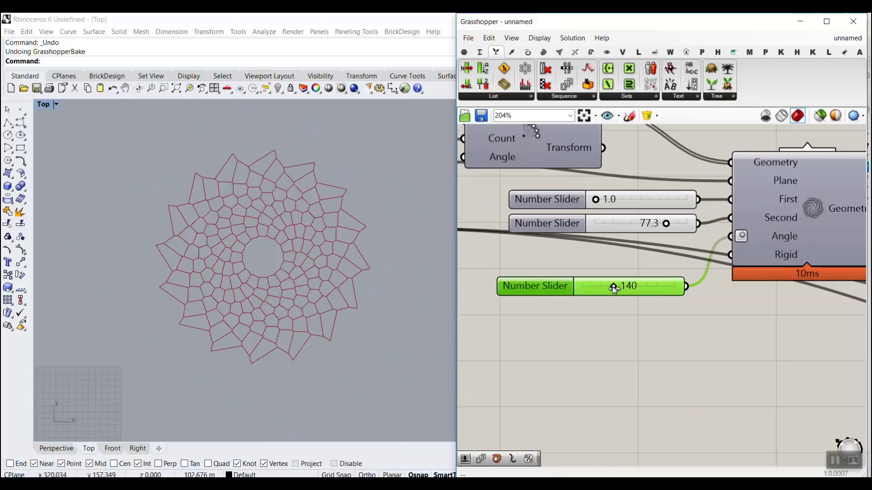
# Step: Set the n1 slider driving the polar array's Count to 40
pyautogui.scroll(-5, 612, 287)
pyautogui.scroll(4, 553, 258)
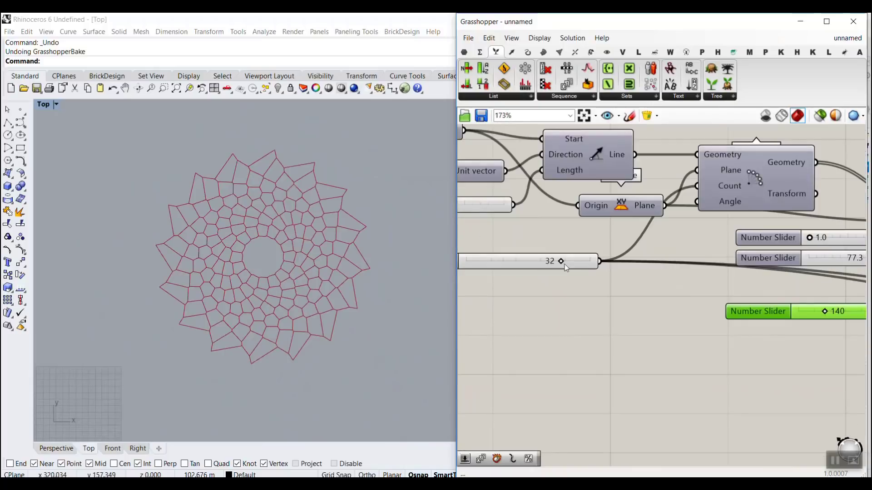
pyautogui.moveTo(561, 262); pyautogui.dragTo(593, 261)
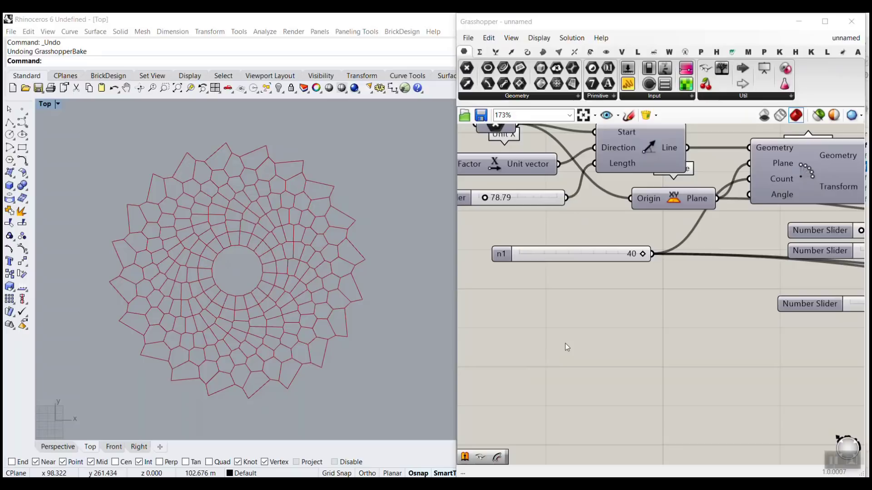
pyautogui.scroll(1, 675, 399)
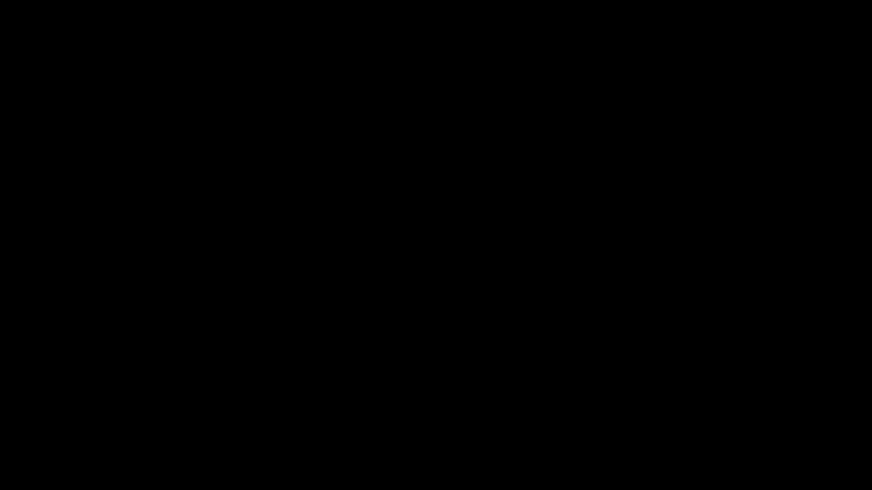